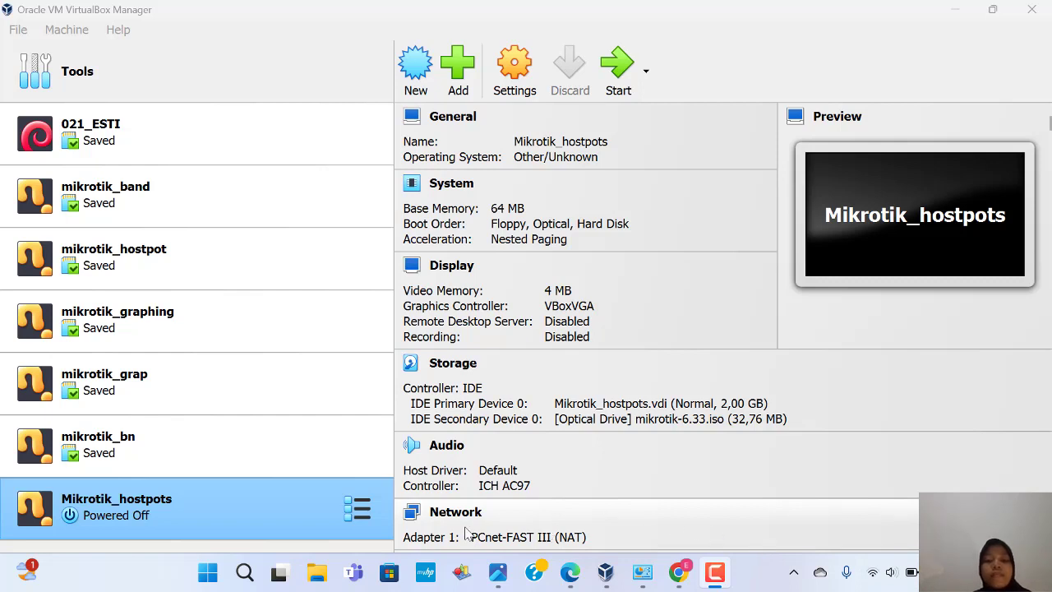
Step: In Mikrotik_hostpots' network settings, attach Adapter 1 as a Bridged Adapter
{"action": "right_click", "coordinate": [257, 516]}
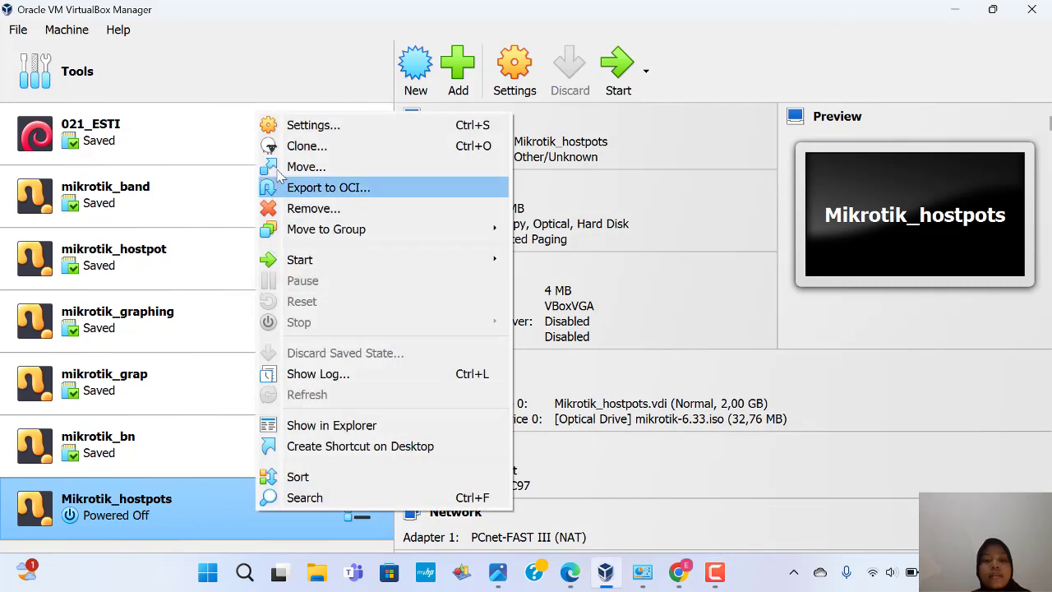
{"action": "left_click", "coordinate": [281, 127]}
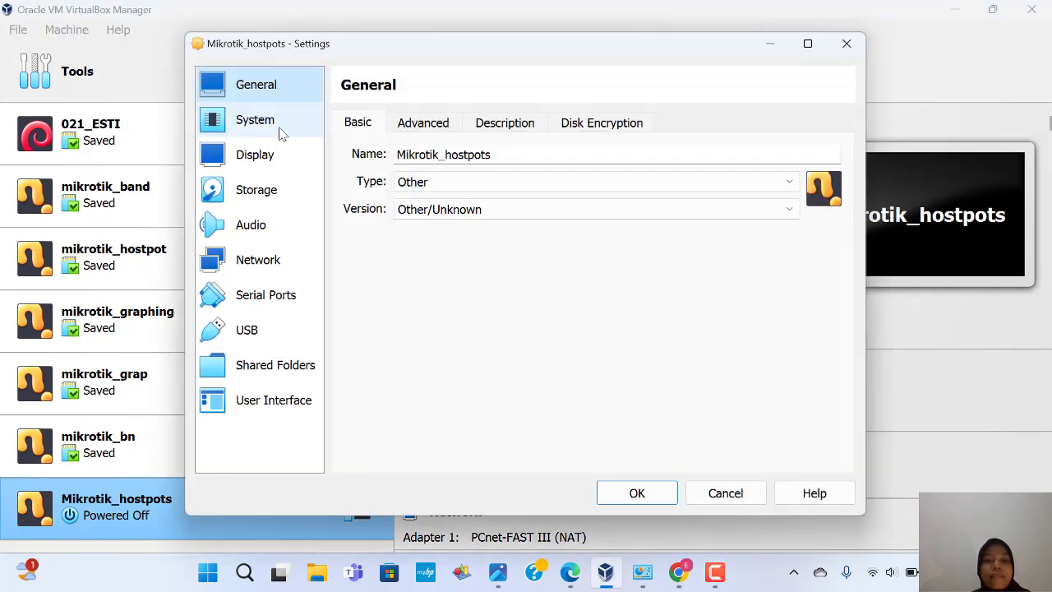
{"action": "left_click", "coordinate": [281, 259]}
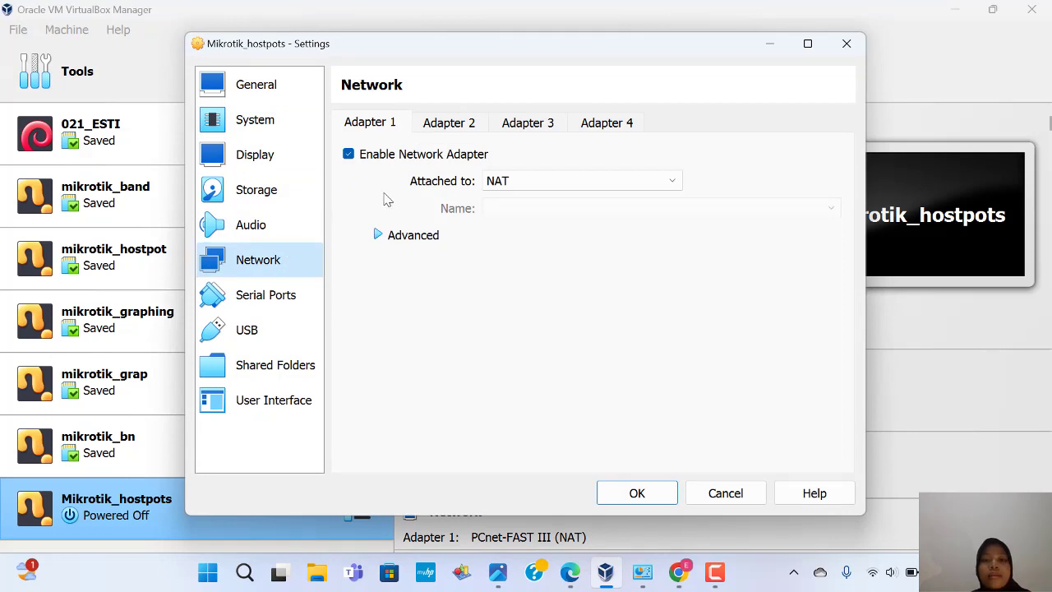
{"action": "left_click", "coordinate": [501, 184]}
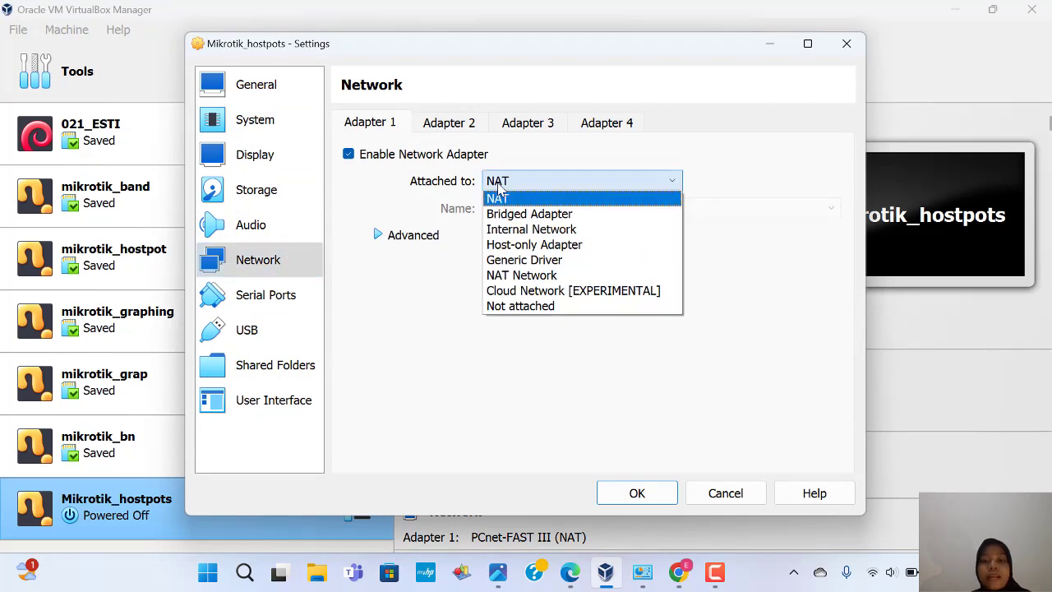
{"action": "left_click", "coordinate": [520, 217]}
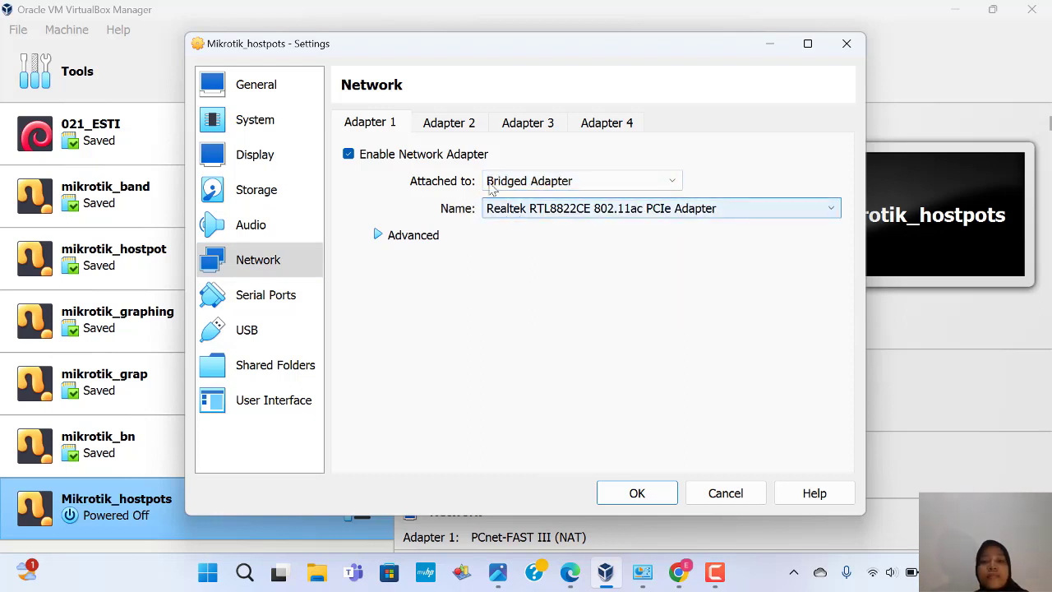
Step: Enable Adapter 2 as host-only on VirtualBox Host-Only Ethernet Adapter #3
{"action": "left_click", "coordinate": [458, 130]}
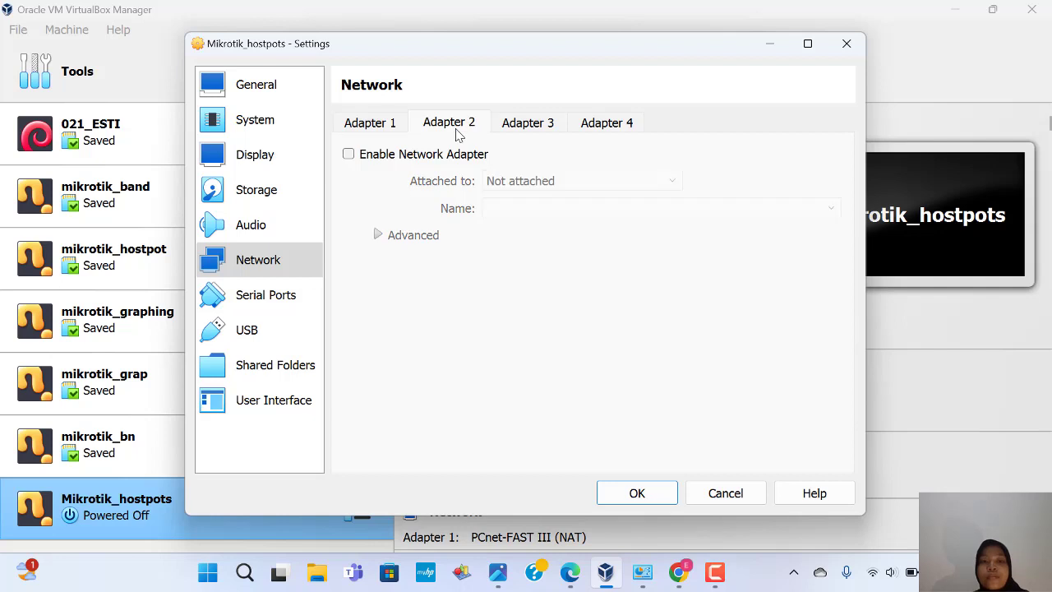
{"action": "left_click", "coordinate": [348, 155]}
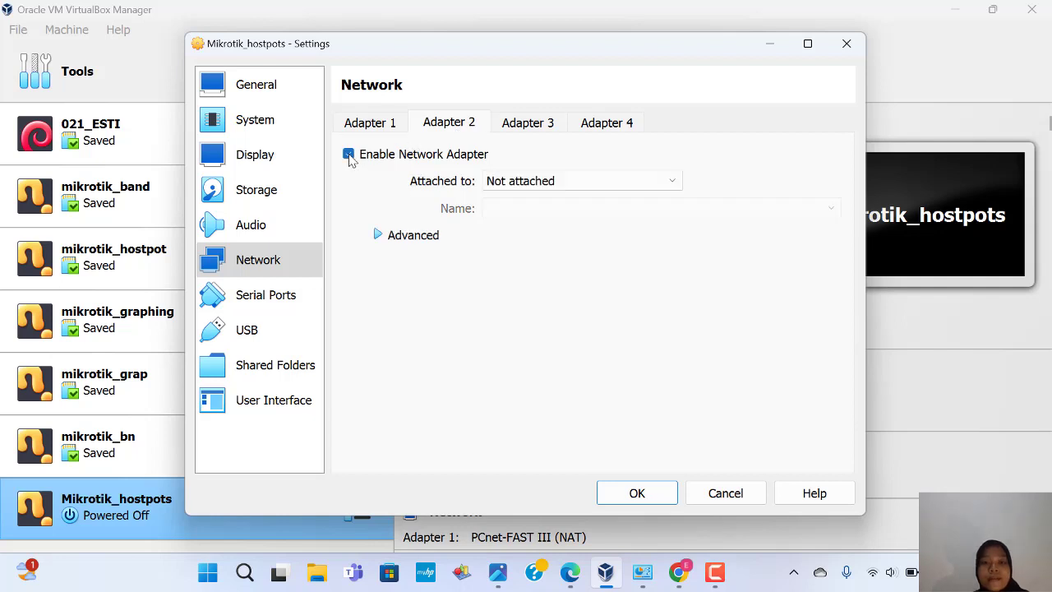
{"action": "left_click", "coordinate": [533, 178]}
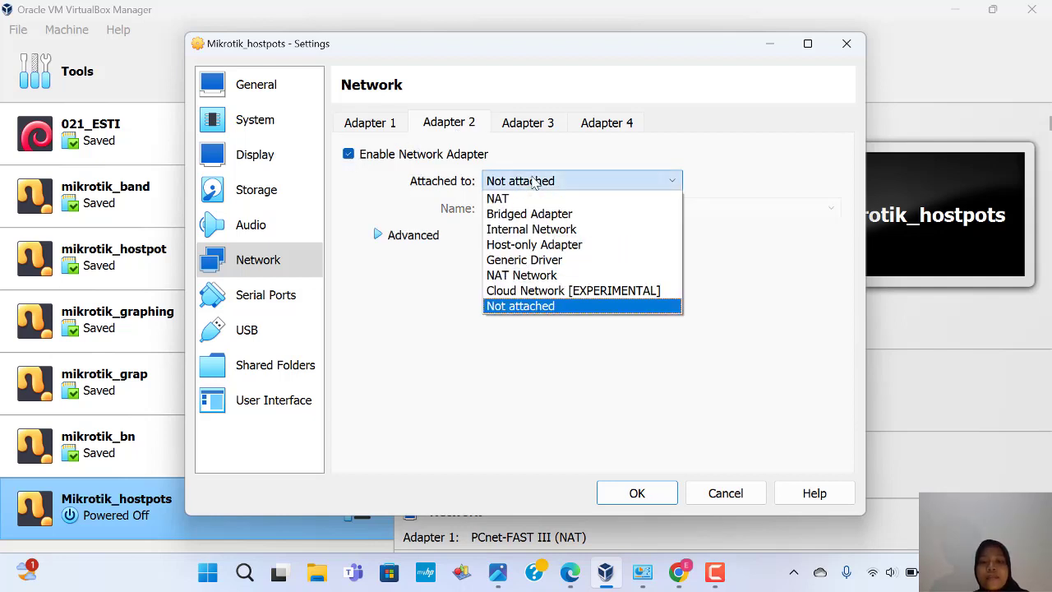
{"action": "left_click", "coordinate": [543, 245]}
{"action": "left_click", "coordinate": [544, 209]}
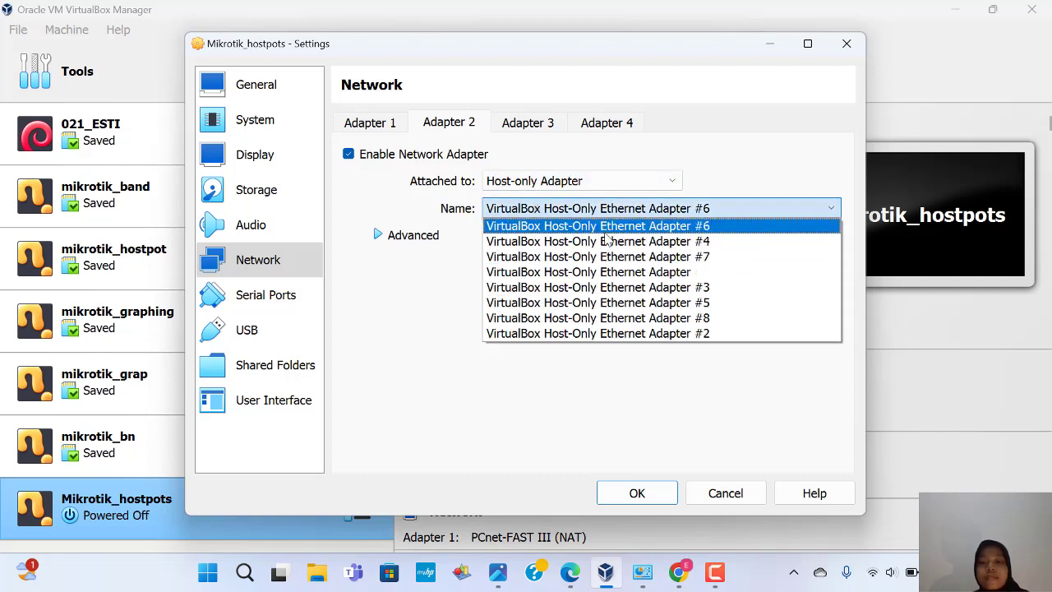
{"action": "left_click", "coordinate": [618, 291]}
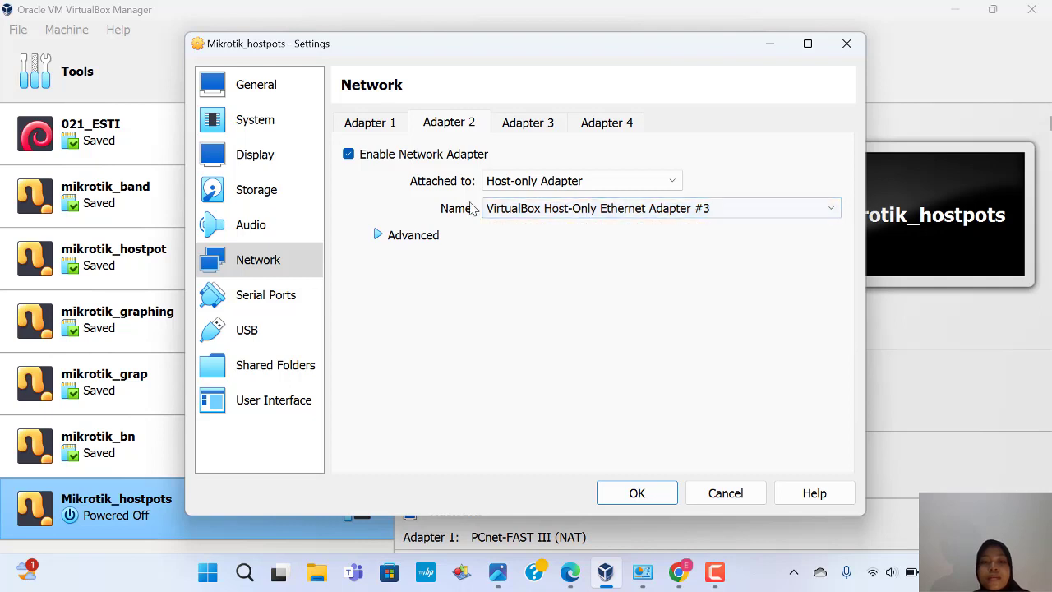
Step: Copy Adapter 1's MAC address from its advanced options and save the network settings
{"action": "left_click", "coordinate": [389, 129]}
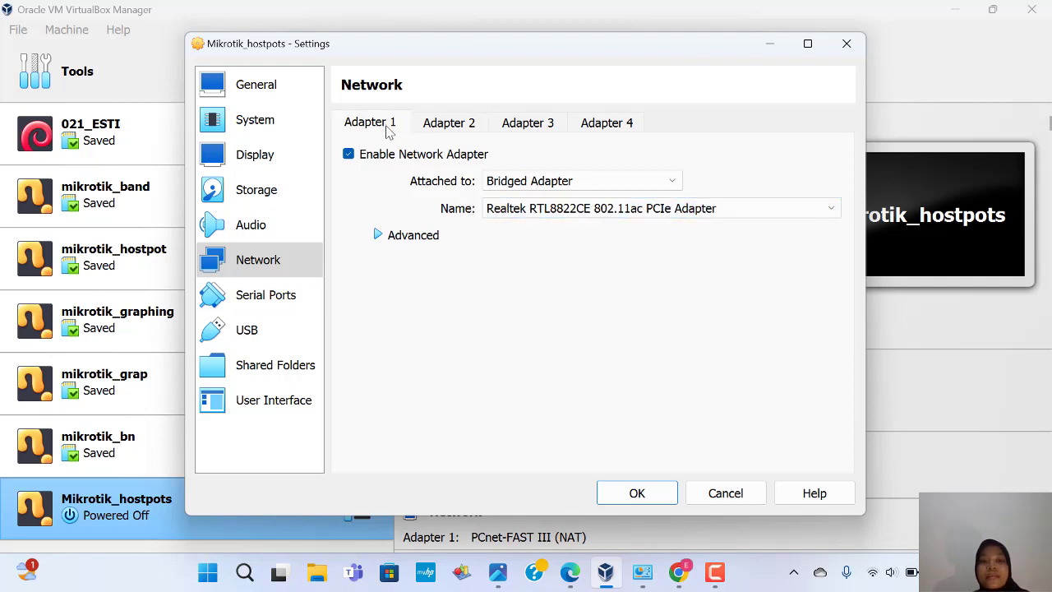
{"action": "left_click", "coordinate": [382, 235]}
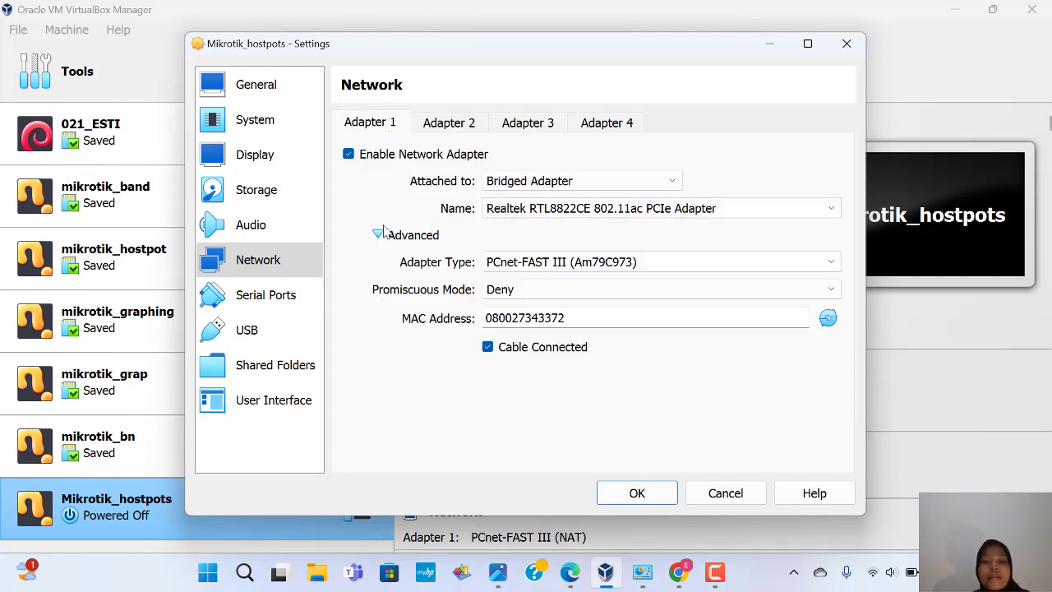
{"action": "left_click_drag", "start_coordinate": [576, 318], "coordinate": [484, 320]}
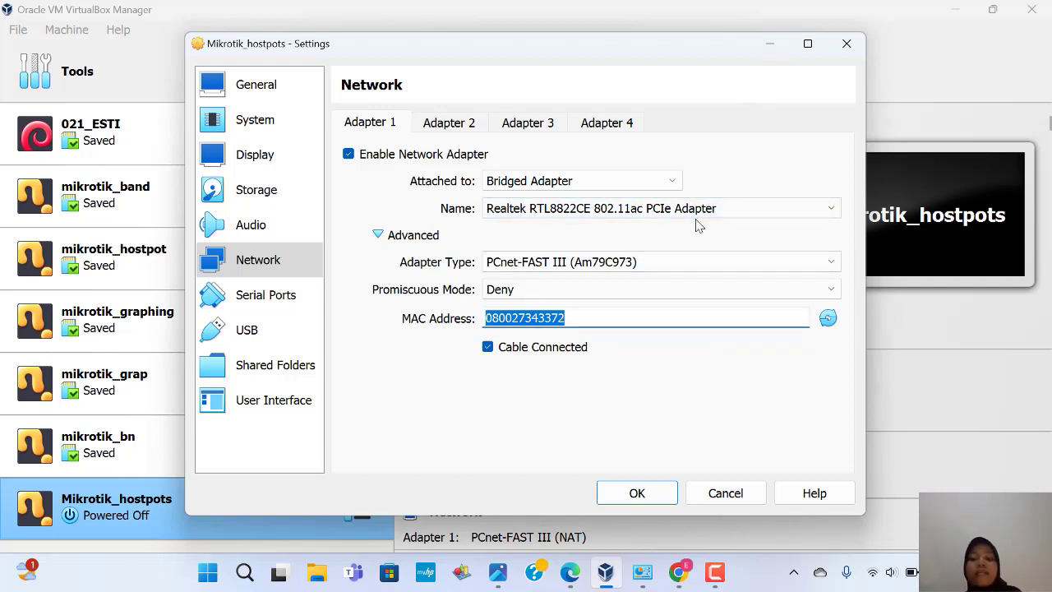
{"action": "left_click", "coordinate": [638, 493]}
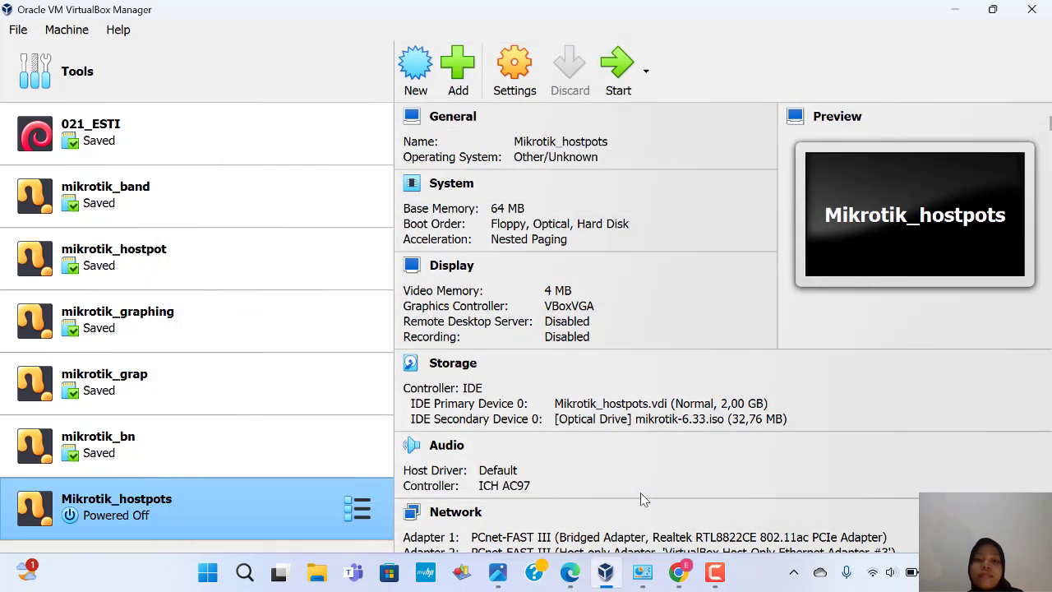
Step: Start Mikrotik_hostpots and run the RouterOS 6.33 installer, confirming the install prompts
{"action": "left_click", "coordinate": [611, 84]}
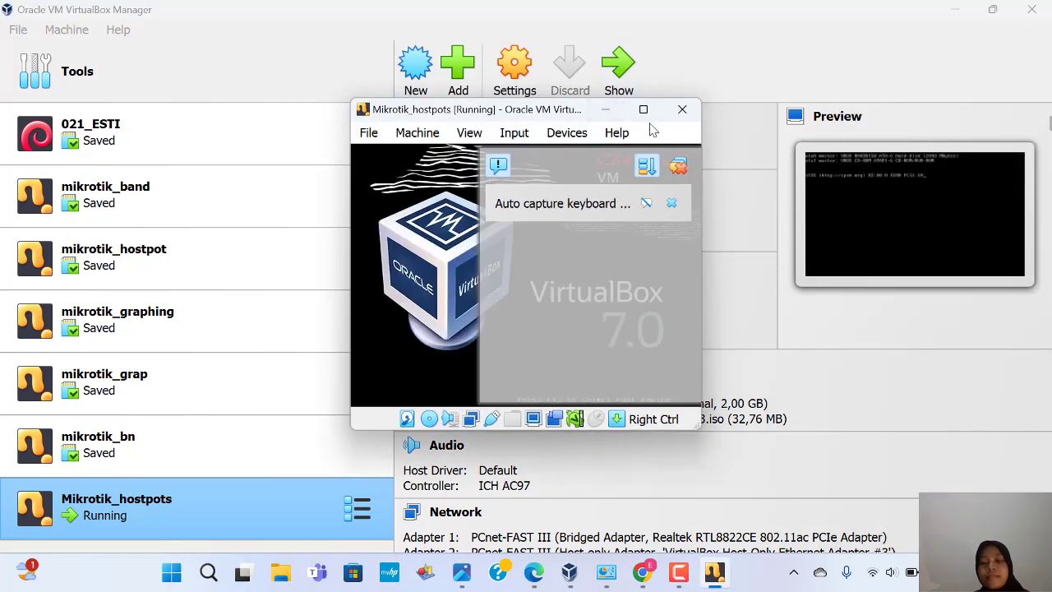
{"action": "mouse_move", "coordinate": [647, 121]}
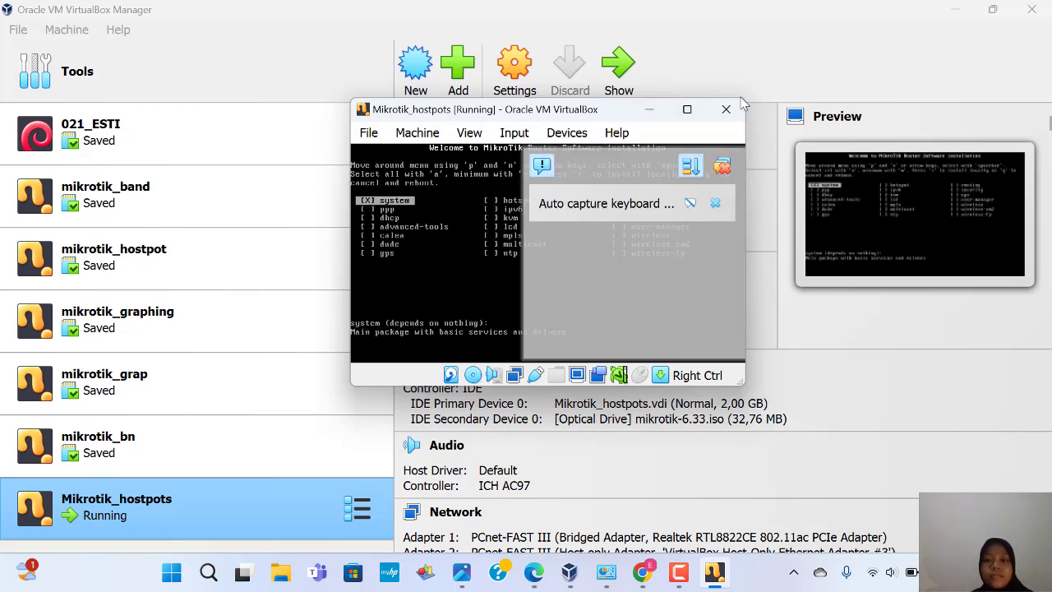
{"action": "left_click", "coordinate": [722, 165]}
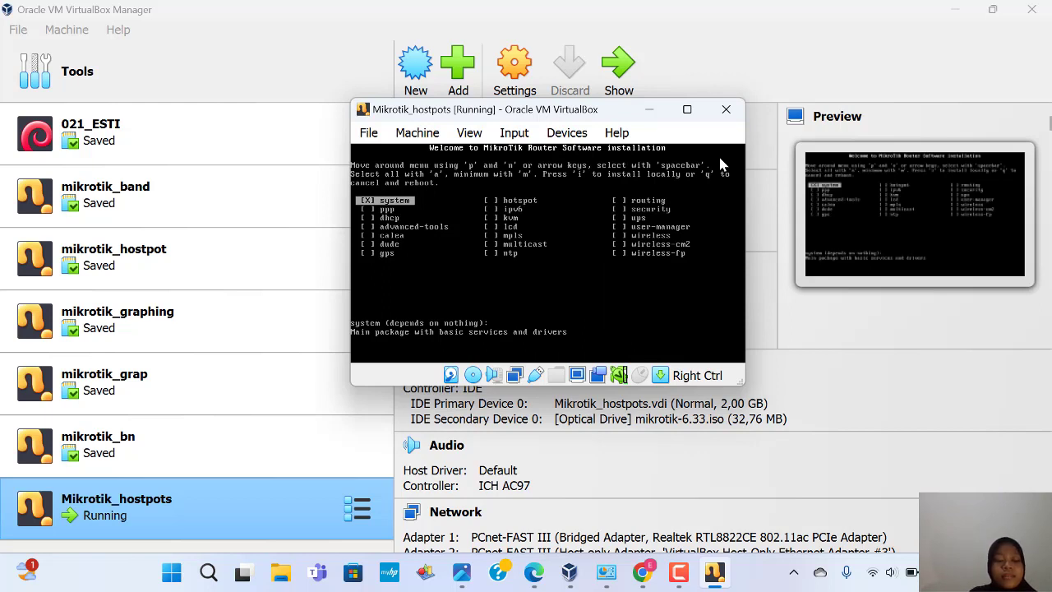
{"action": "type", "text": "i"}
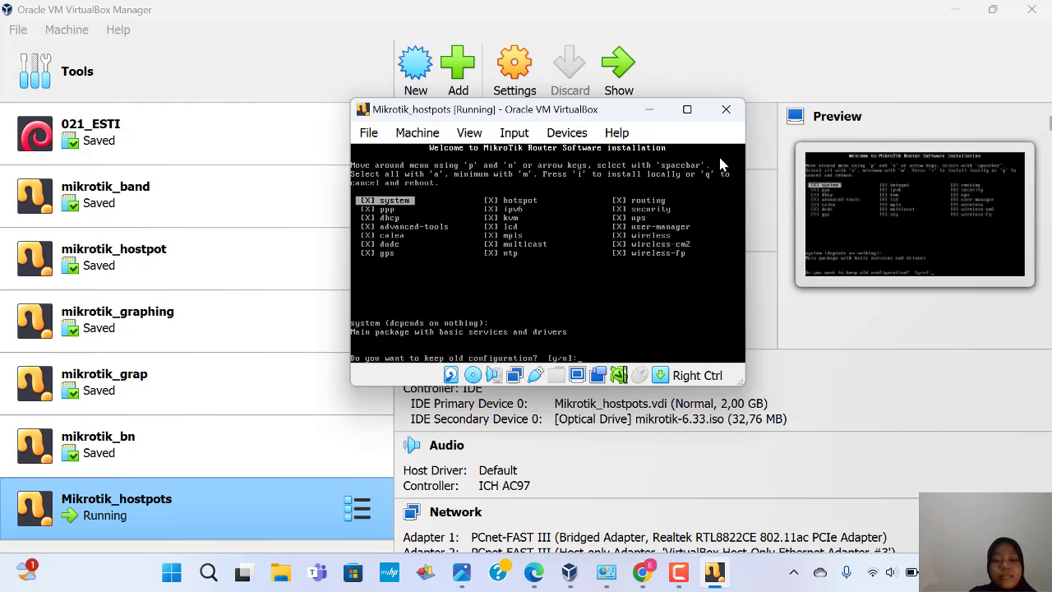
{"action": "type", "text": "yy"}
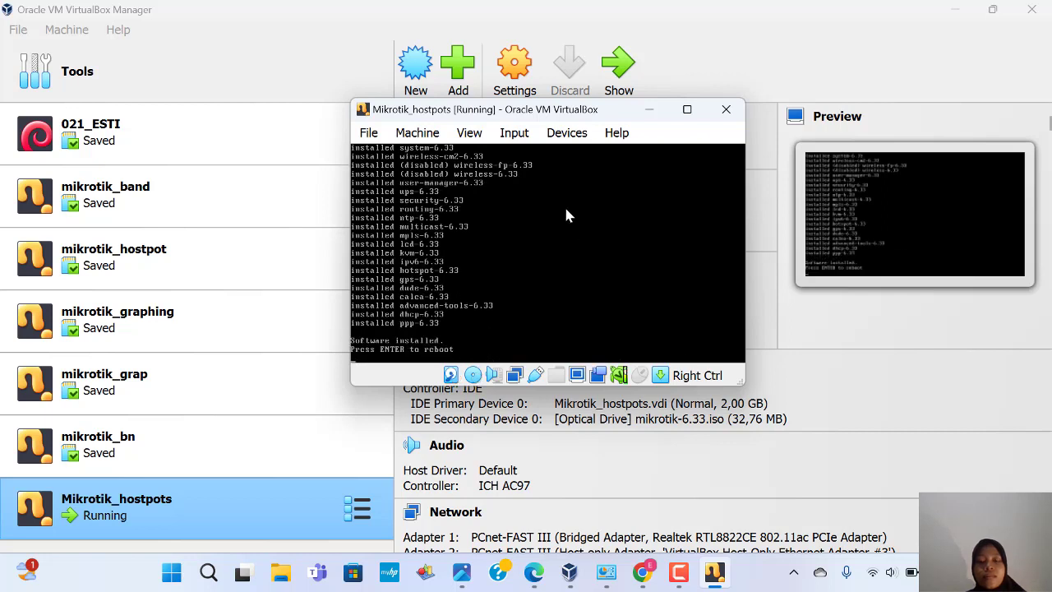
Step: Force-unmount mikrotik-6.33.iso, then log in as admin at the RouterOS console
{"action": "left_click", "coordinate": [567, 134]}
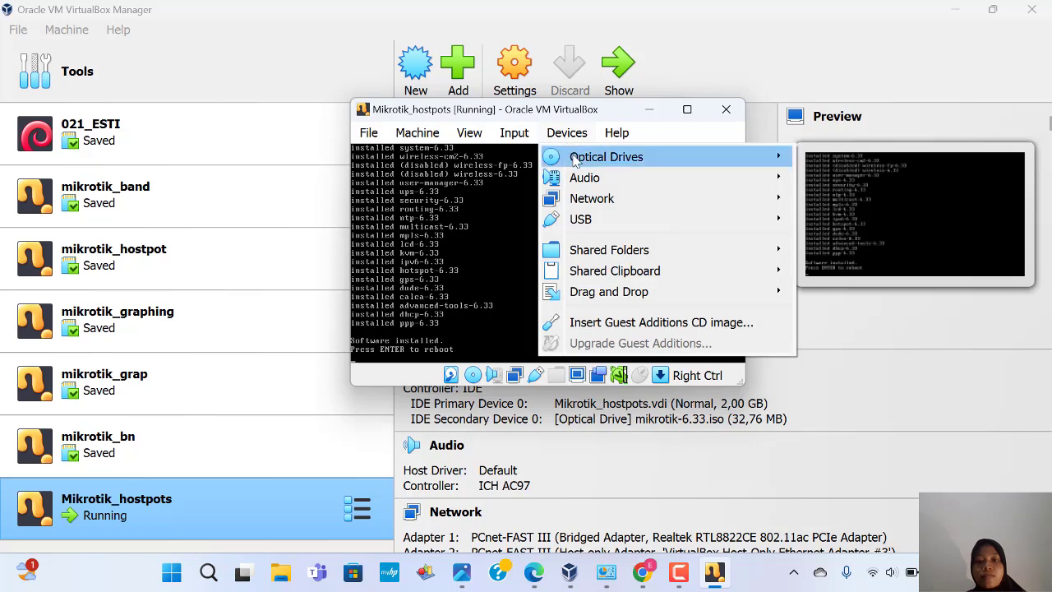
{"action": "mouse_move", "coordinate": [578, 160]}
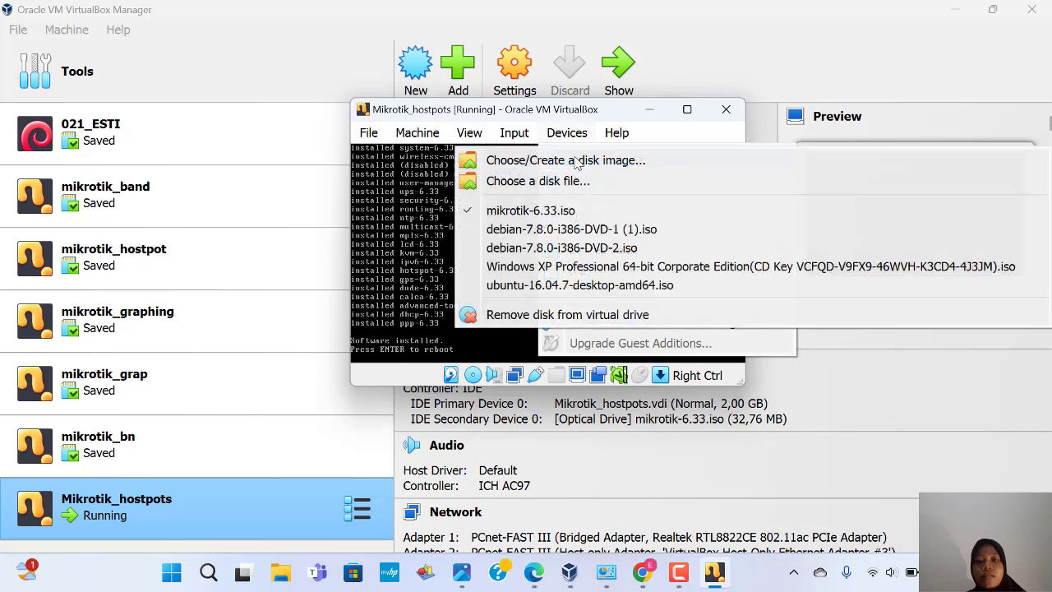
{"action": "left_click", "coordinate": [470, 215]}
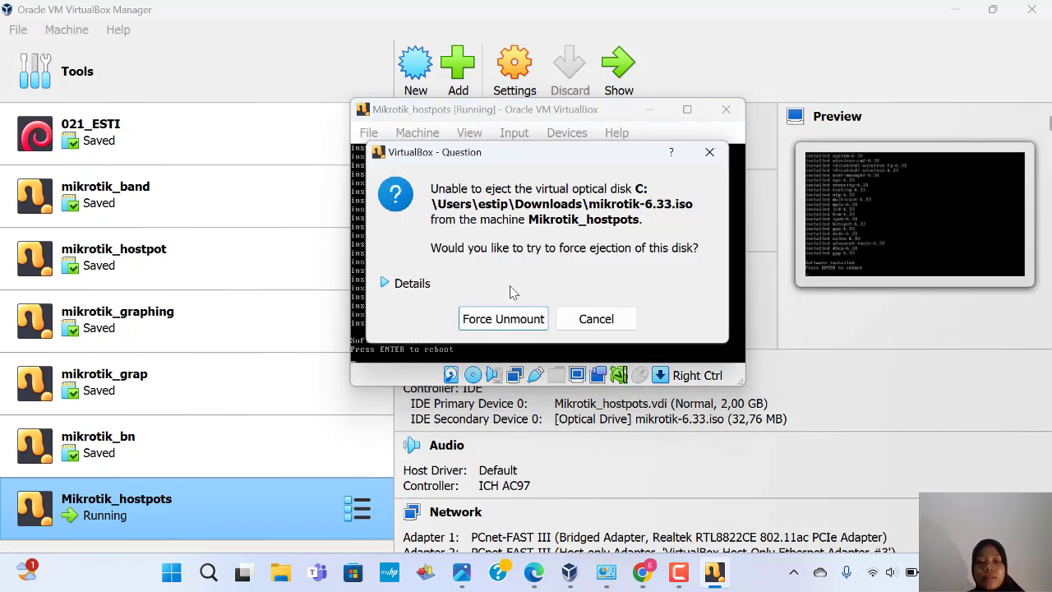
{"action": "left_click", "coordinate": [503, 319]}
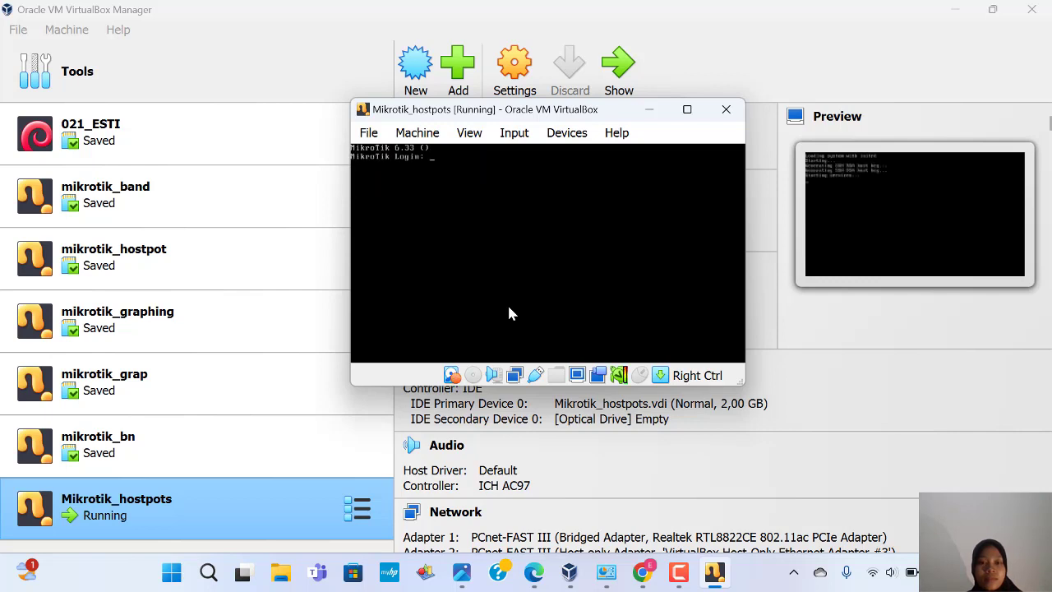
{"action": "type", "text": "admin"}
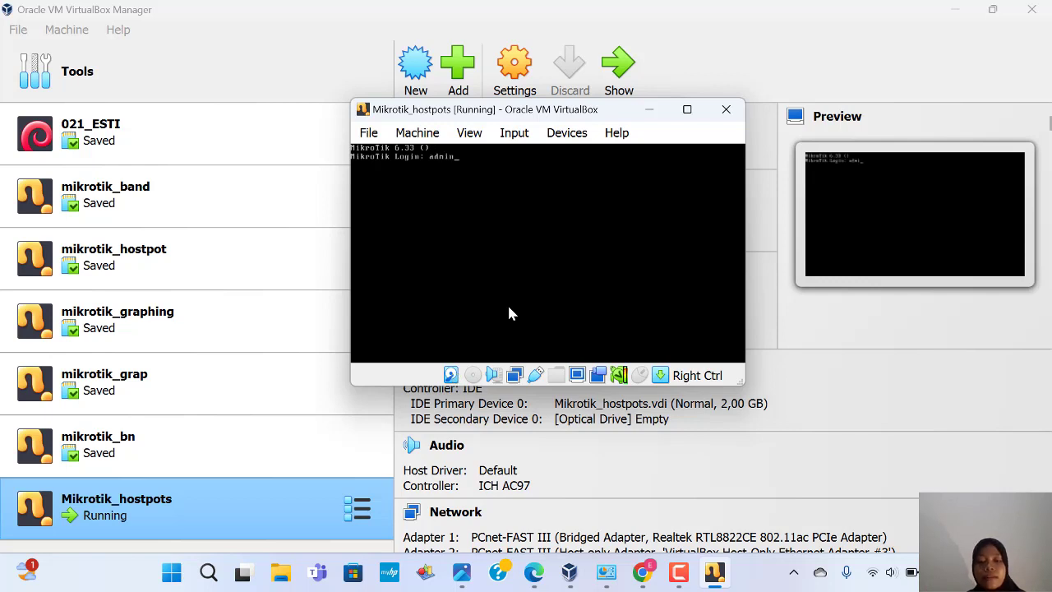
{"action": "key", "text": "Return"}
{"action": "key", "text": "Return"}
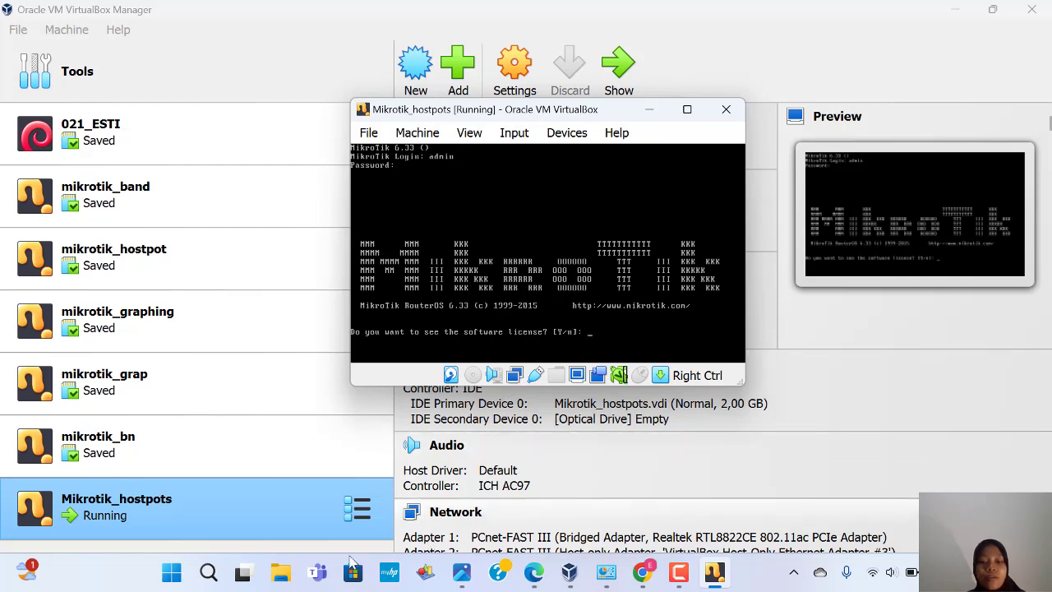
Step: Launch WinBox 3.18 and connect to the router using its pasted MAC address
{"action": "left_click", "coordinate": [217, 573]}
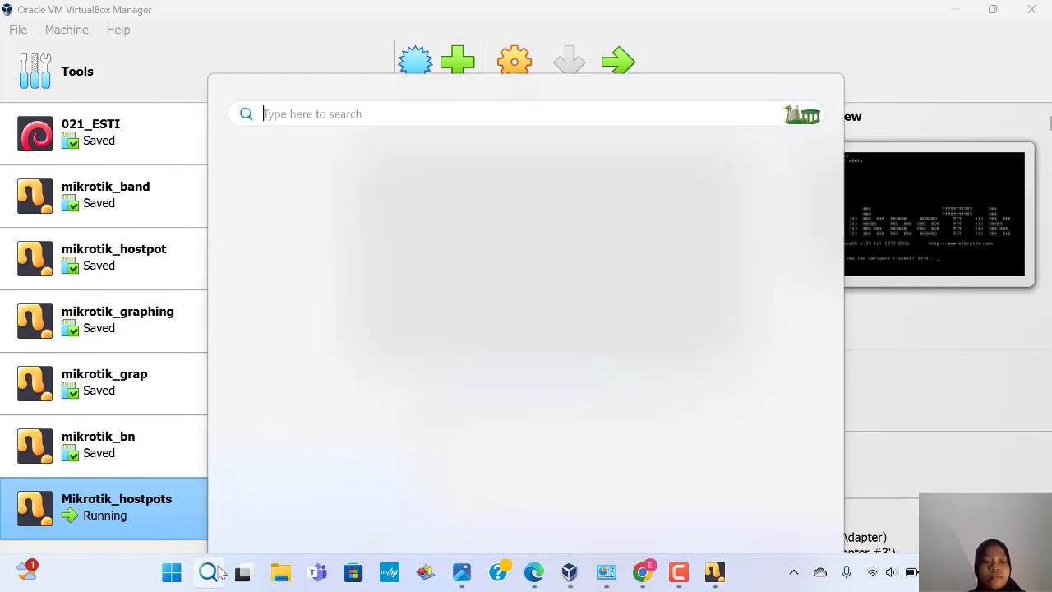
{"action": "type", "text": "win"}
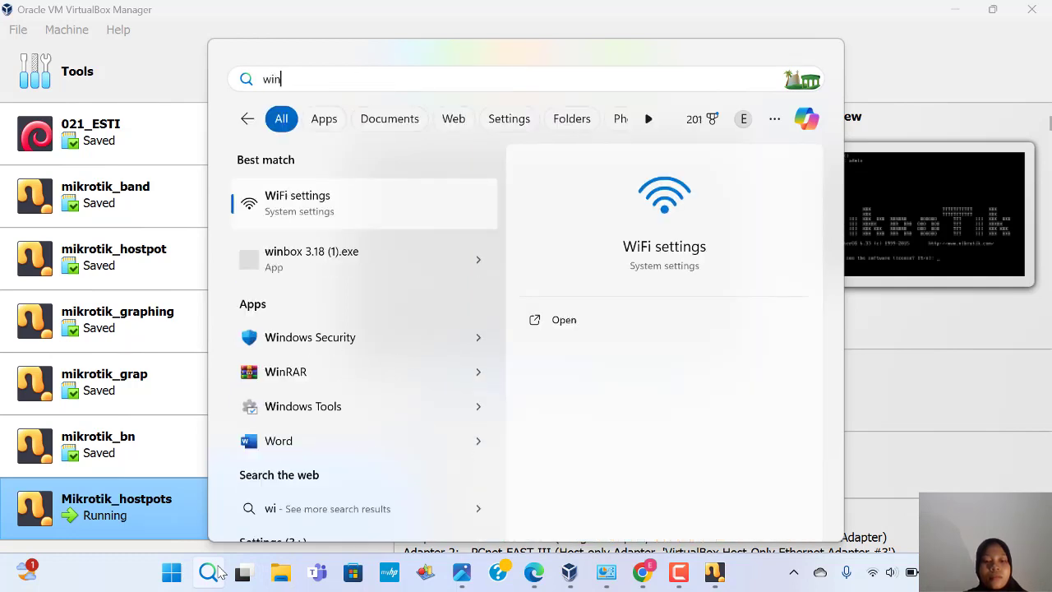
{"action": "left_click", "coordinate": [314, 260]}
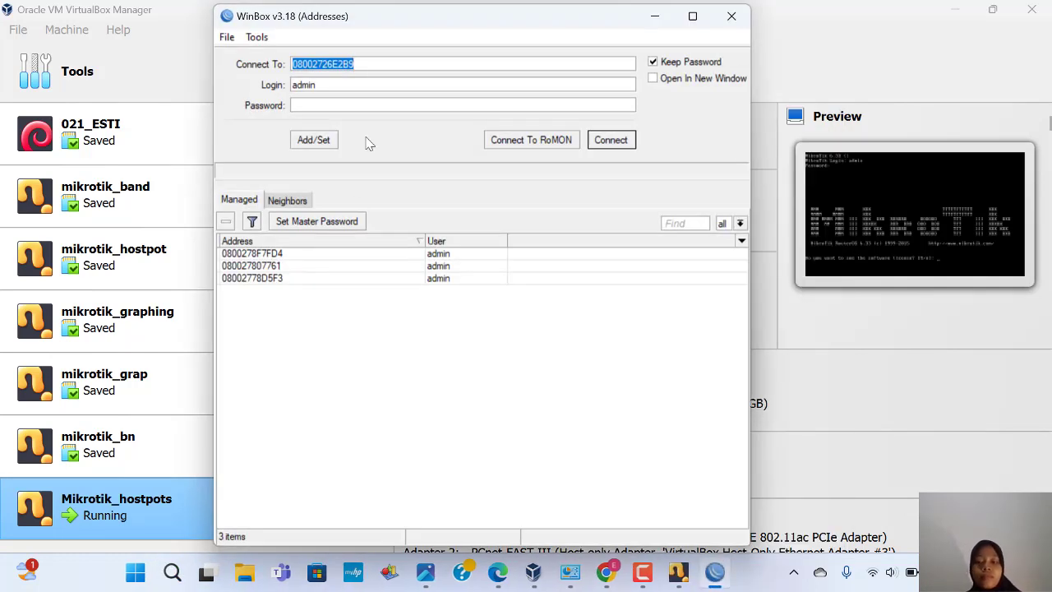
{"action": "key", "text": "BackSpace"}
{"action": "key", "text": "ctrl+v"}
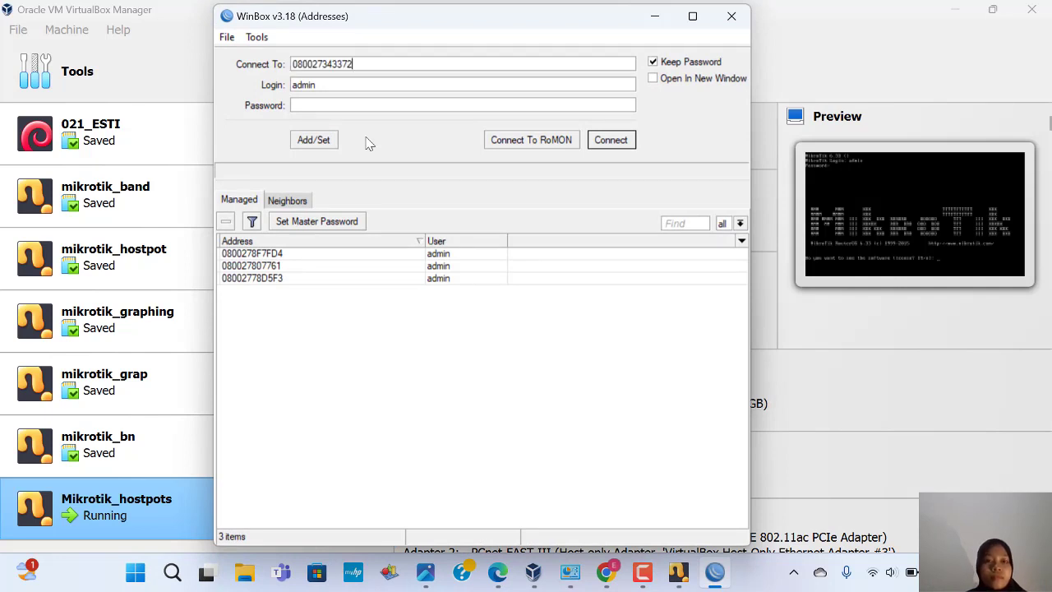
{"action": "left_click", "coordinate": [609, 141]}
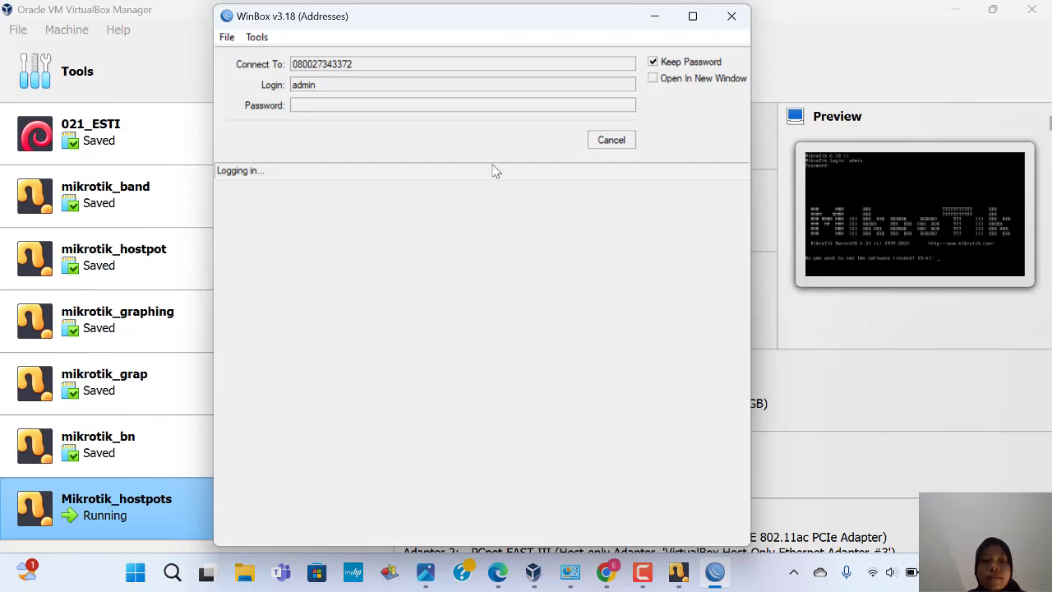
Step: Retry the connection, dismiss the missing software key notice, and maximize the session
{"action": "left_click", "coordinate": [610, 140]}
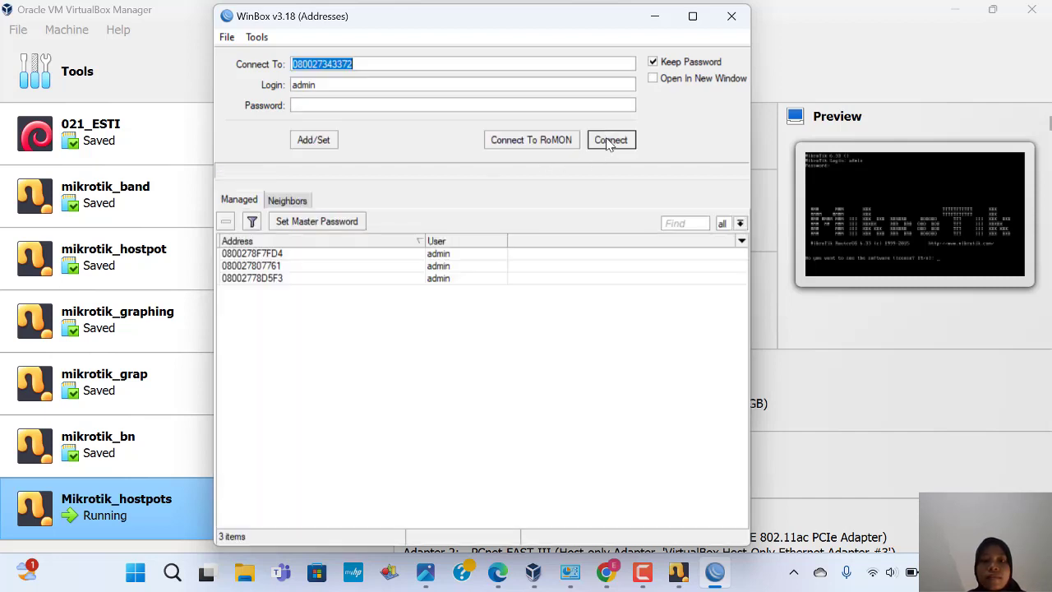
{"action": "left_click", "coordinate": [610, 140]}
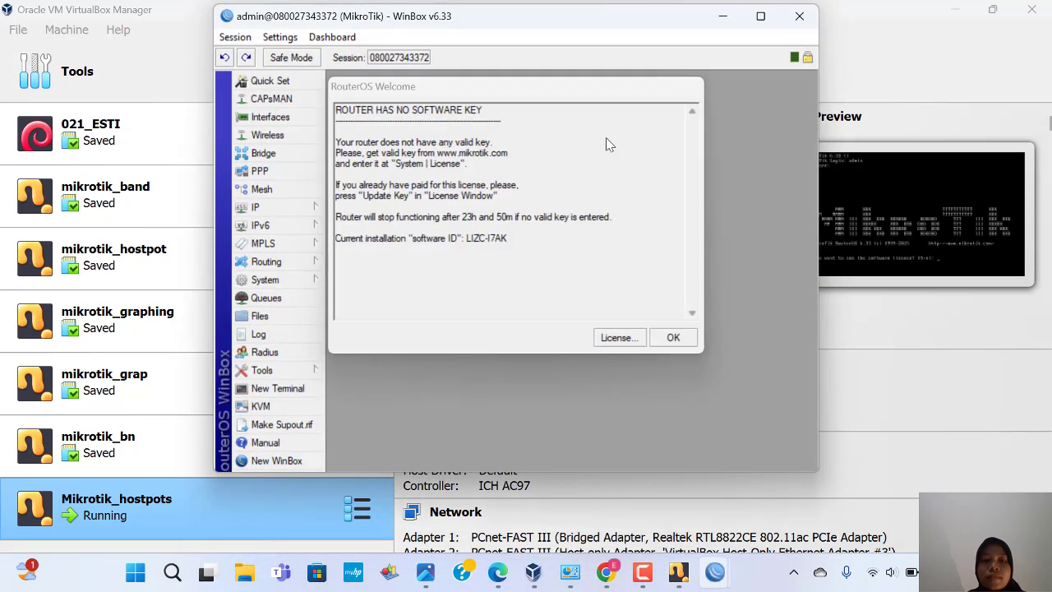
{"action": "left_click", "coordinate": [675, 338]}
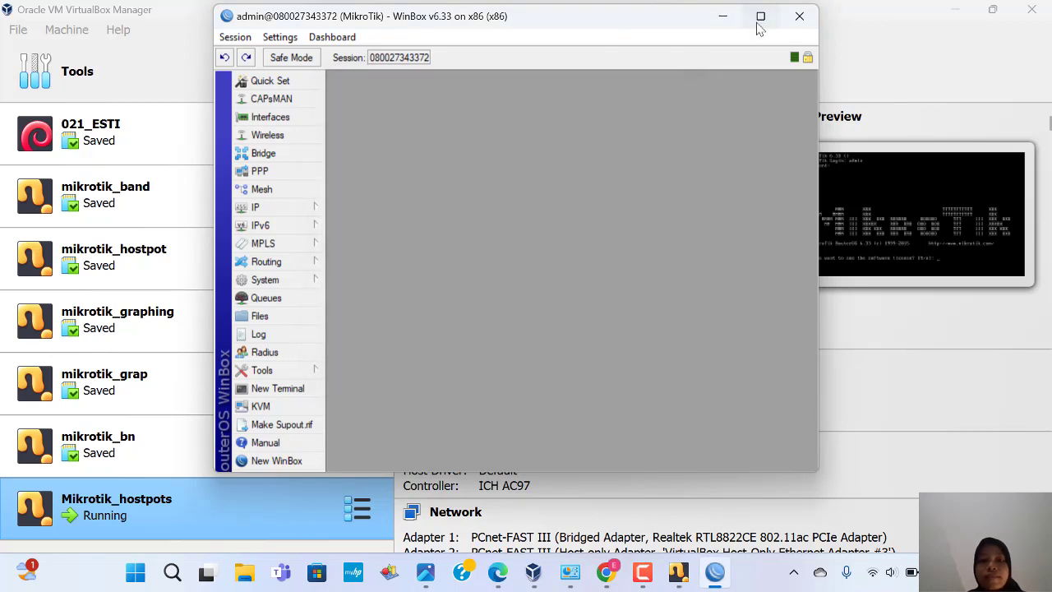
{"action": "left_click", "coordinate": [760, 18]}
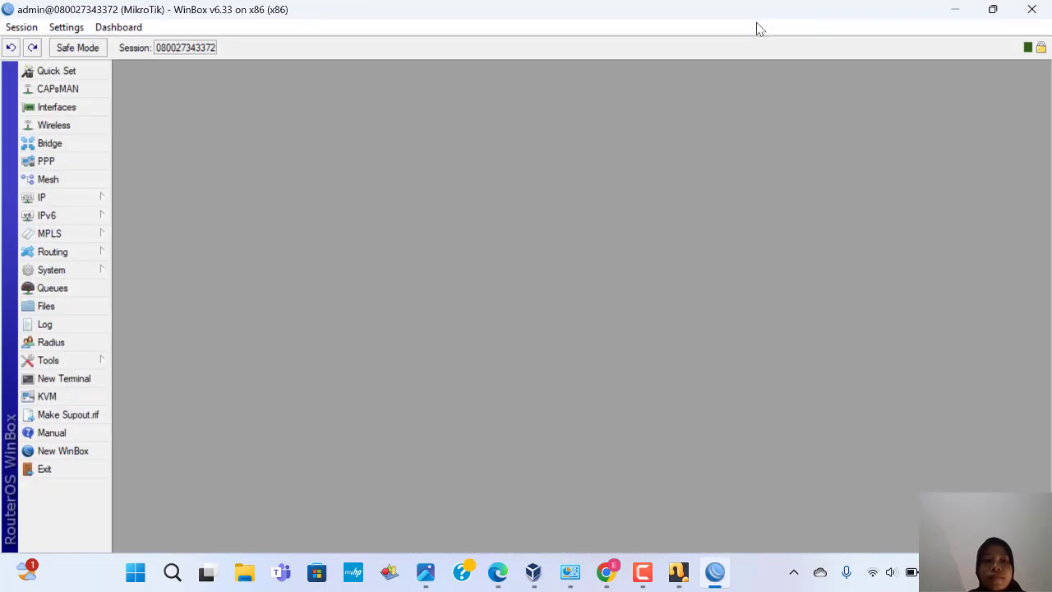
Step: Add IP address 192.168.20.1/24, network 192.168.20.0, on ether2, then close the address list
{"action": "left_click", "coordinate": [95, 203]}
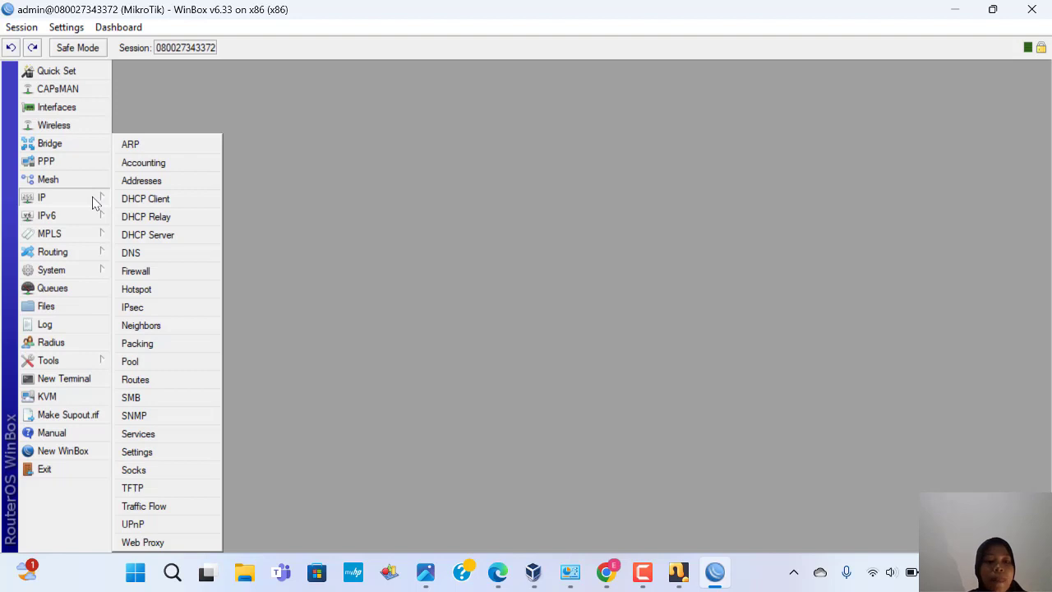
{"action": "left_click", "coordinate": [136, 182]}
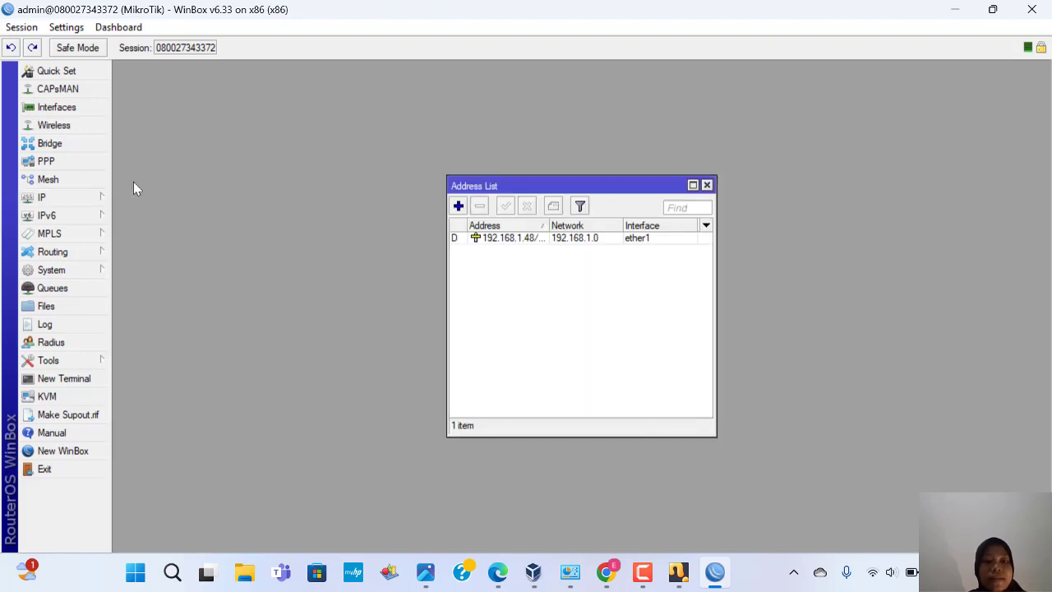
{"action": "left_click", "coordinate": [460, 209]}
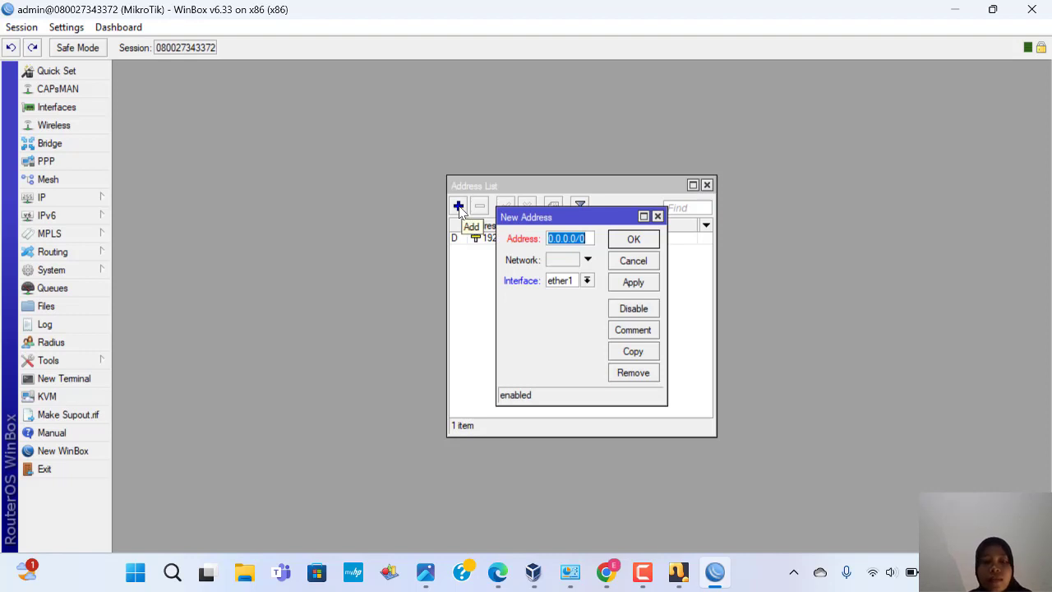
{"action": "key", "text": "BackSpace"}
{"action": "type", "text": "1"}
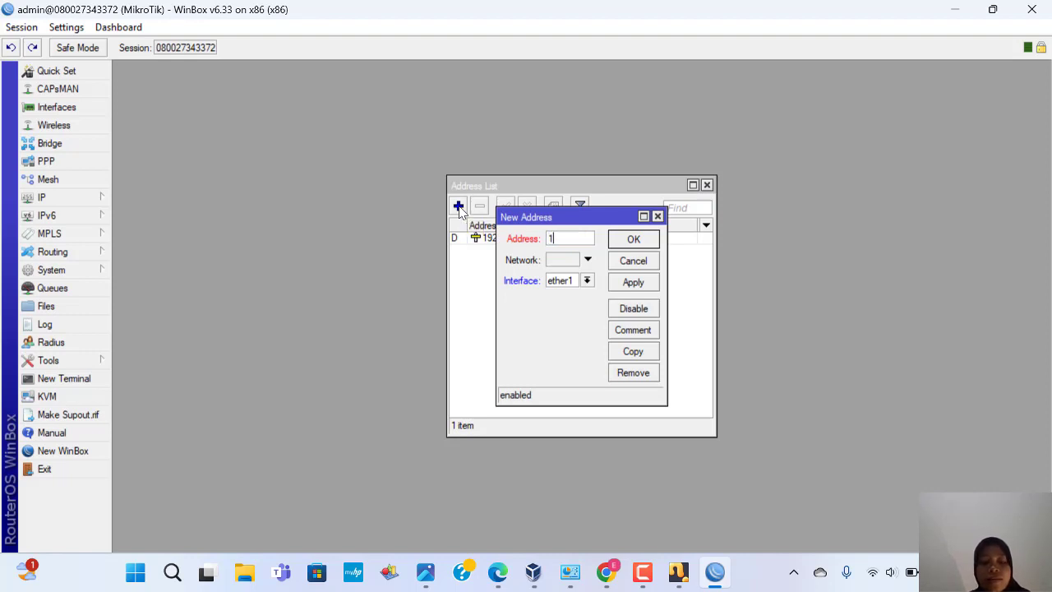
{"action": "type", "text": "92.168"}
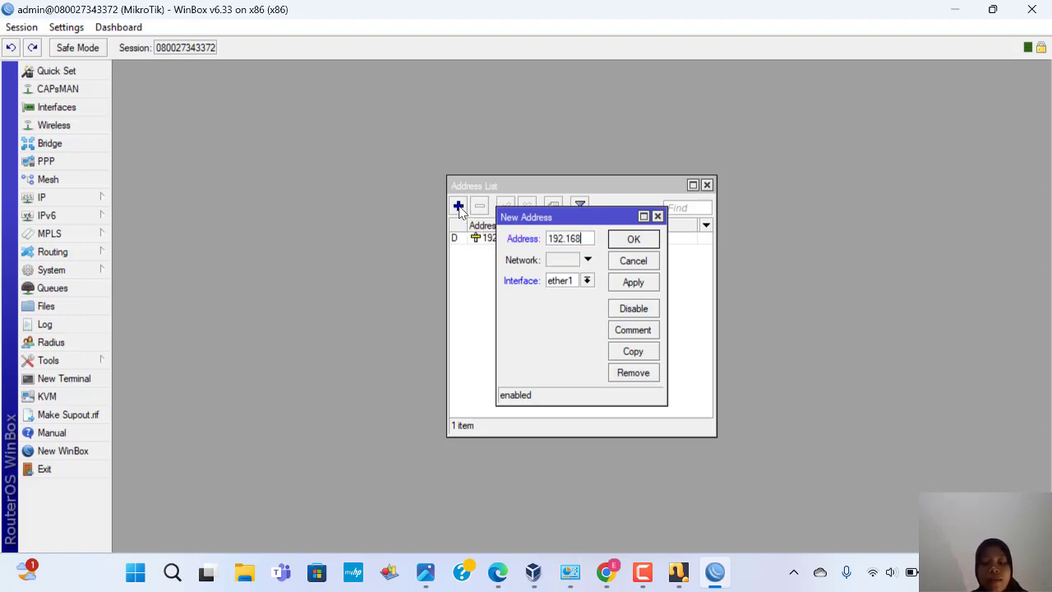
{"action": "type", "text": ".20"}
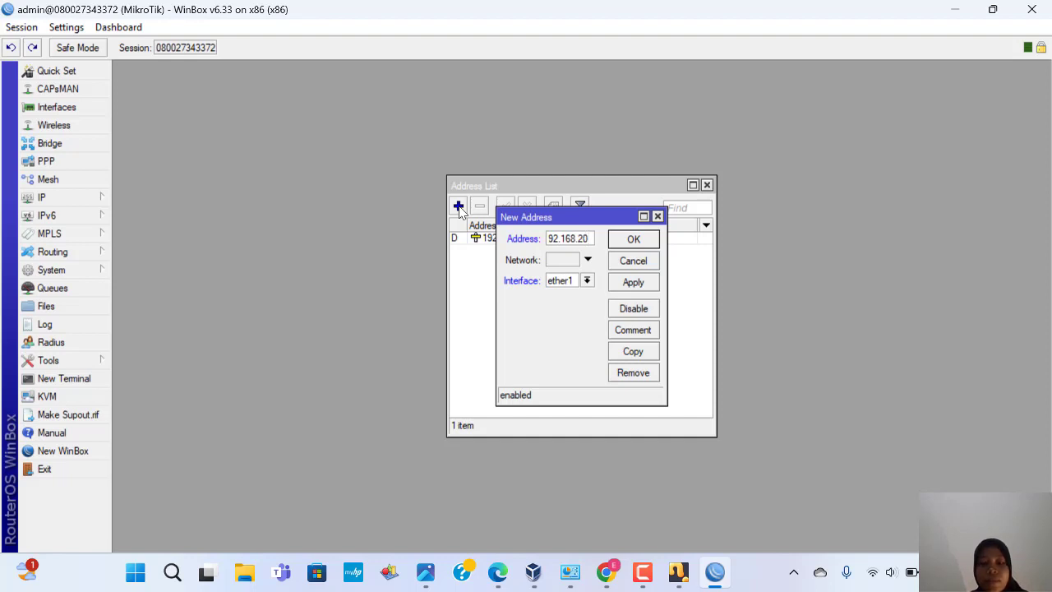
{"action": "type", "text": ".1"}
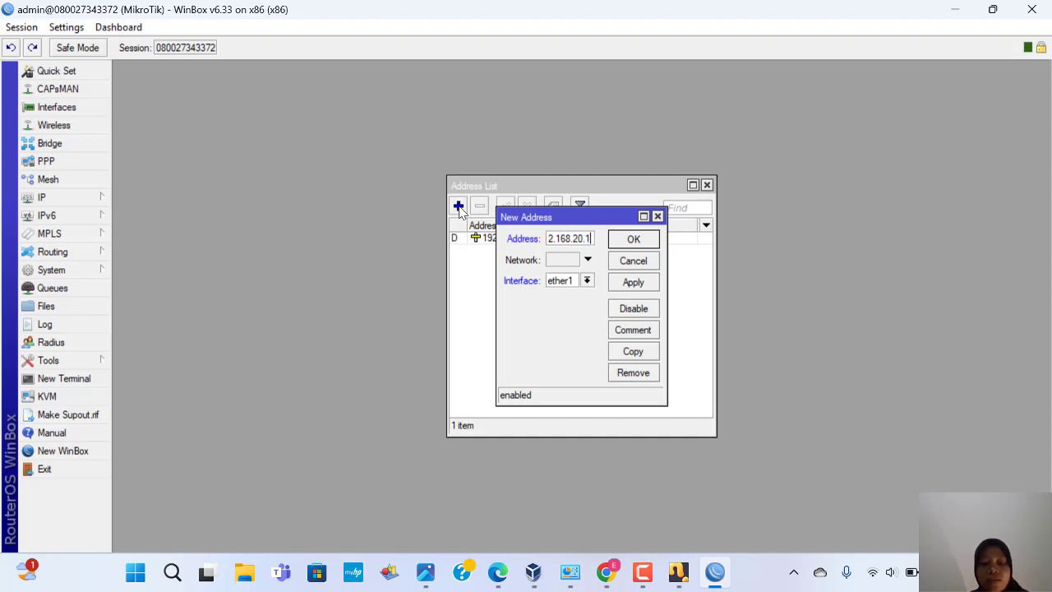
{"action": "type", "text": "/2"}
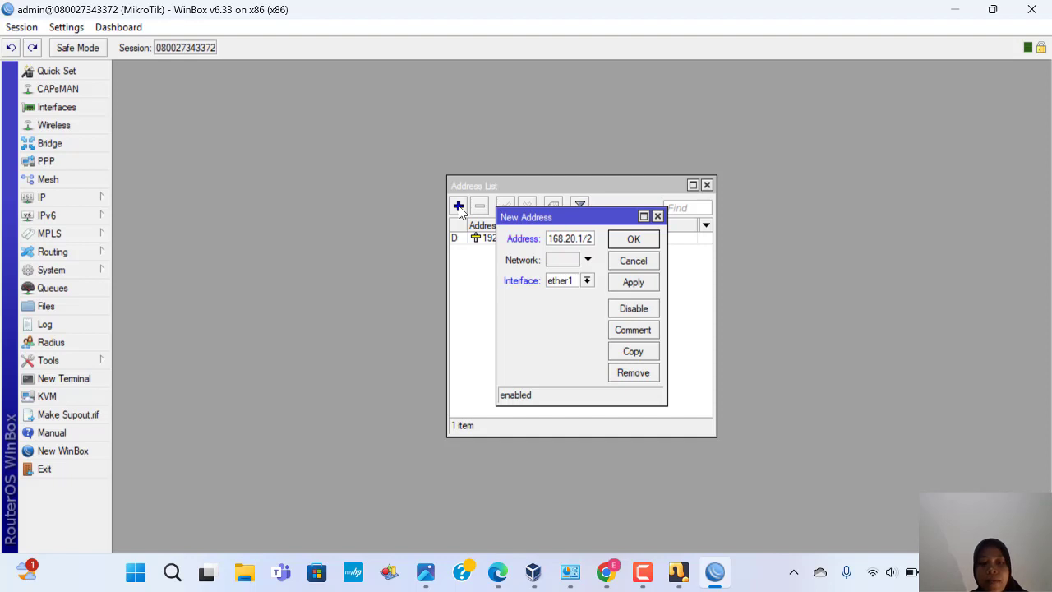
{"action": "type", "text": "4"}
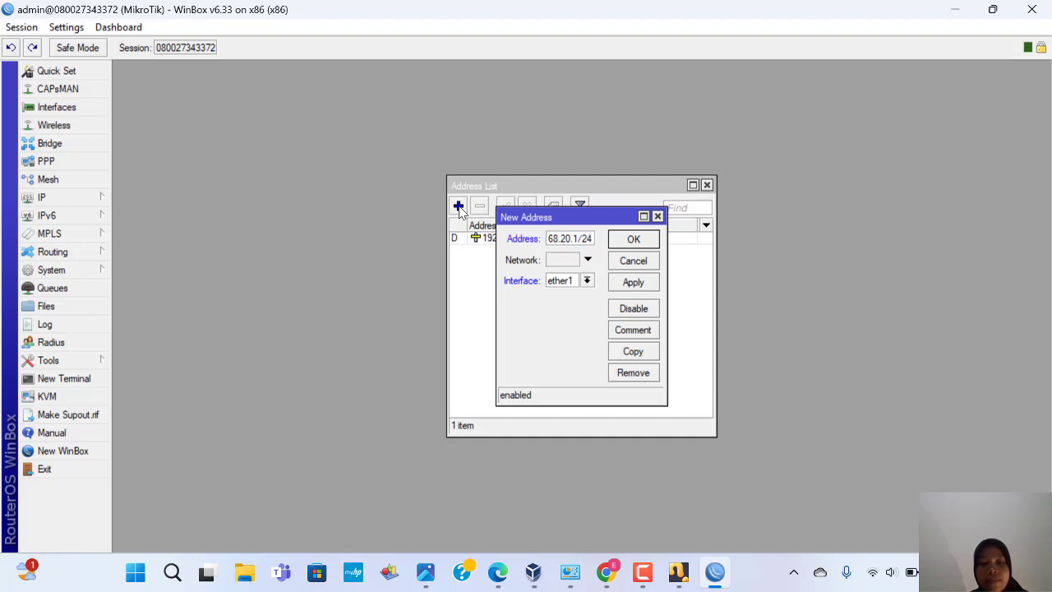
{"action": "left_click", "coordinate": [563, 262]}
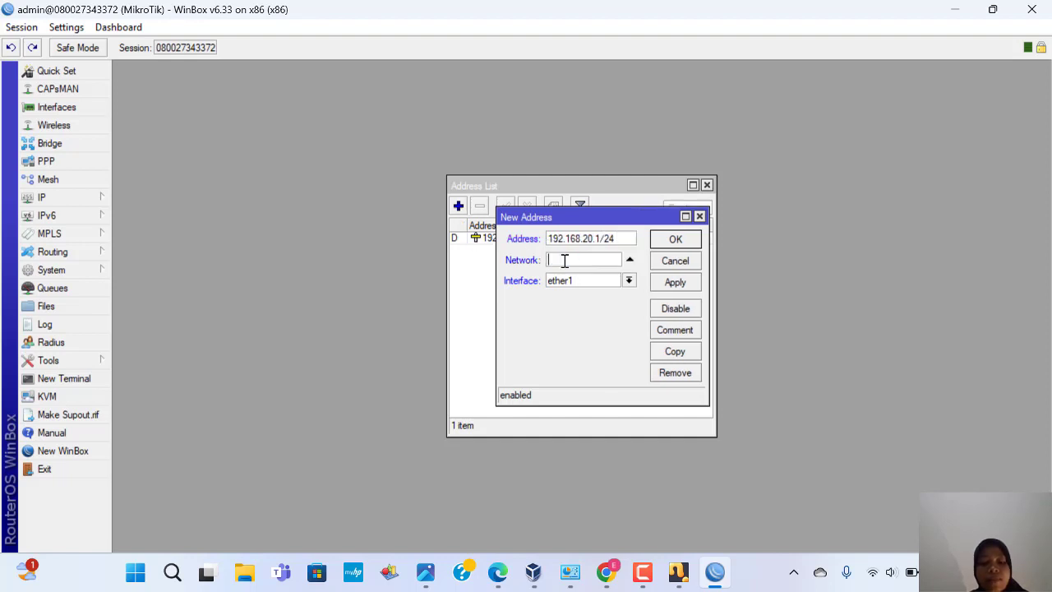
{"action": "type", "text": "192.168.20.0"}
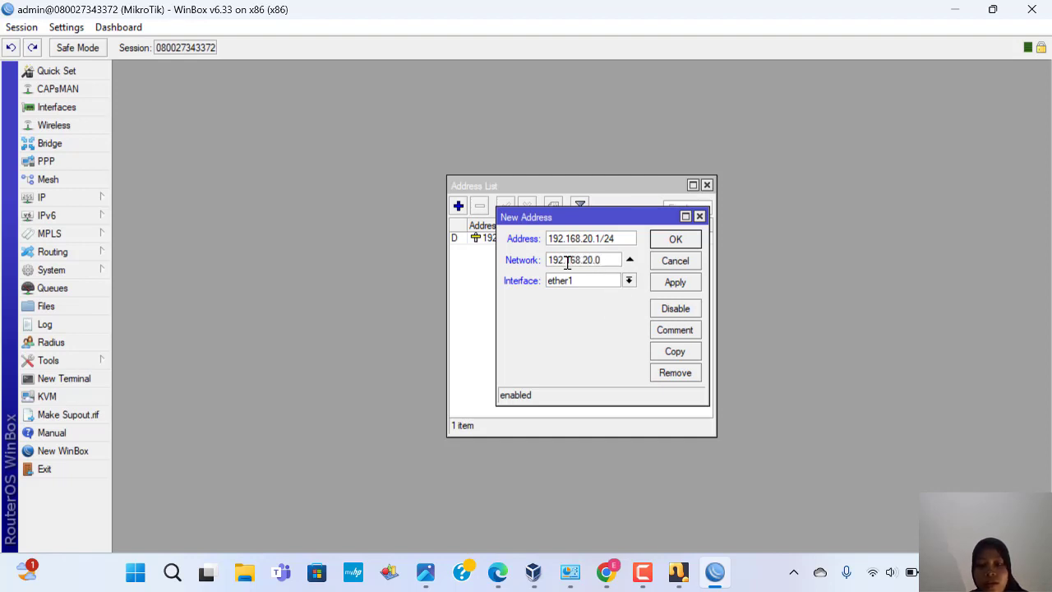
{"action": "left_click", "coordinate": [629, 280]}
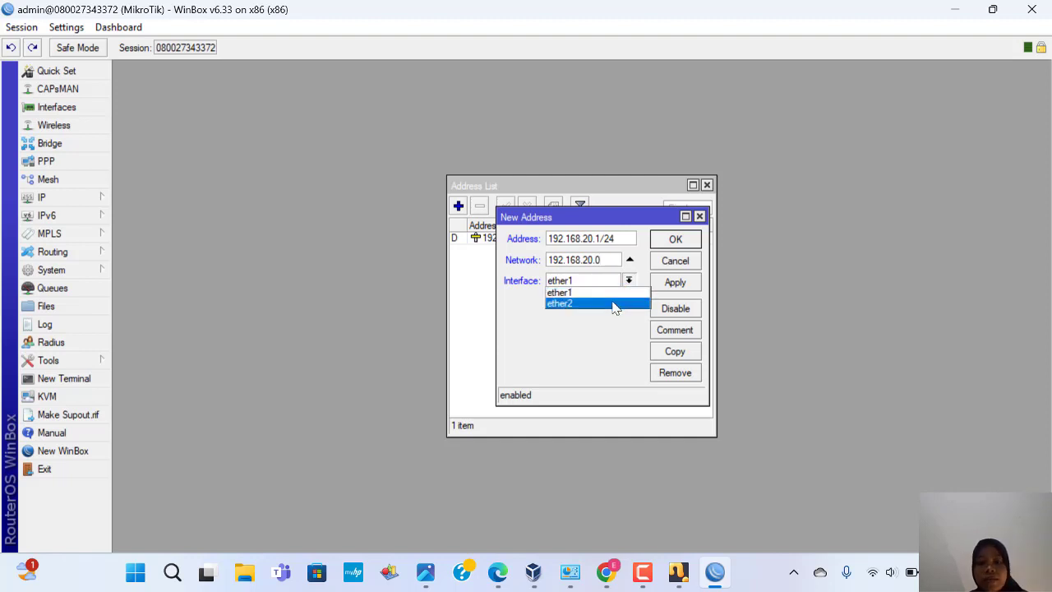
{"action": "left_click", "coordinate": [613, 303]}
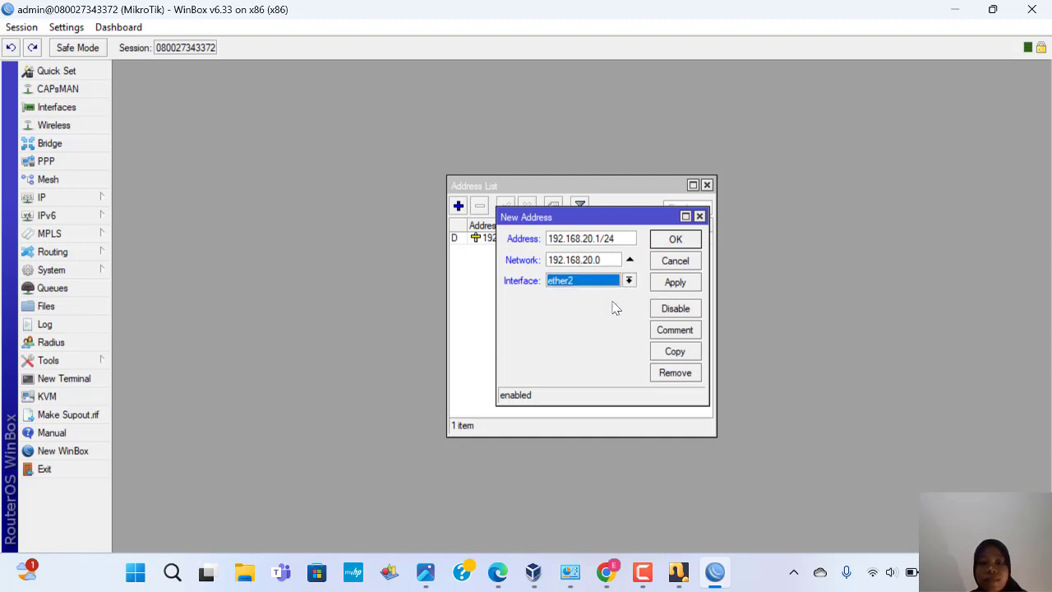
{"action": "left_click", "coordinate": [676, 283]}
{"action": "left_click", "coordinate": [676, 261]}
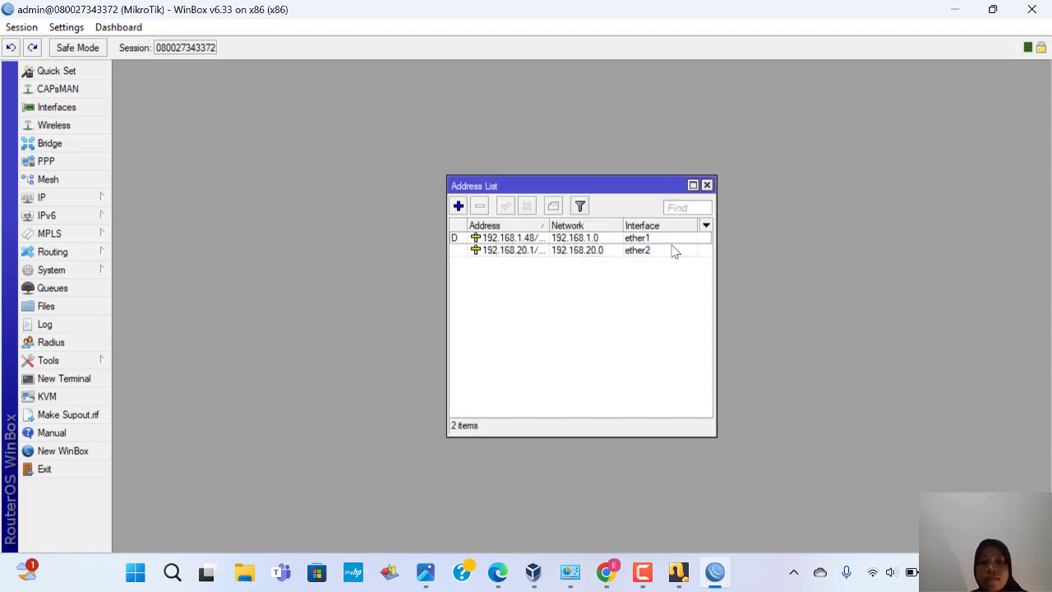
{"action": "left_click", "coordinate": [707, 185]}
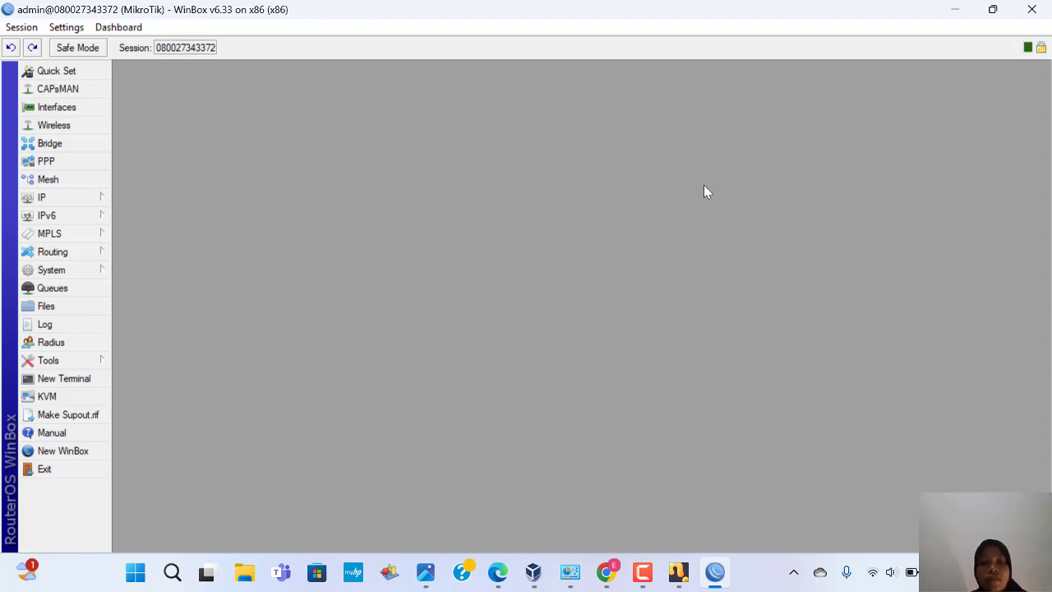
Step: Run DHCP Setup on ether2, accepting address space 192.168.20.0/24 and gateway 192.168.20.1
{"action": "left_click", "coordinate": [98, 201]}
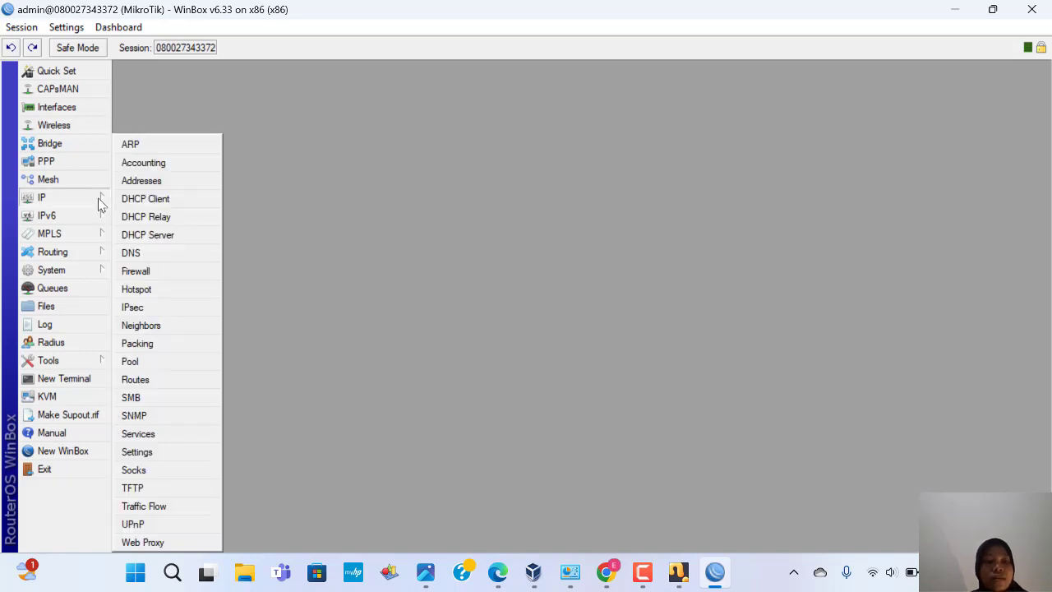
{"action": "left_click", "coordinate": [161, 236]}
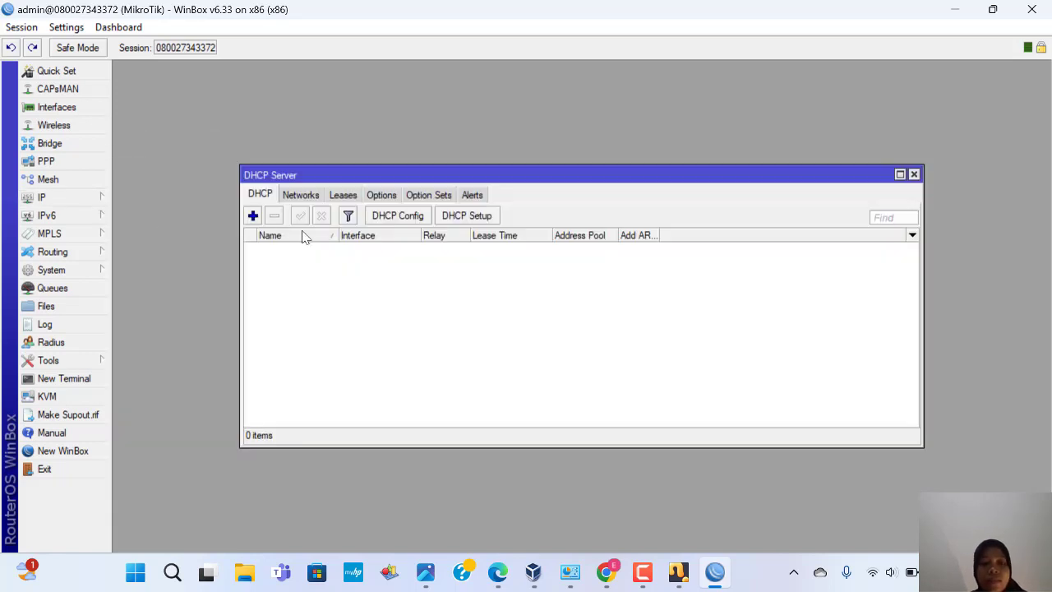
{"action": "left_click", "coordinate": [467, 218]}
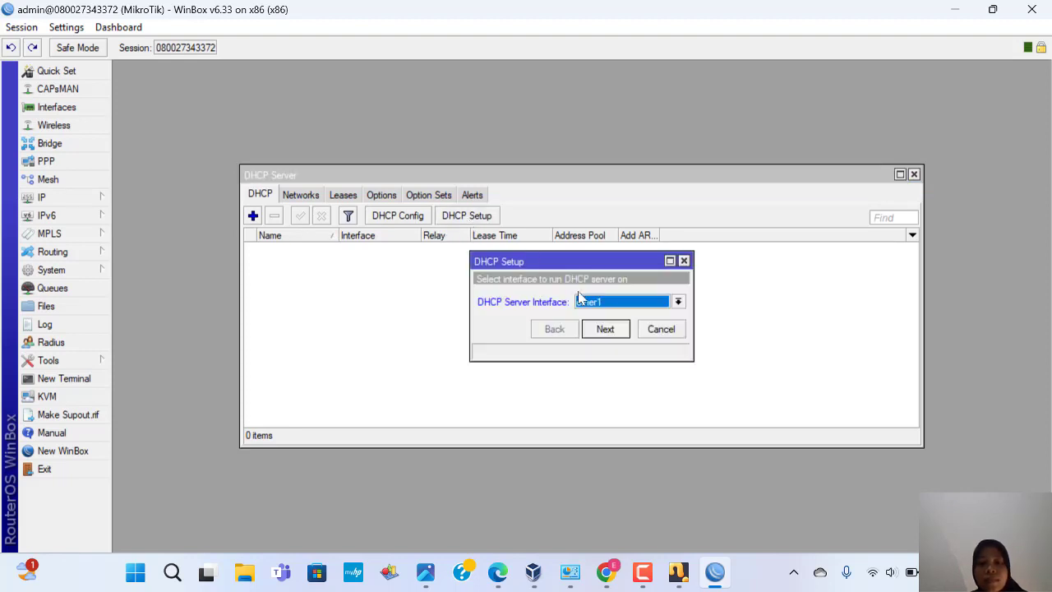
{"action": "left_click", "coordinate": [679, 303]}
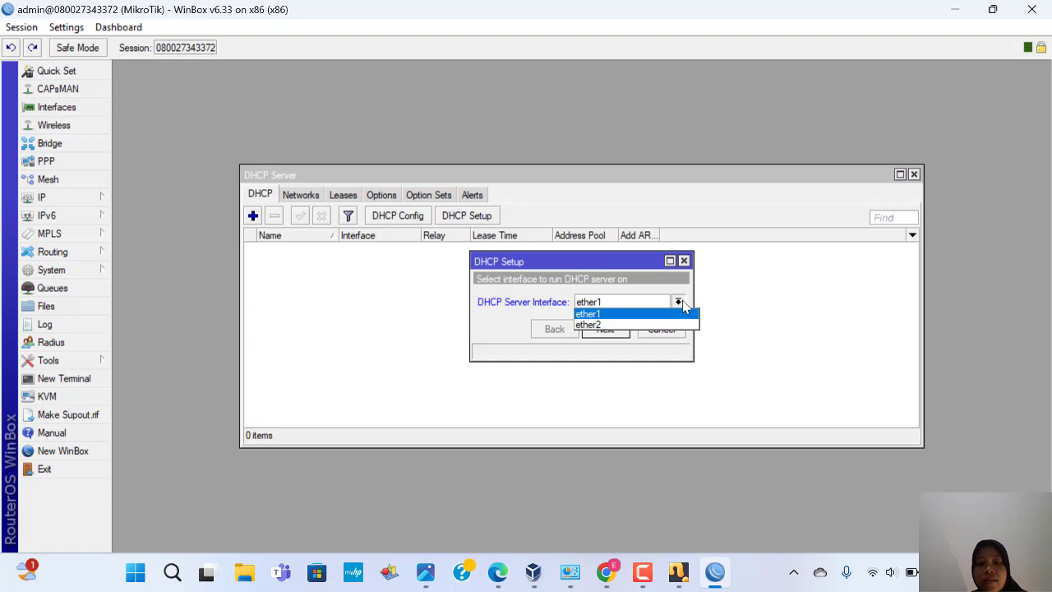
{"action": "left_click", "coordinate": [641, 325]}
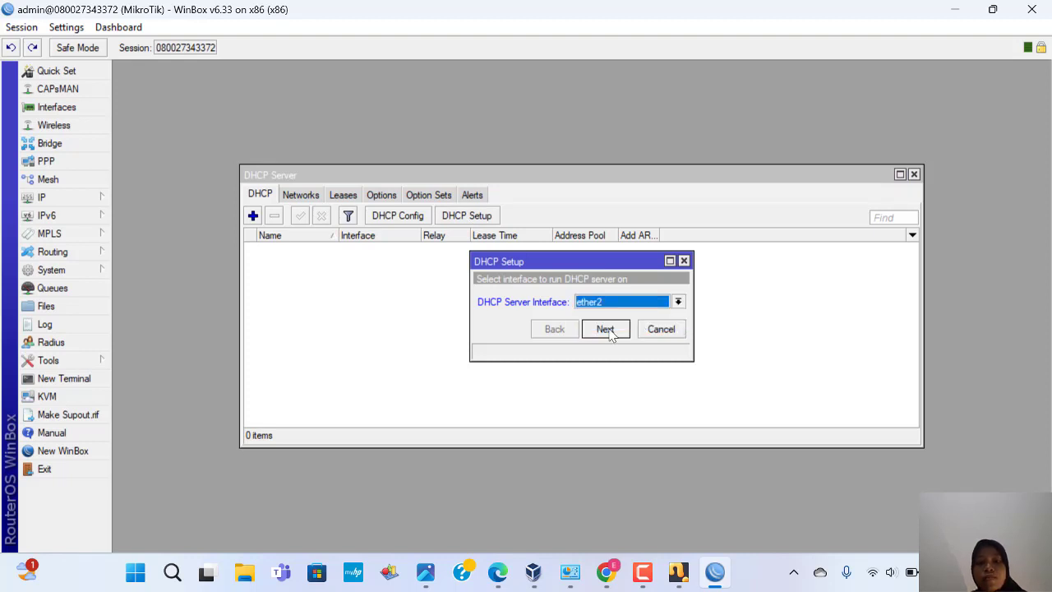
{"action": "left_click", "coordinate": [605, 329]}
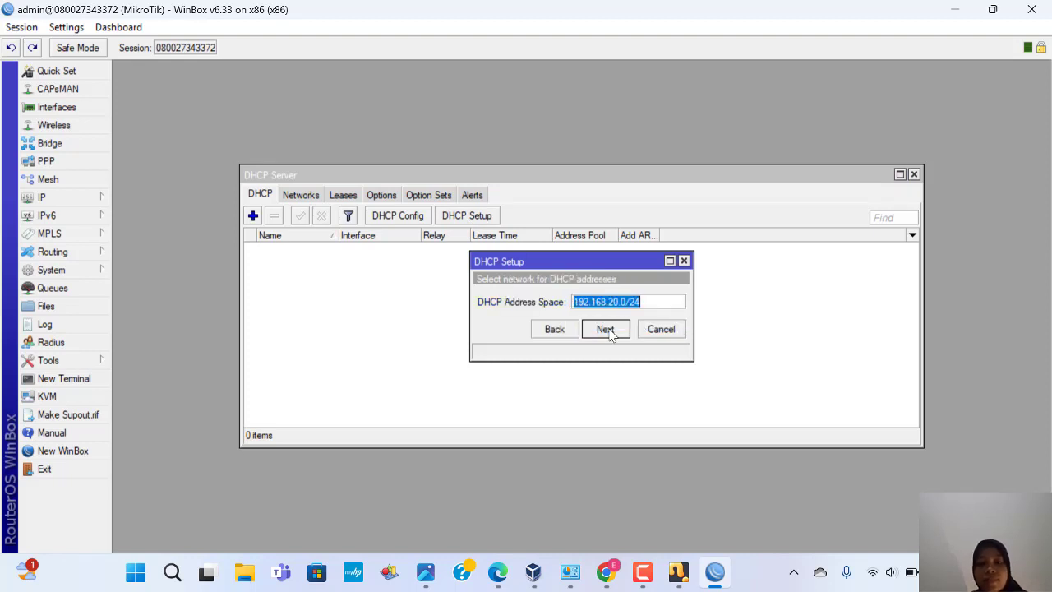
{"action": "left_click", "coordinate": [605, 329]}
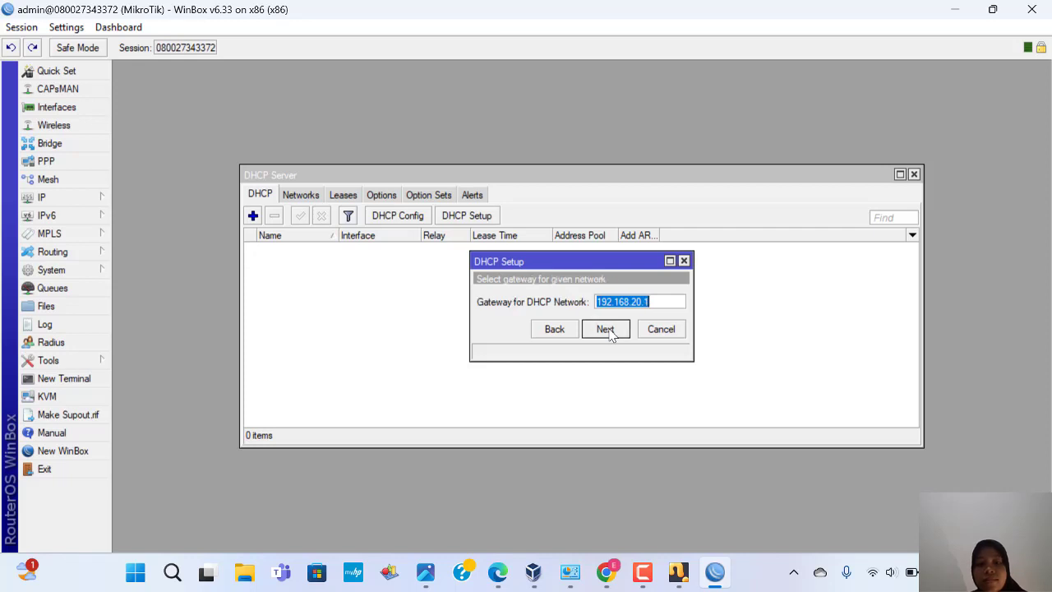
{"action": "left_click", "coordinate": [605, 329]}
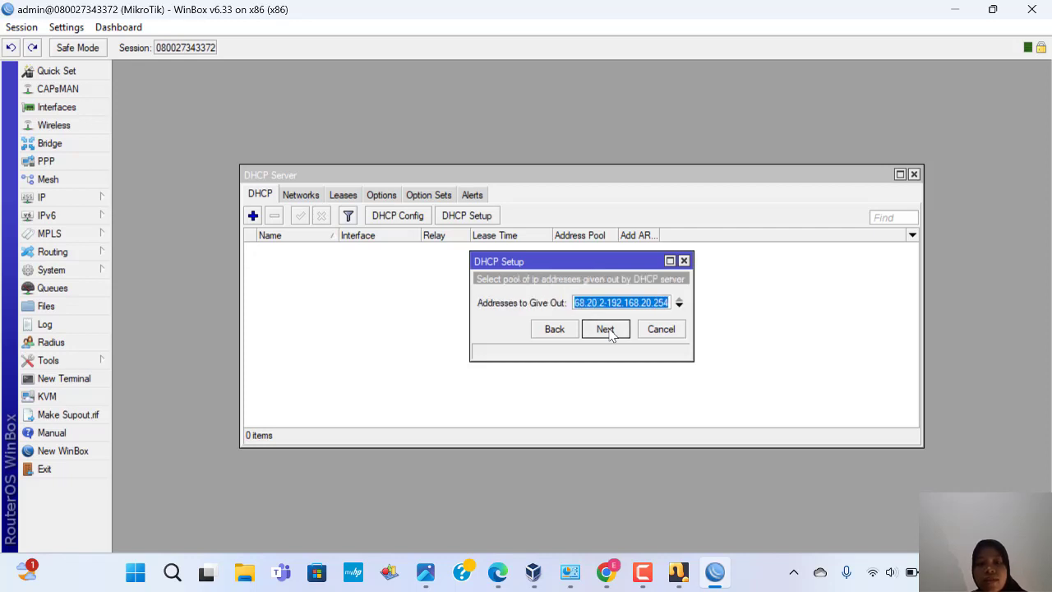
Step: Shorten the DHCP address pool so it ends at 192.168.20.4
{"action": "left_click", "coordinate": [669, 304]}
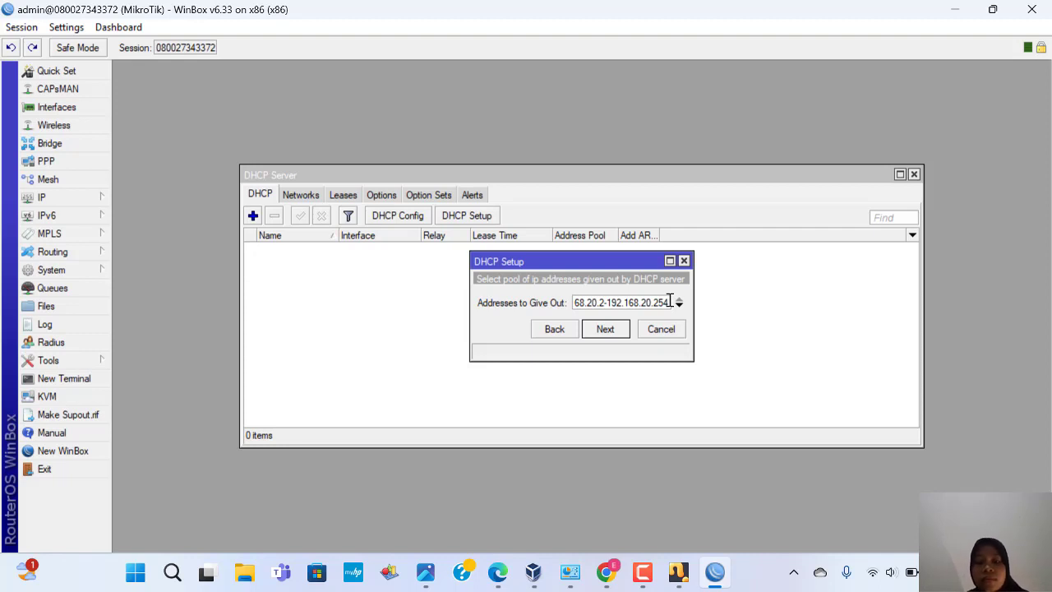
{"action": "key", "text": "BackSpace"}
{"action": "key", "text": "BackSpace"}
{"action": "key", "text": "BackSpace"}
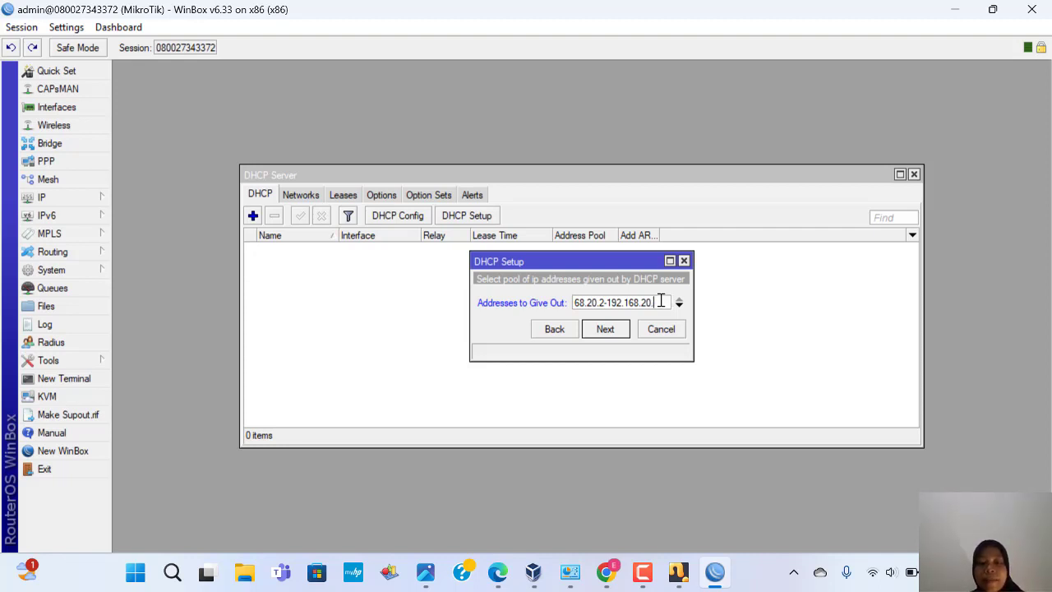
{"action": "type", "text": "4"}
{"action": "left_click", "coordinate": [605, 328]}
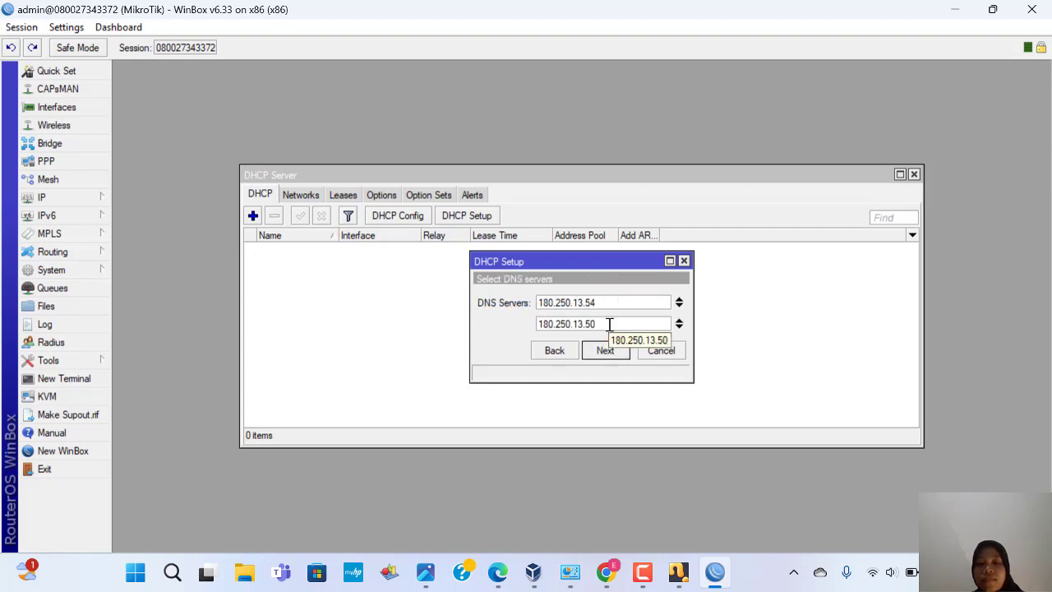
Step: Set DHCP DNS servers to 192.168.20.1 and 8.8.8.8, accept the lease time, and finish setup
{"action": "key", "text": "BackSpace"}
{"action": "key", "text": "BackSpace"}
{"action": "key", "text": "BackSpace"}
{"action": "key", "text": "BackSpace"}
{"action": "key", "text": "BackSpace"}
{"action": "key", "text": "BackSpace"}
{"action": "key", "text": "BackSpace"}
{"action": "key", "text": "BackSpace"}
{"action": "key", "text": "BackSpace"}
{"action": "key", "text": "BackSpace"}
{"action": "key", "text": "BackSpace"}
{"action": "key", "text": "BackSpace"}
{"action": "key", "text": "BackSpace"}
{"action": "key", "text": "BackSpace"}
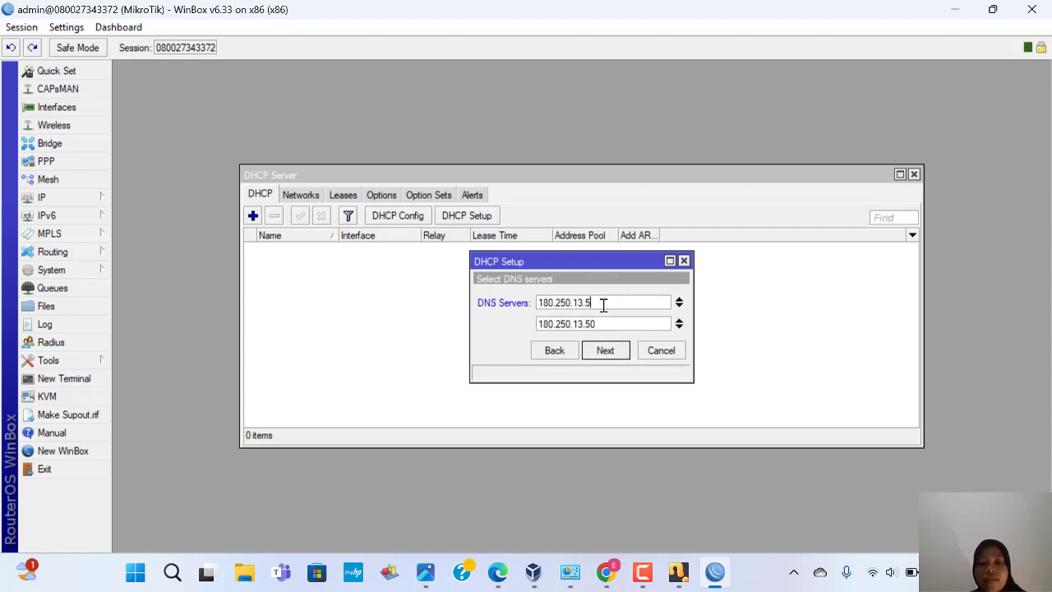
{"action": "type", "text": "1"}
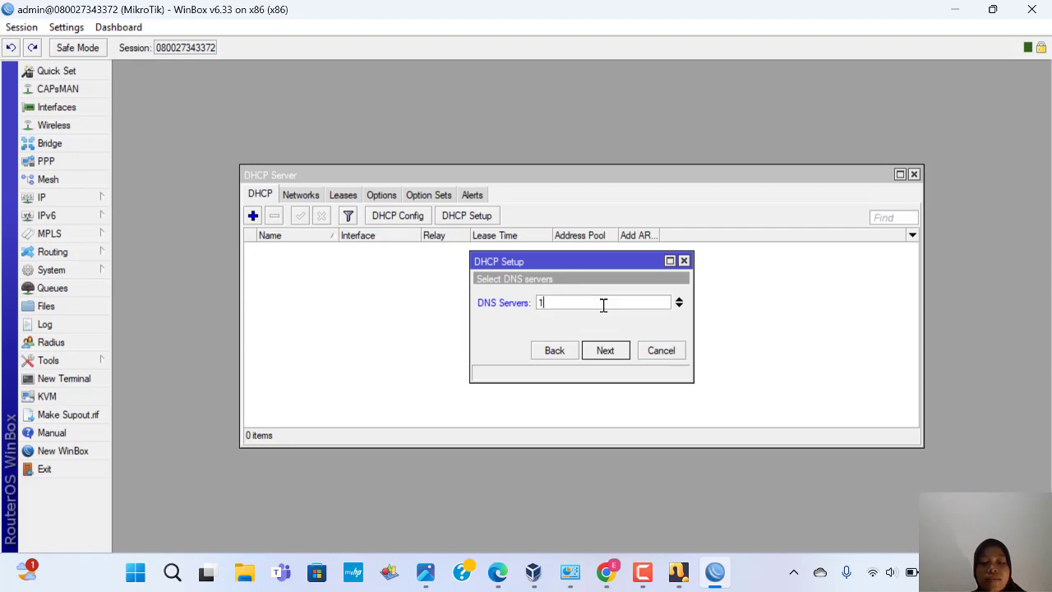
{"action": "type", "text": "92.168.20"}
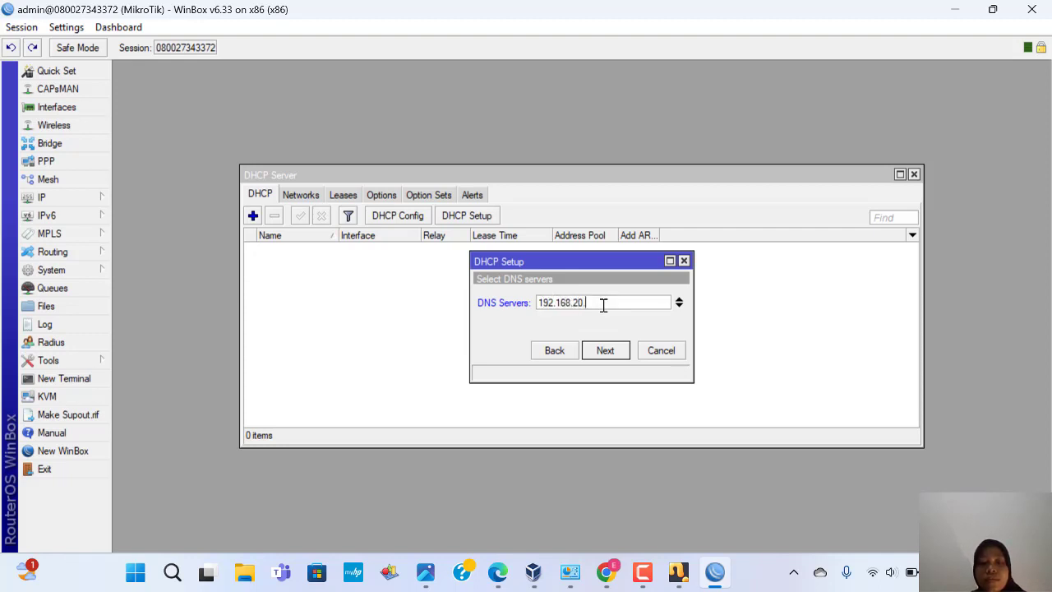
{"action": "type", "text": ".1"}
{"action": "left_click", "coordinate": [681, 310]}
{"action": "key", "text": "BackSpace"}
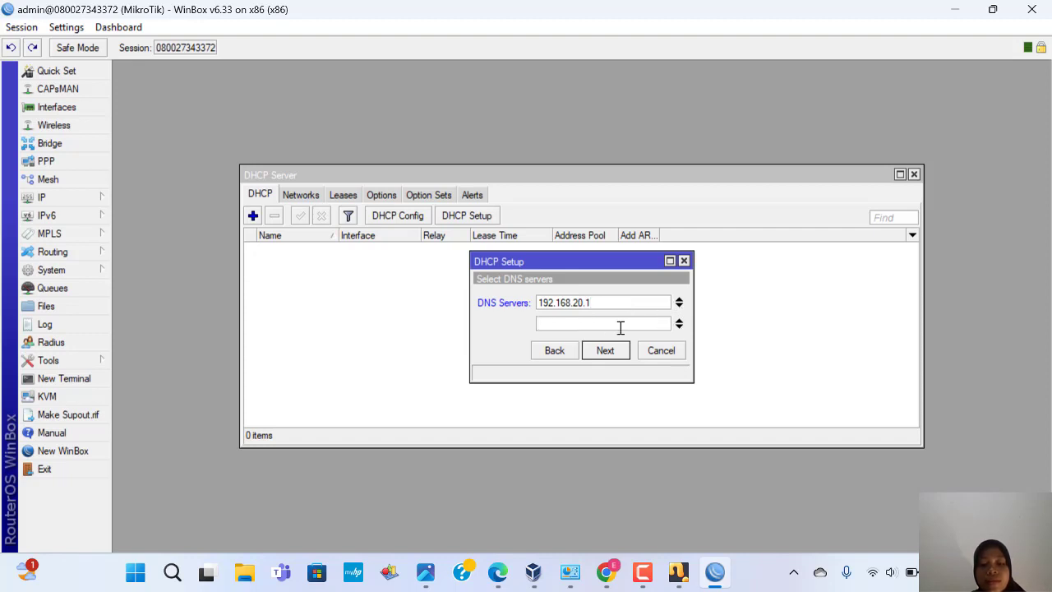
{"action": "type", "text": "8"}
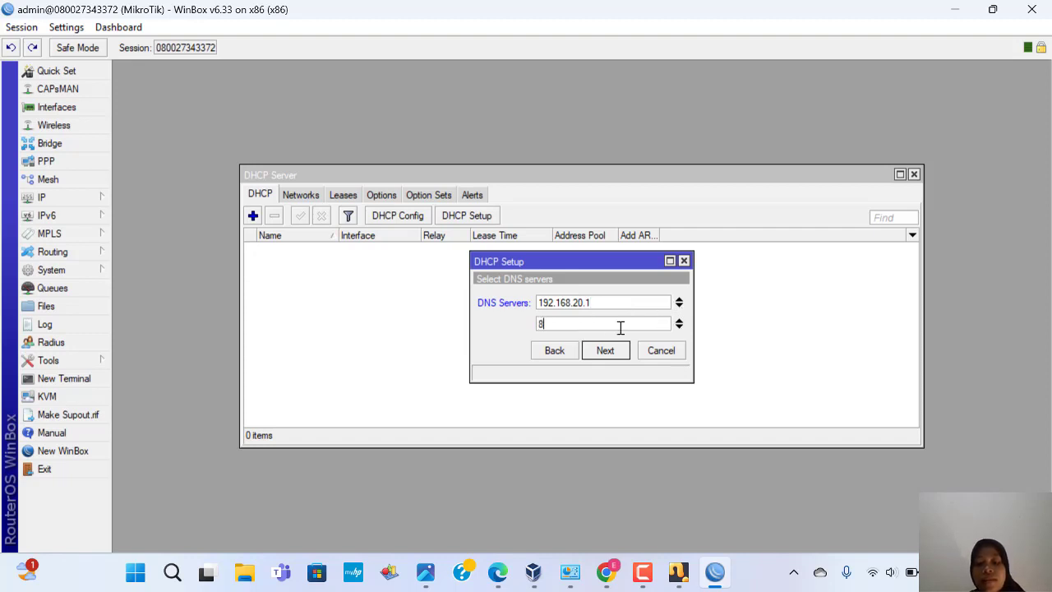
{"action": "type", "text": ".8.8.8"}
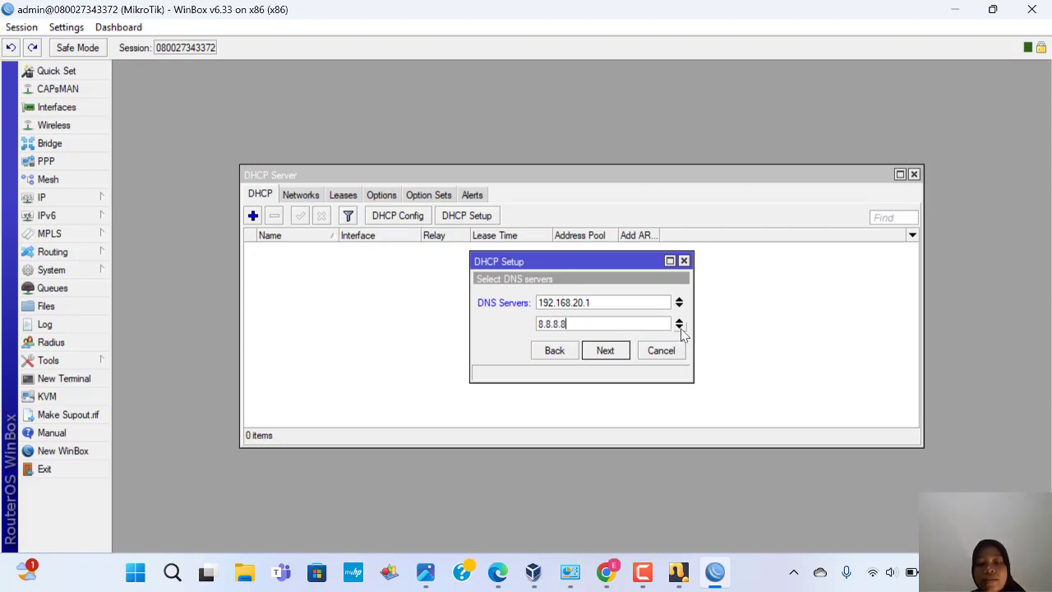
{"action": "left_click", "coordinate": [606, 350]}
{"action": "left_click", "coordinate": [606, 350]}
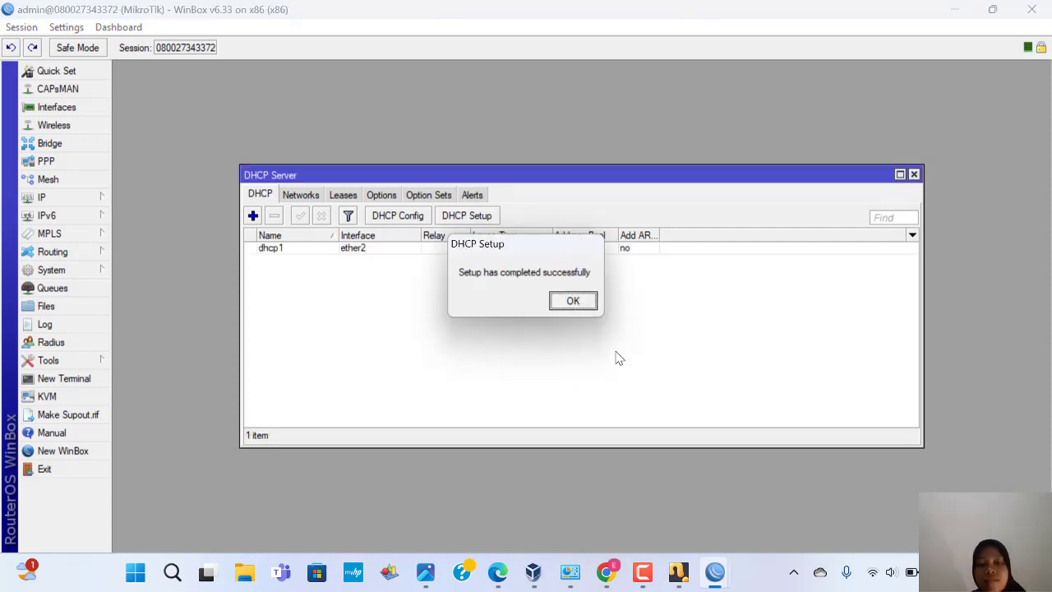
{"action": "left_click", "coordinate": [579, 303]}
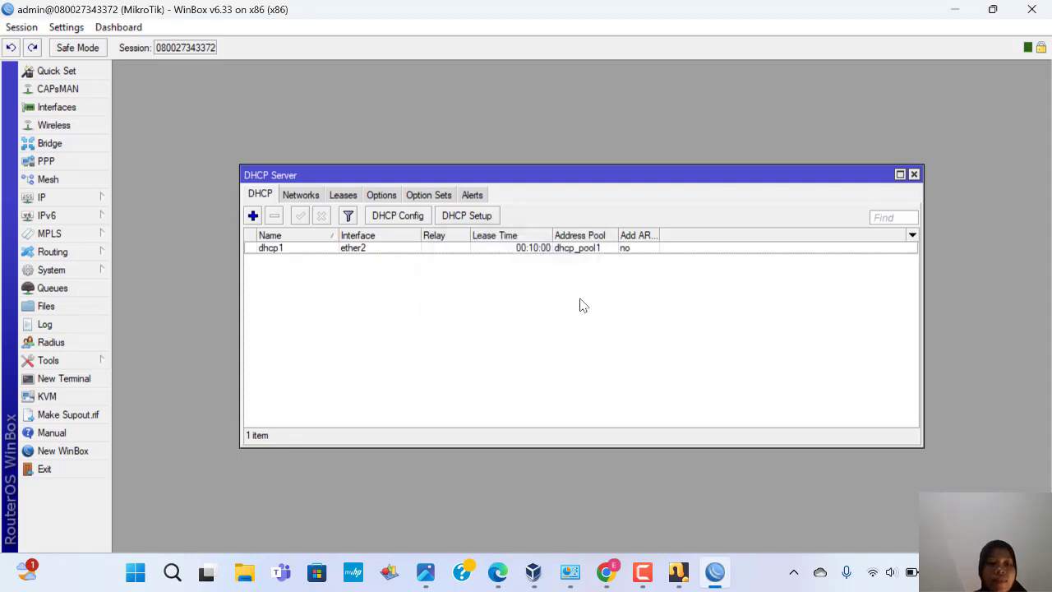
Step: Start the Hotspot Setup wizard with ether2 as the hotspot interface
{"action": "left_click", "coordinate": [82, 200]}
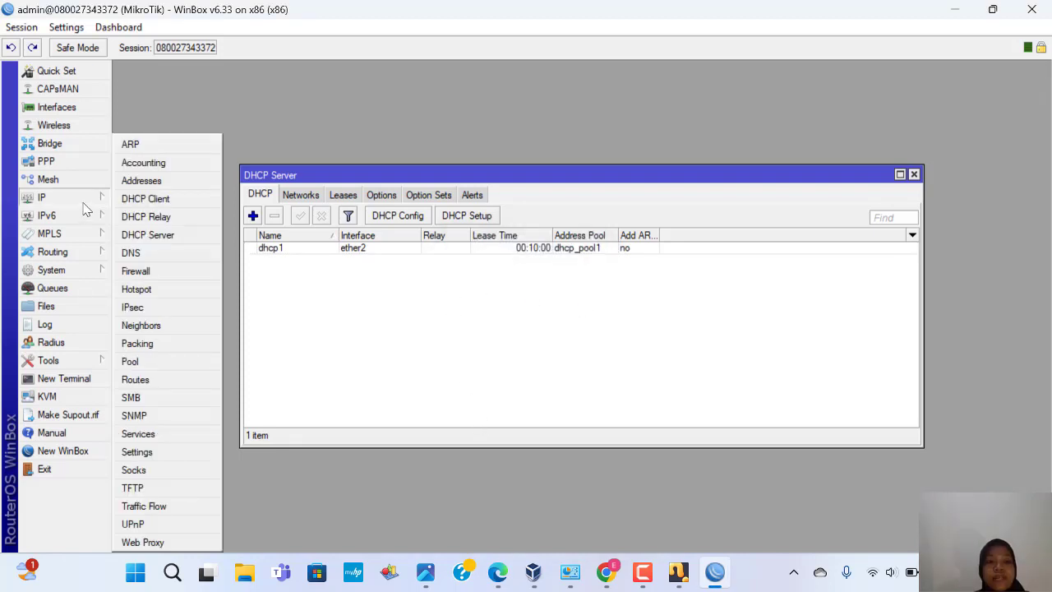
{"action": "left_click", "coordinate": [170, 288]}
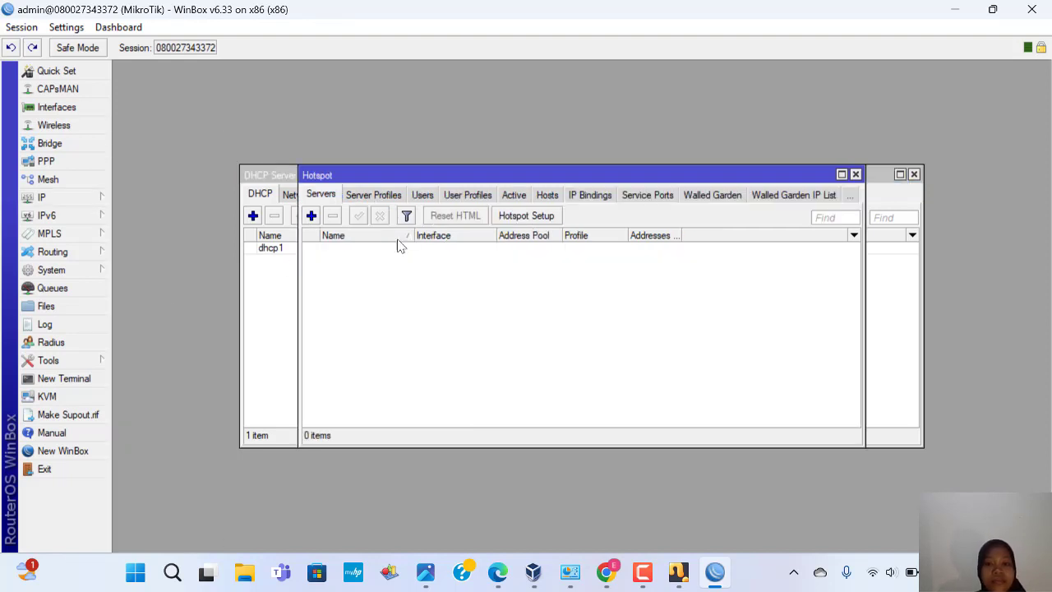
{"action": "left_click", "coordinate": [527, 217]}
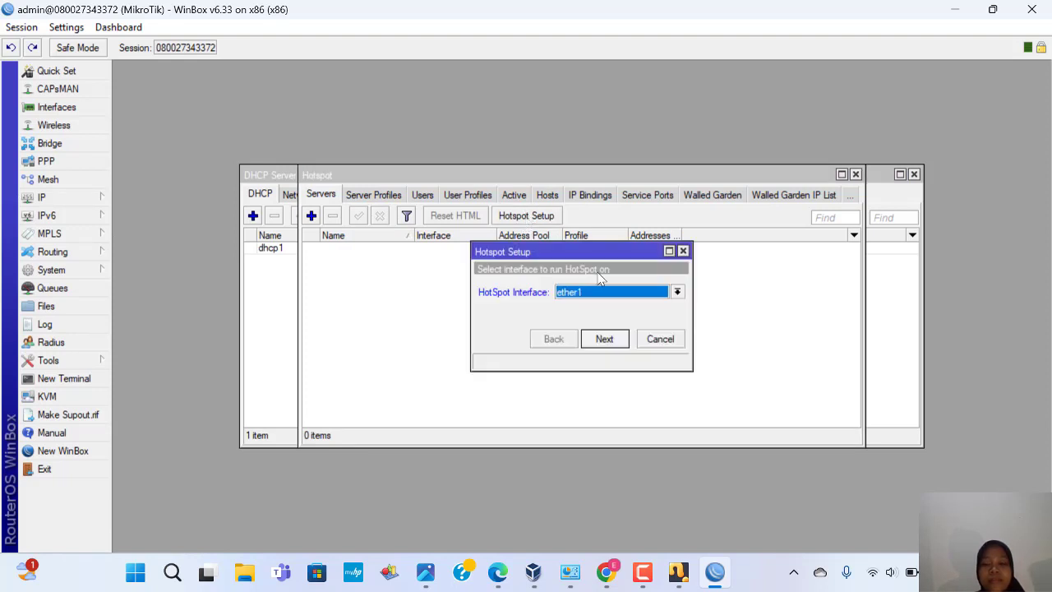
{"action": "left_click", "coordinate": [678, 293]}
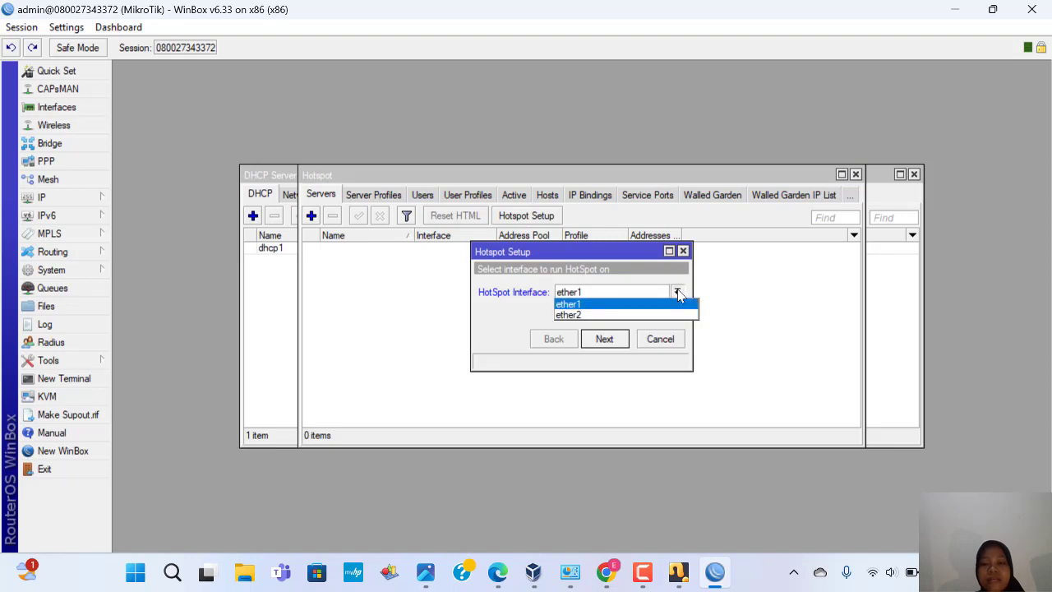
{"action": "left_click", "coordinate": [624, 315]}
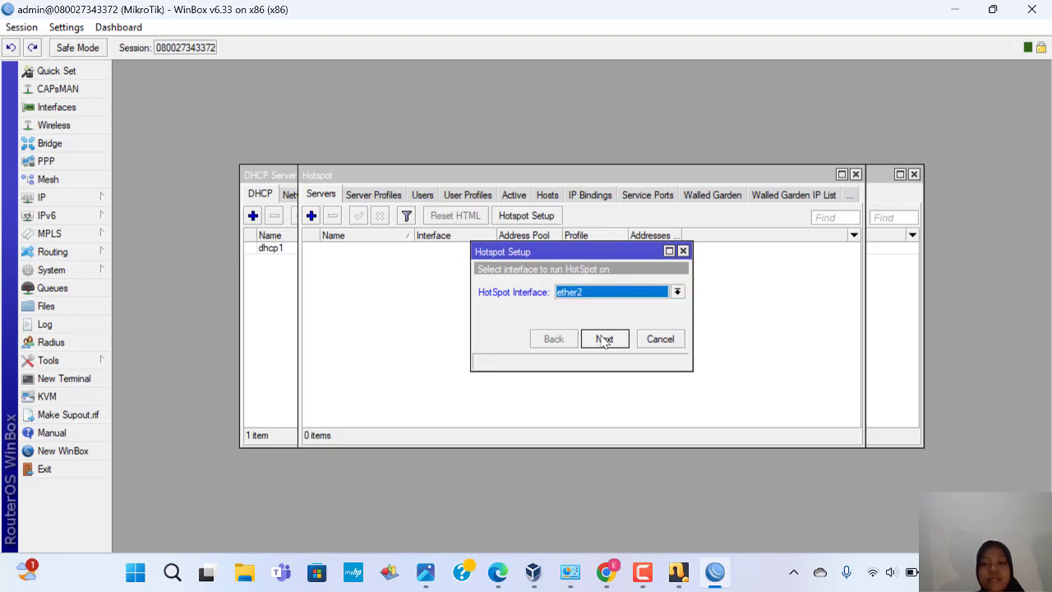
{"action": "left_click", "coordinate": [604, 340]}
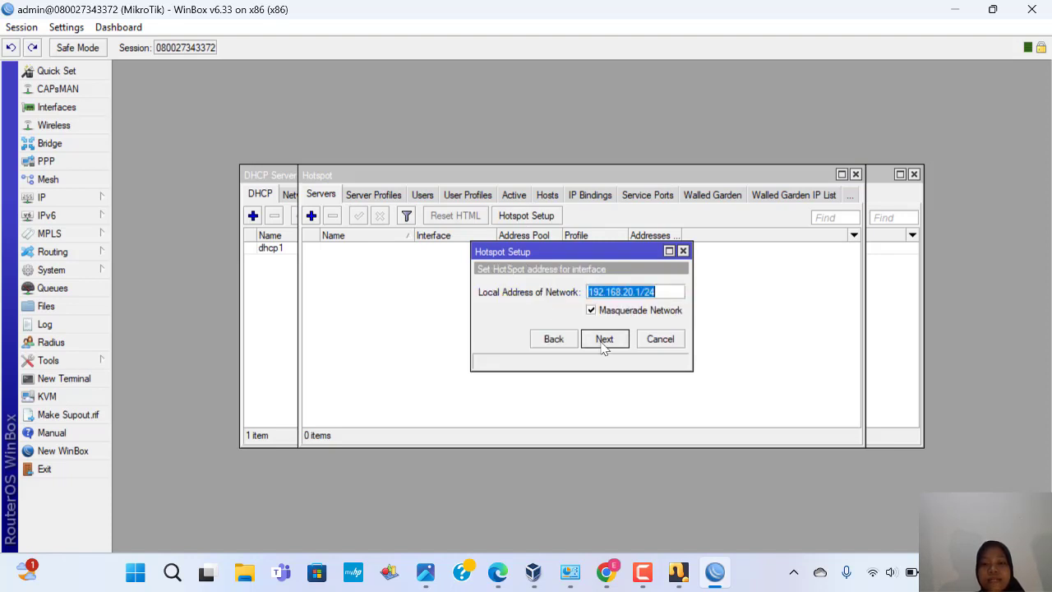
Step: Accept network 192.168.20.1/24, the default pool, no SSL certificate and default SMTP
{"action": "left_click", "coordinate": [604, 340]}
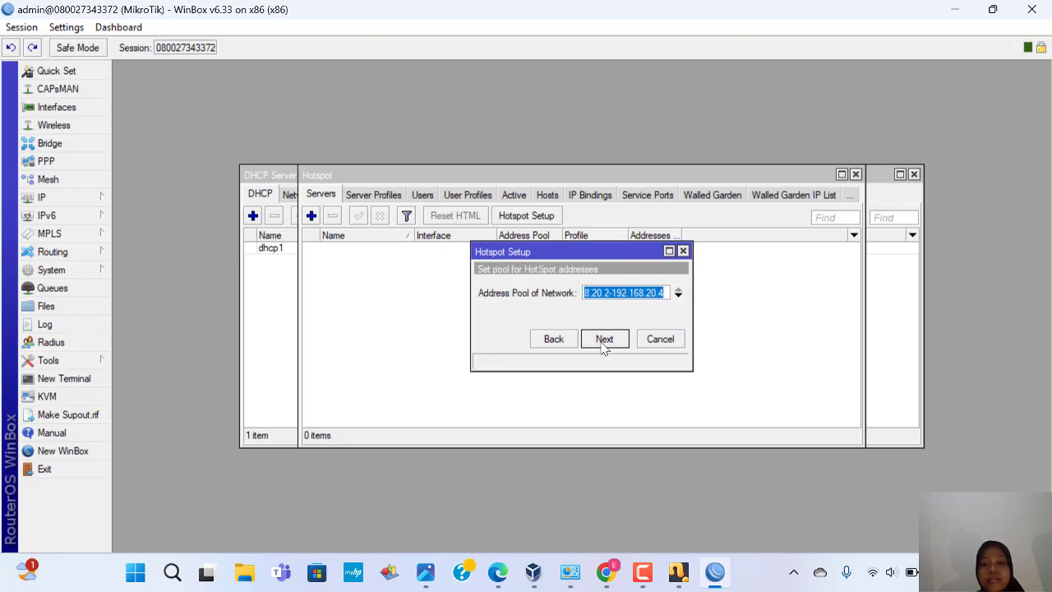
{"action": "left_click", "coordinate": [605, 339]}
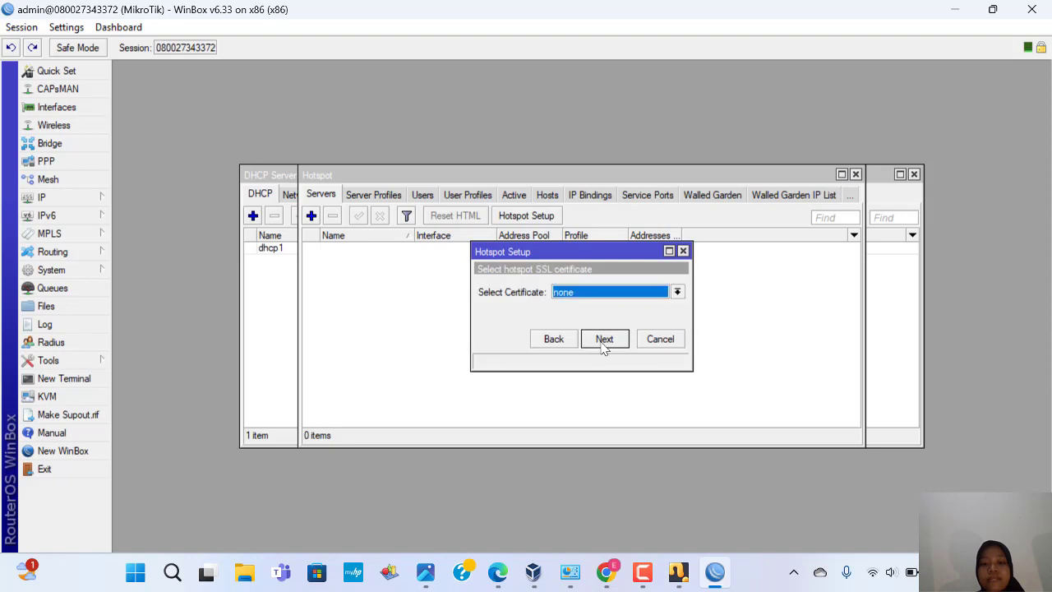
{"action": "left_click", "coordinate": [605, 340]}
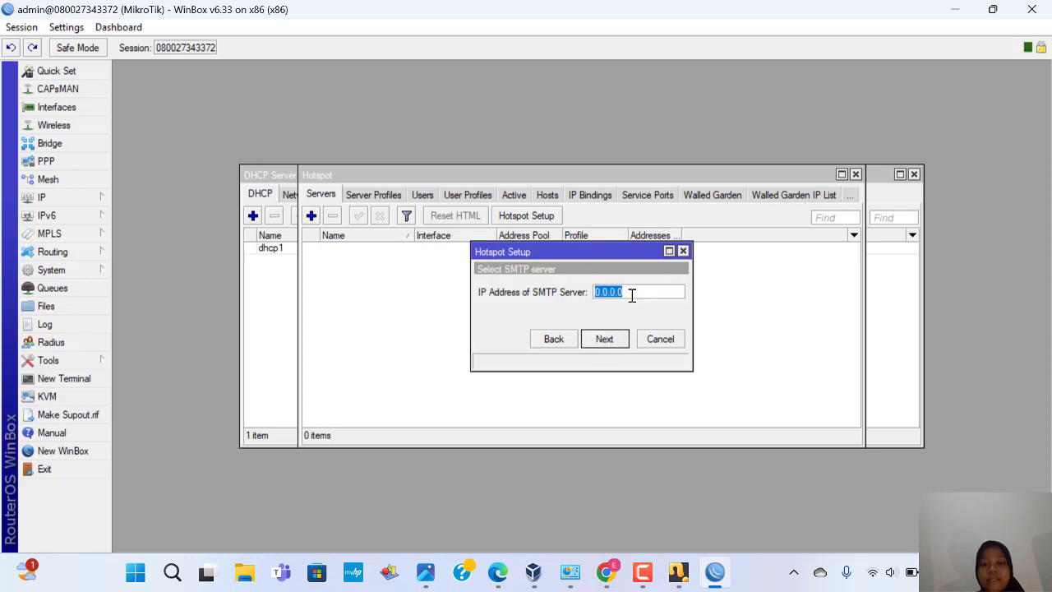
{"action": "left_click", "coordinate": [606, 339]}
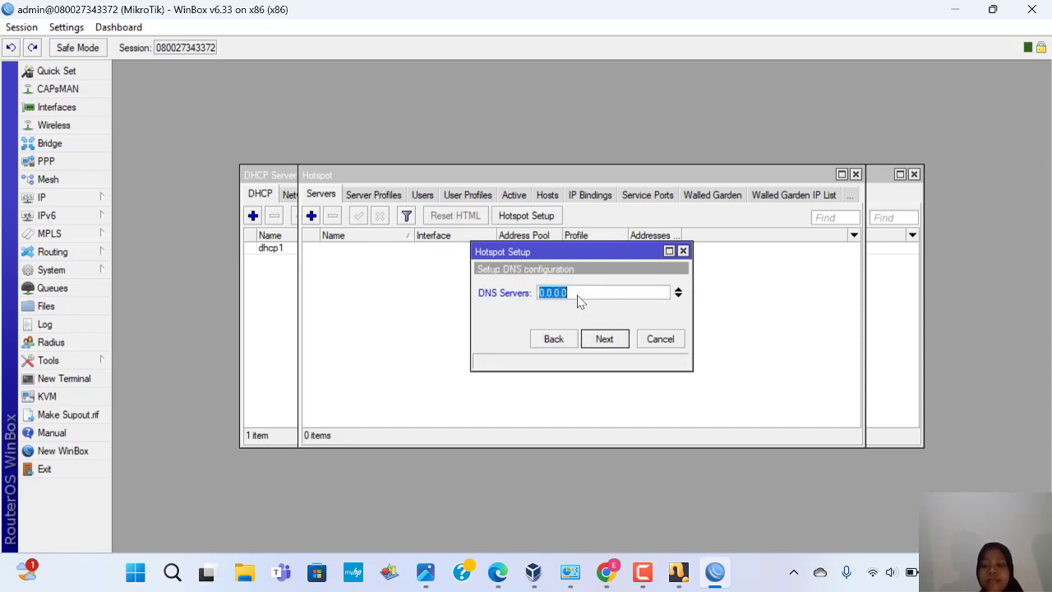
Step: Enter hotspot DNS servers 192.168.20.1 and 8.8.8.8 and continue
{"action": "key", "text": "BackSpace"}
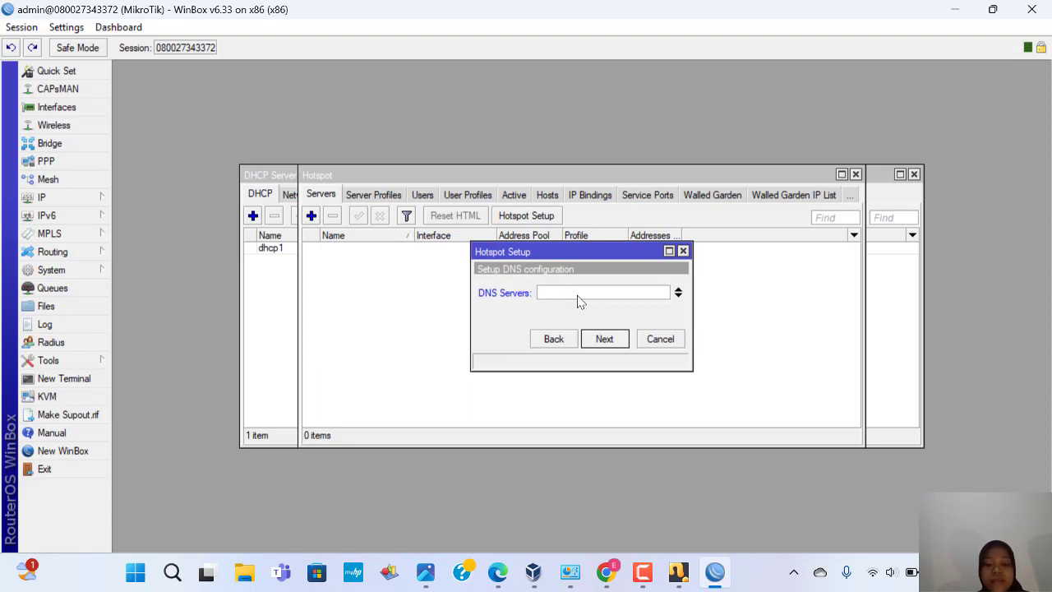
{"action": "type", "text": "19"}
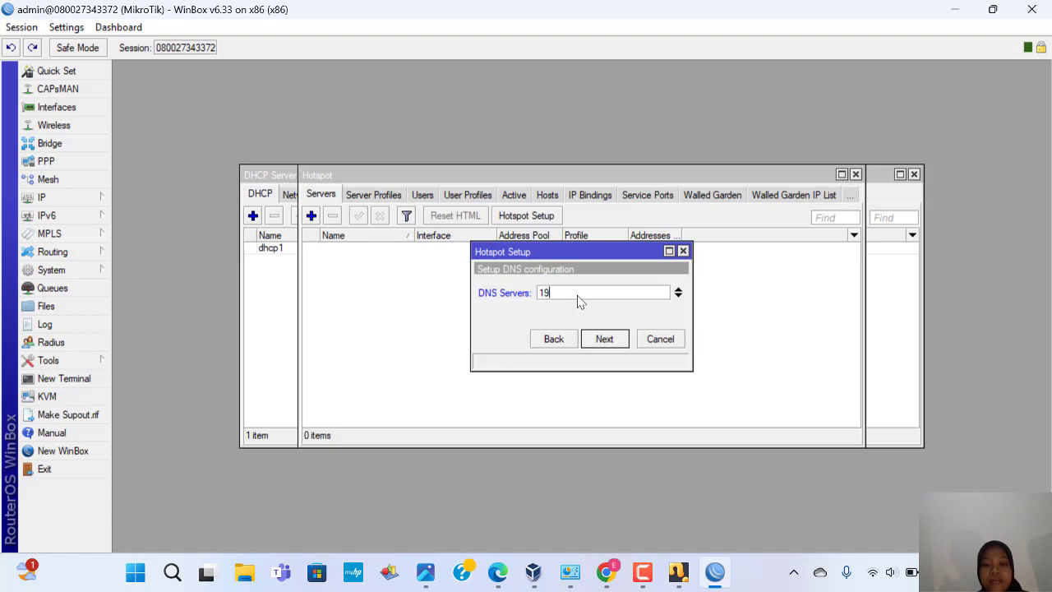
{"action": "type", "text": "2.168"}
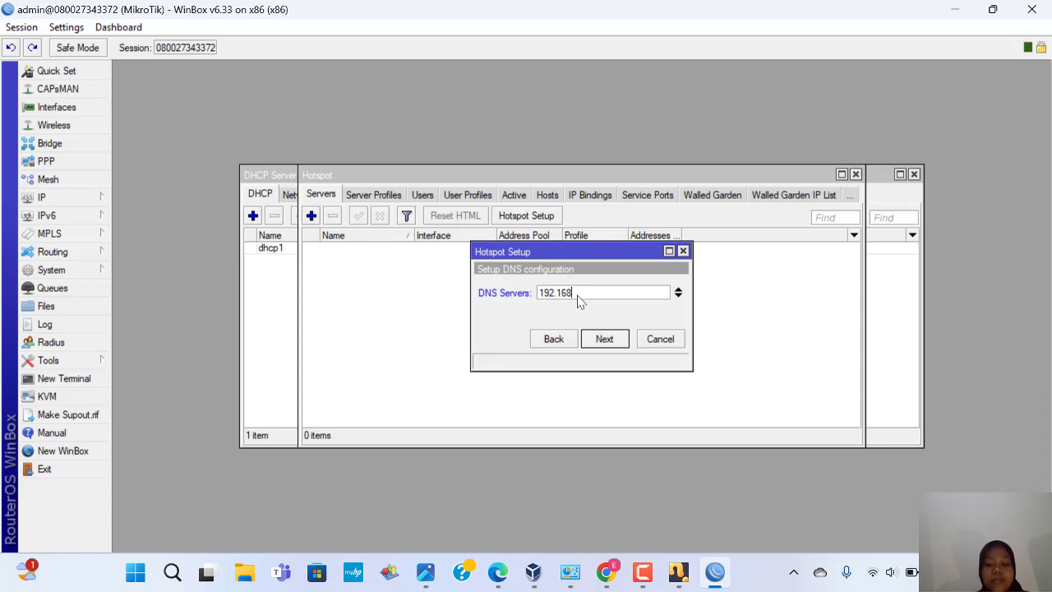
{"action": "type", "text": ".20"}
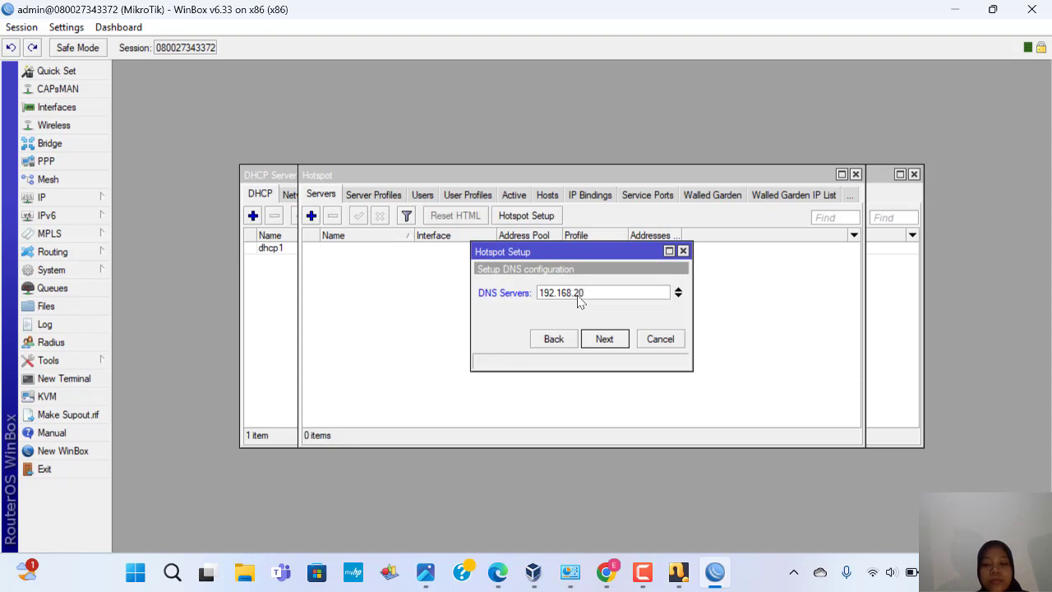
{"action": "type", "text": ".1"}
{"action": "left_click", "coordinate": [678, 296]}
{"action": "key", "text": "BackSpace"}
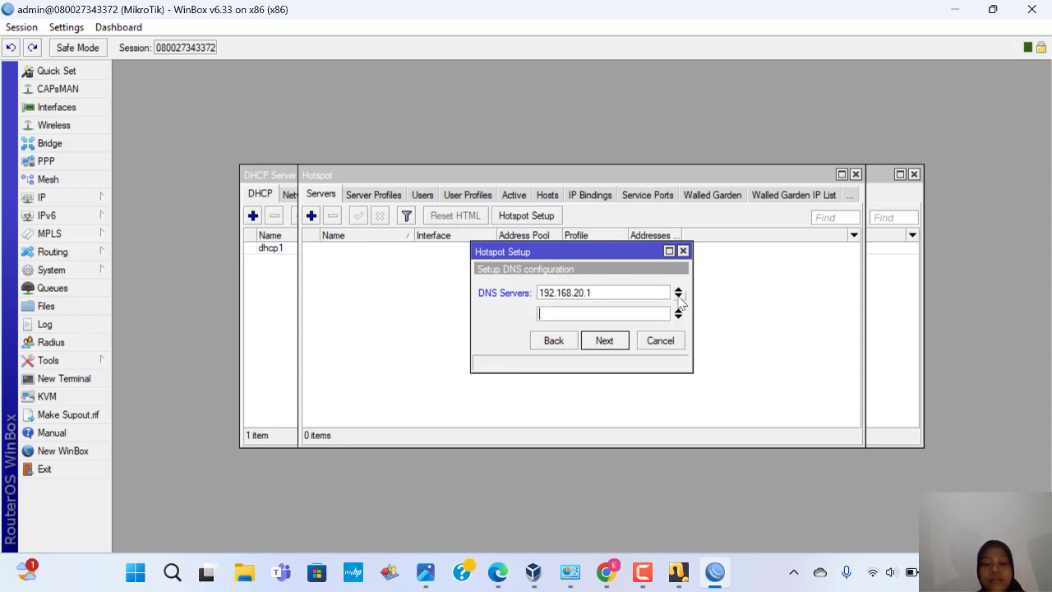
{"action": "type", "text": "8.8.8.8"}
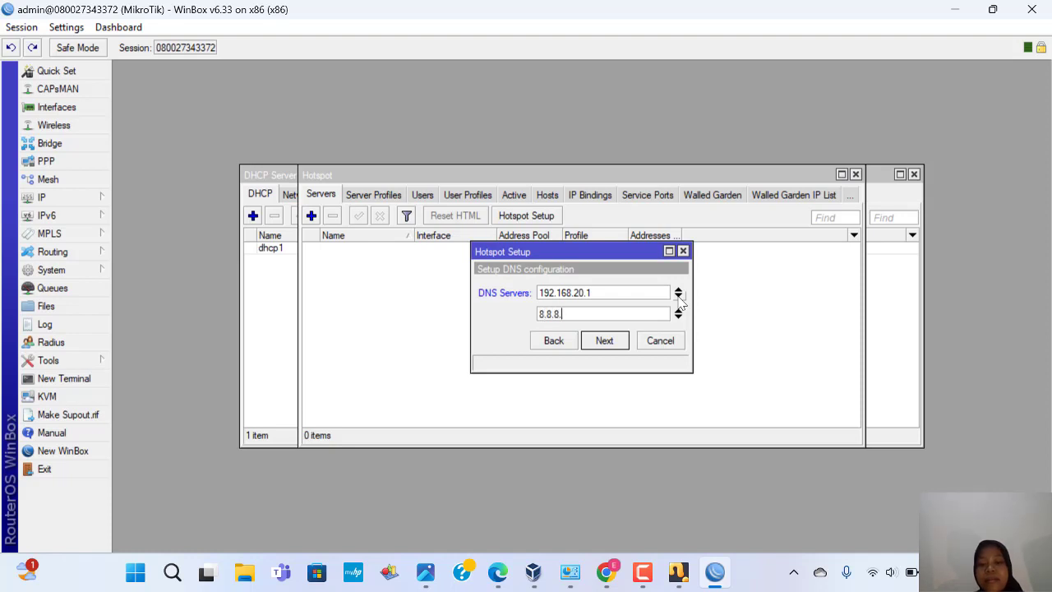
{"action": "left_click", "coordinate": [601, 343]}
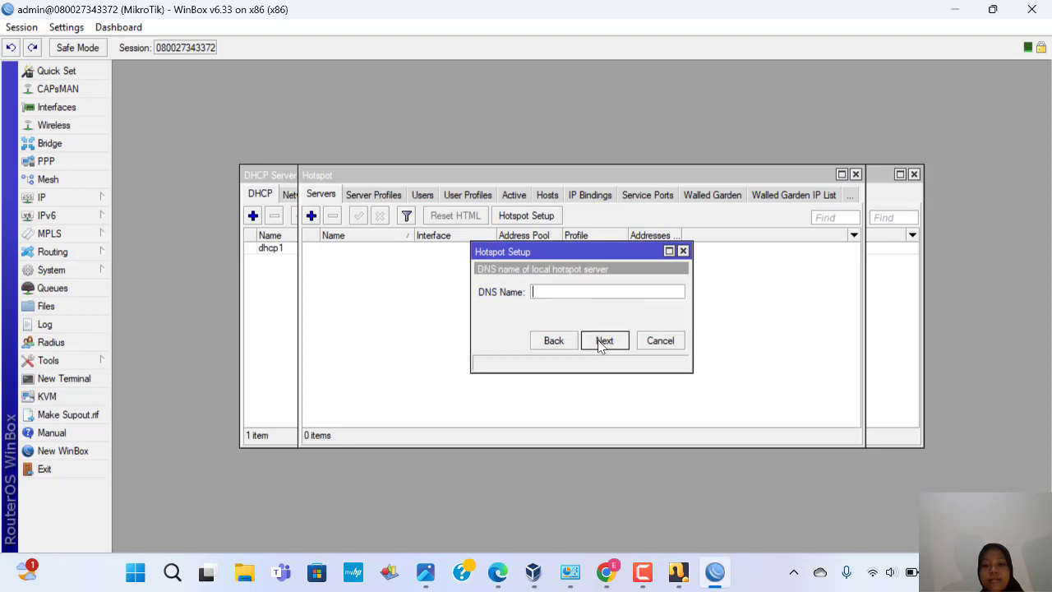
Step: Name the hotspot server's DNS name dewi.id
{"action": "left_click", "coordinate": [559, 291]}
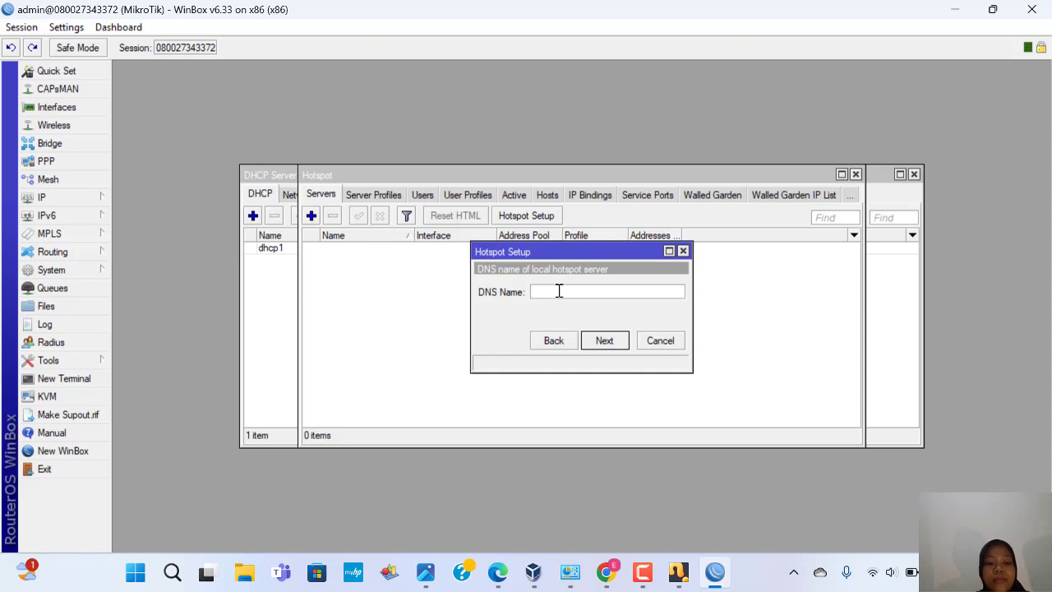
{"action": "type", "text": "dewi"}
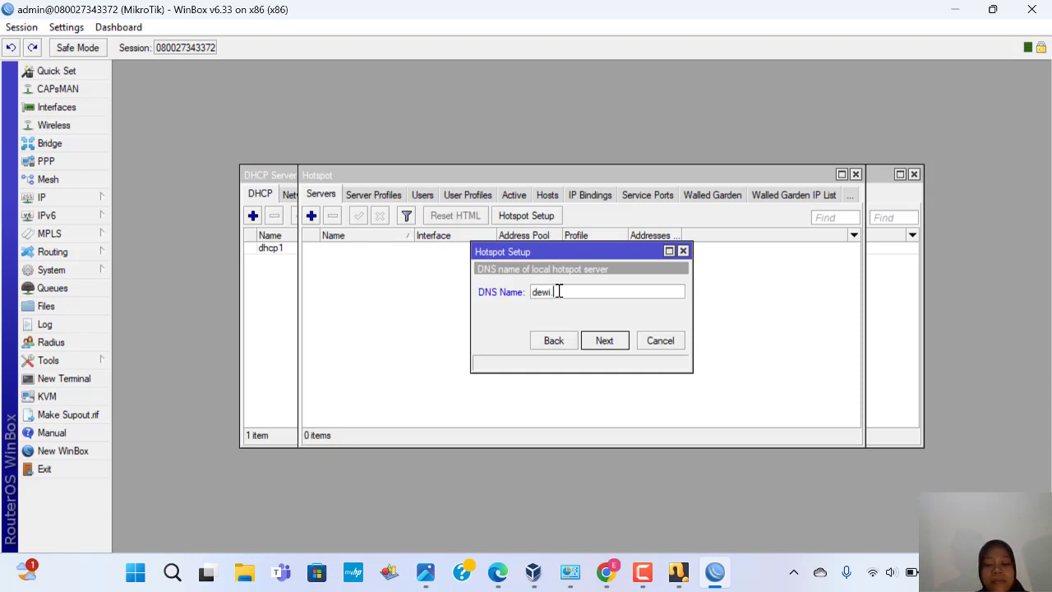
{"action": "type", "text": ".id"}
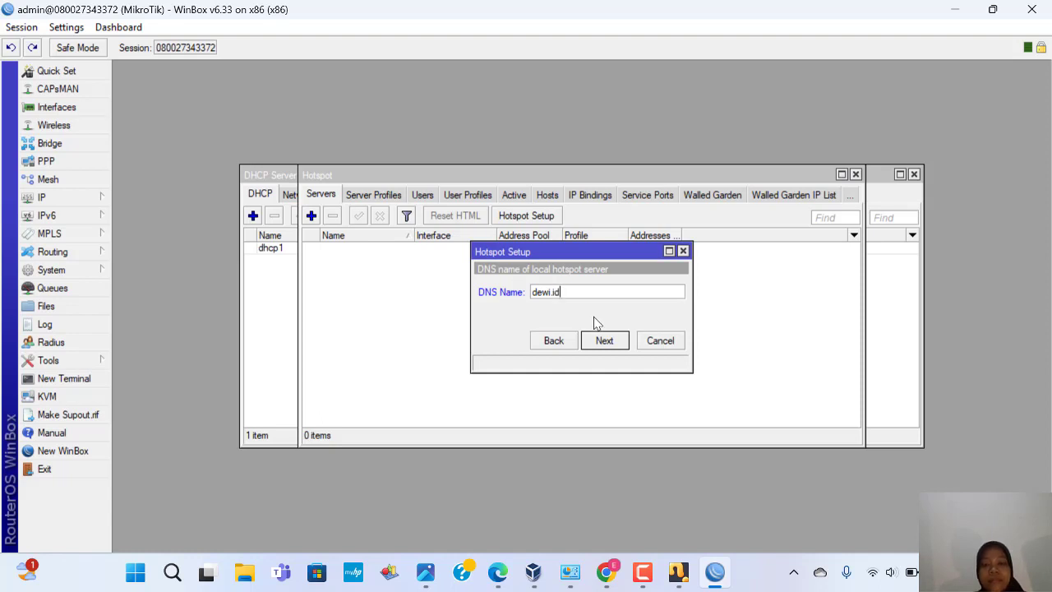
{"action": "left_click", "coordinate": [605, 340]}
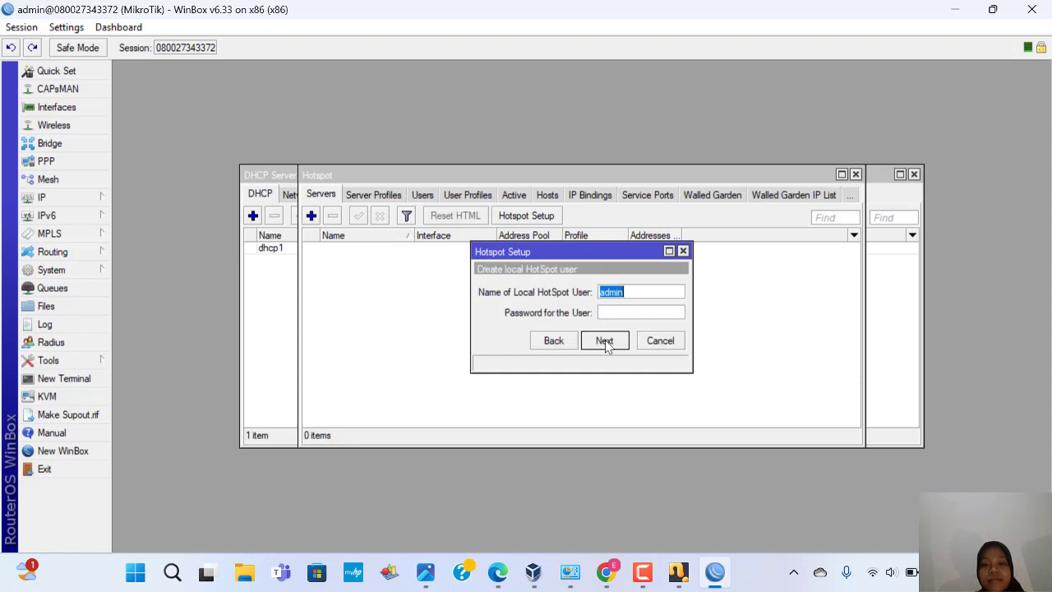
Step: Create the local hotspot user with its login name and password, and close the completion message
{"action": "left_click", "coordinate": [631, 293]}
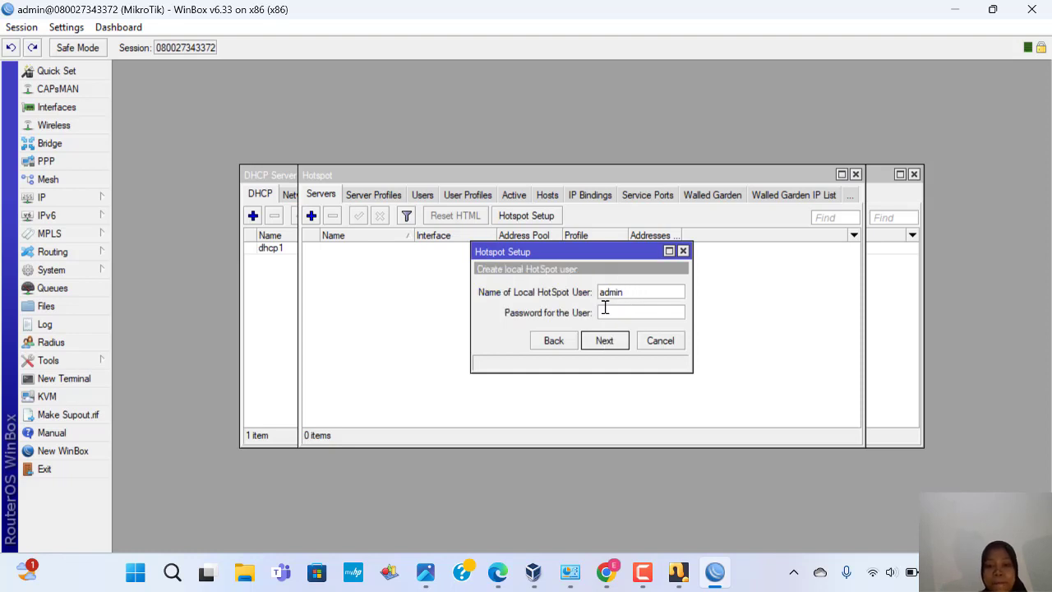
{"action": "left_click", "coordinate": [610, 313]}
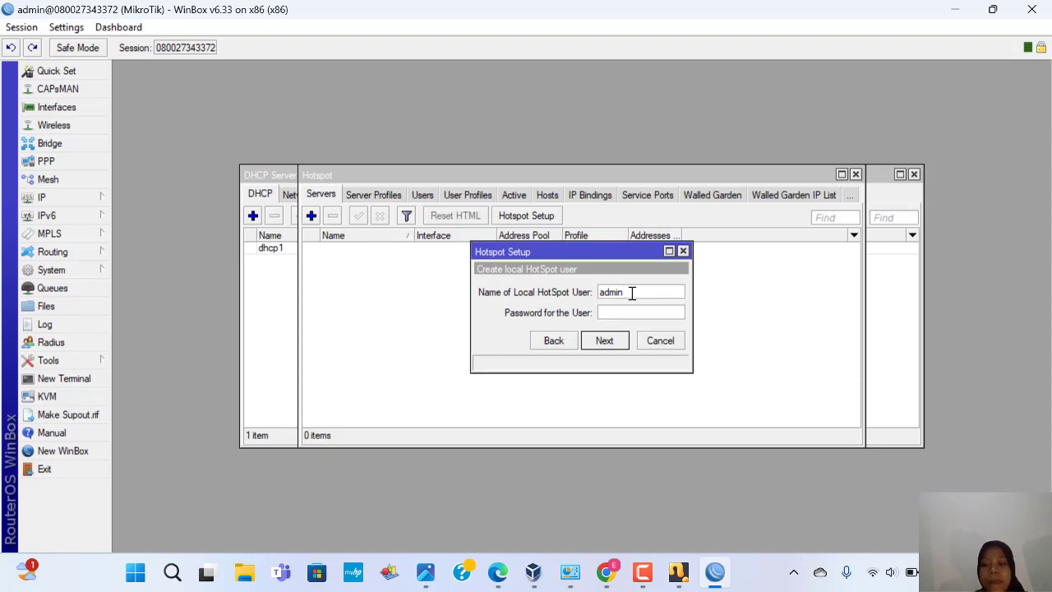
{"action": "key", "text": "BackSpace"}
{"action": "key", "text": "BackSpace"}
{"action": "key", "text": "BackSpace"}
{"action": "key", "text": "BackSpace"}
{"action": "key", "text": "BackSpace"}
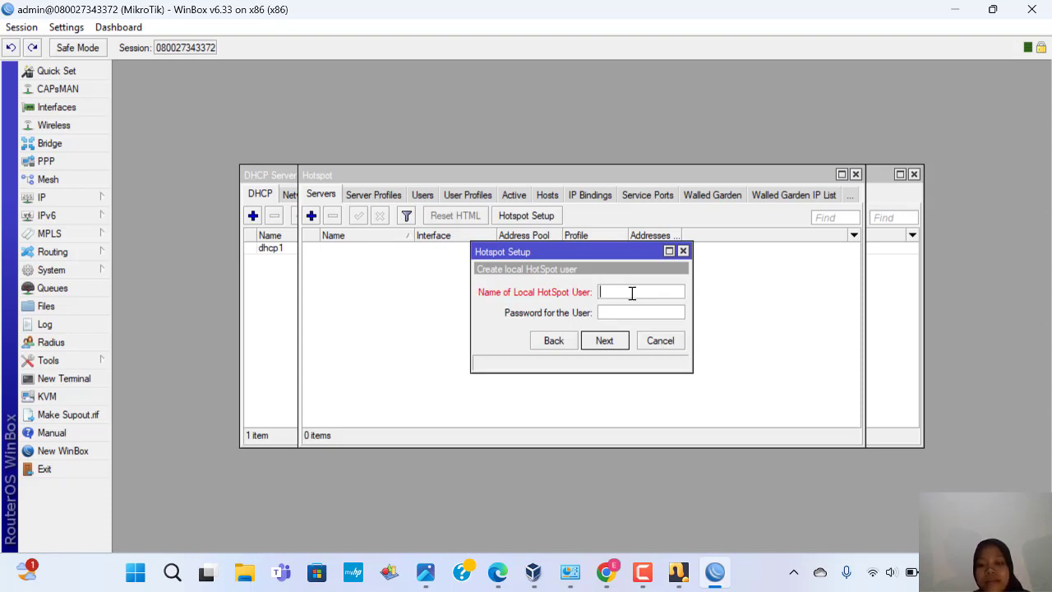
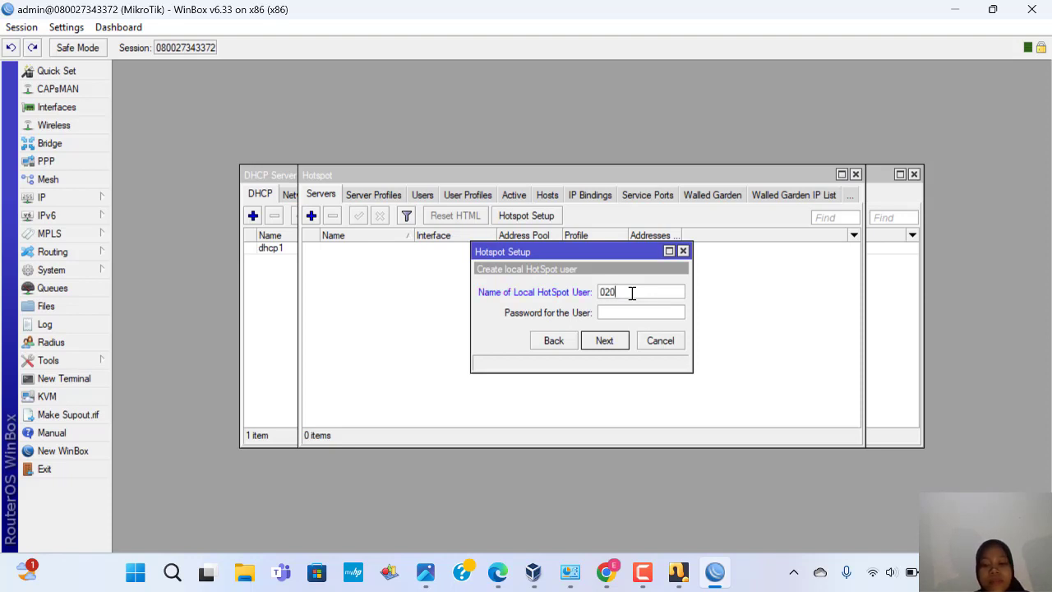
{"action": "left_click", "coordinate": [614, 313]}
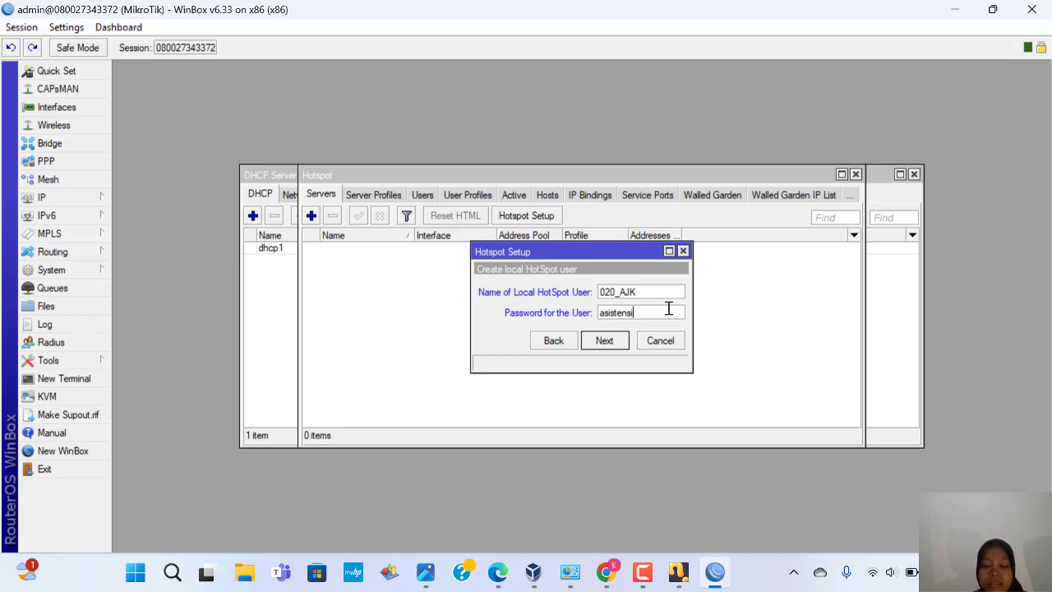
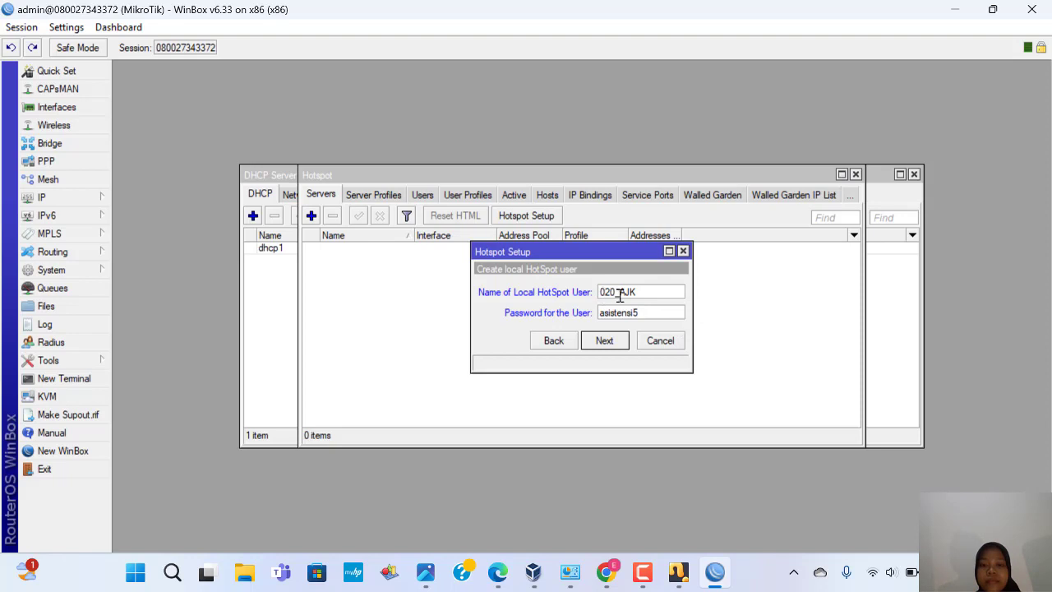
{"action": "left_click", "coordinate": [605, 341]}
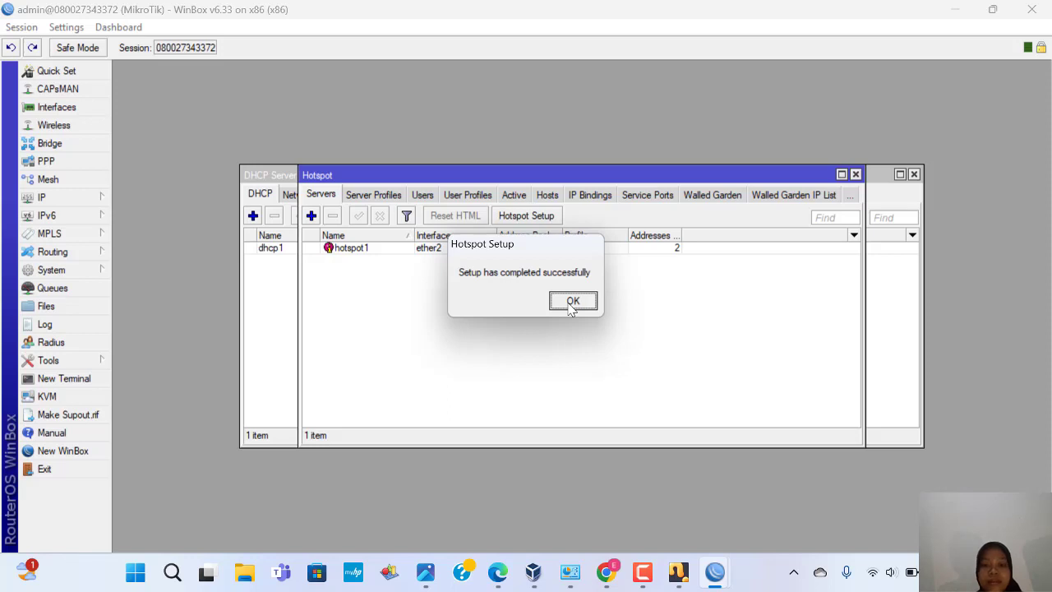
{"action": "left_click", "coordinate": [573, 302]}
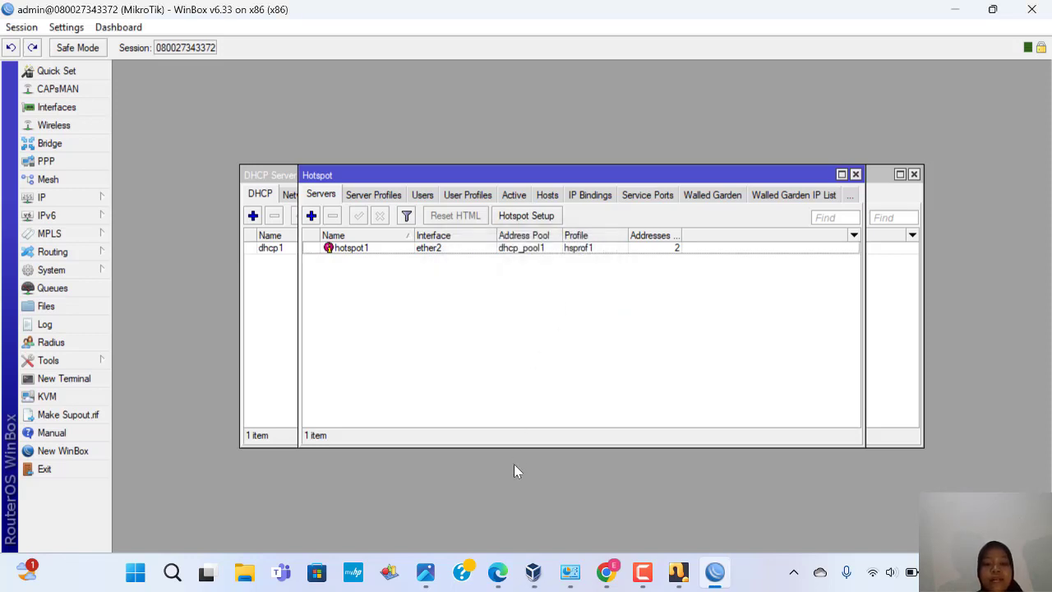
Step: Close the Ethernet 2 connection details and status windows
{"action": "mouse_move", "coordinate": [570, 572]}
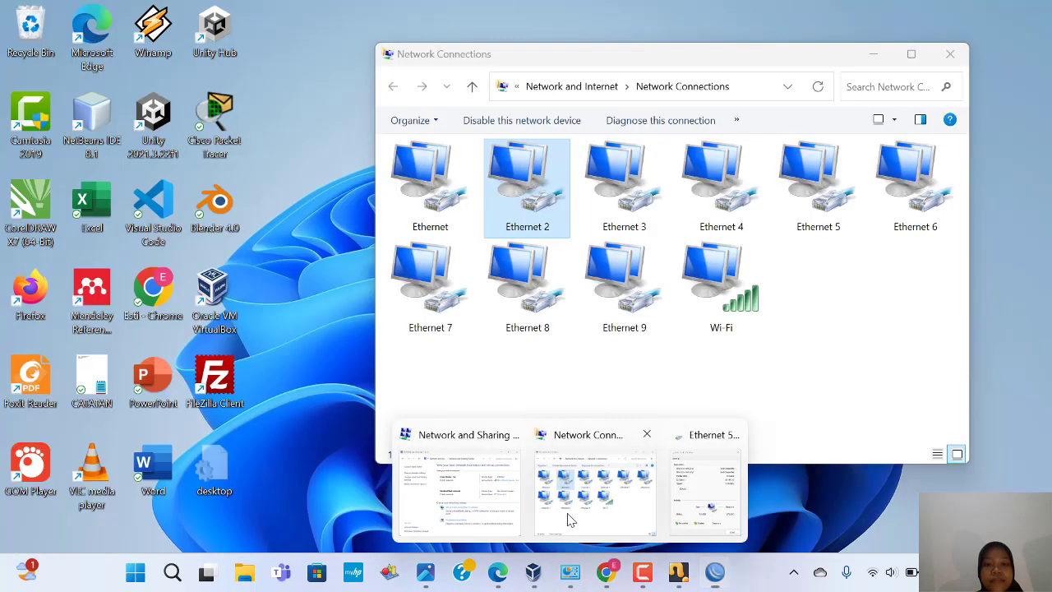
{"action": "left_click", "coordinate": [568, 514]}
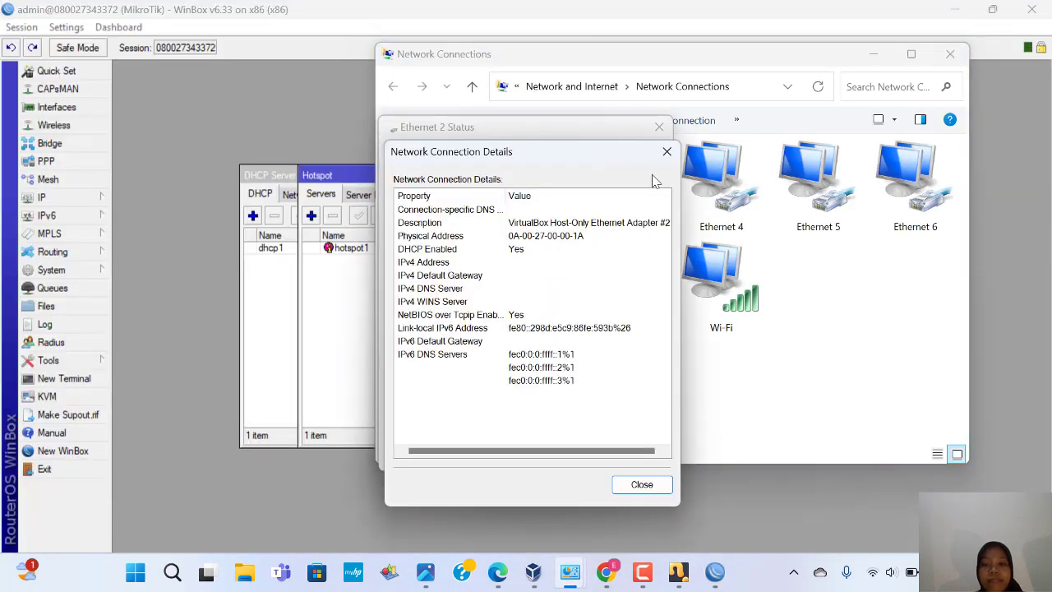
{"action": "left_click", "coordinate": [667, 151]}
{"action": "left_click", "coordinate": [659, 128]}
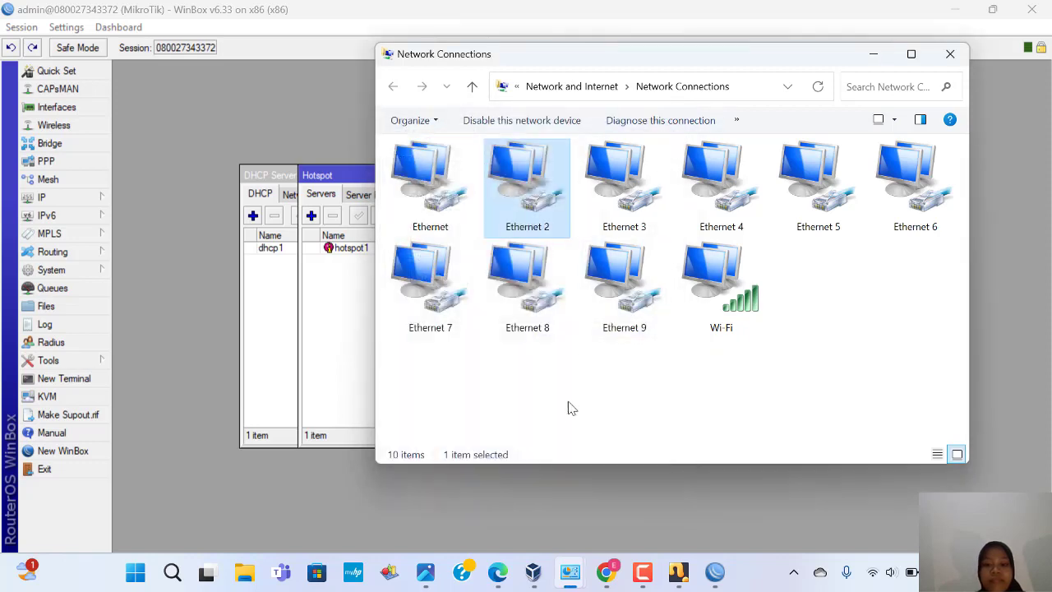
Step: Open the Mikrotik_hostpots network settings to check Adapter 2 uses Host-Only Ethernet Adapter #3
{"action": "mouse_move", "coordinate": [533, 572]}
{"action": "left_click", "coordinate": [525, 543]}
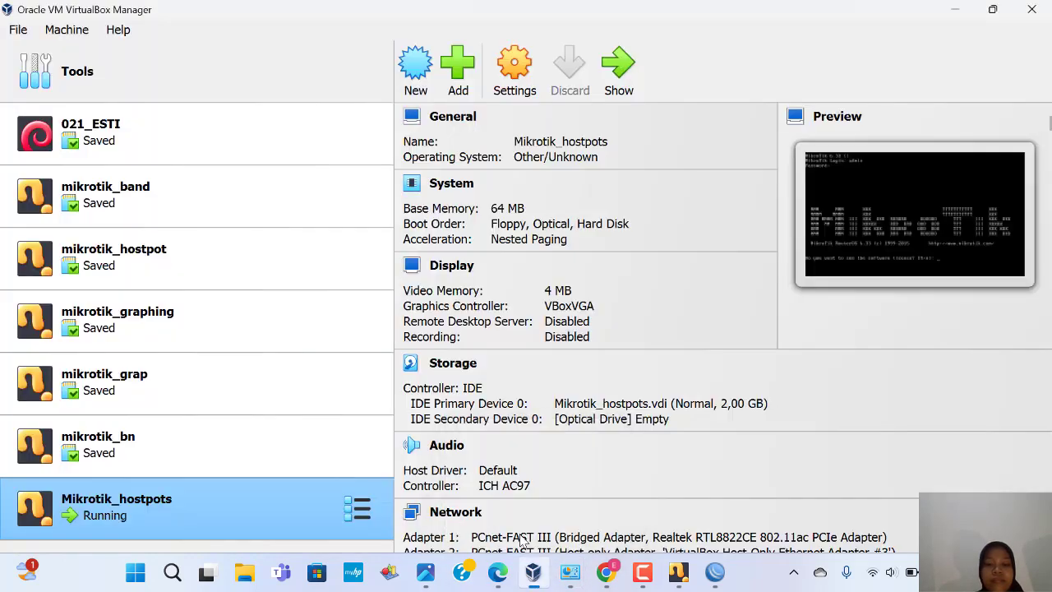
{"action": "right_click", "coordinate": [290, 513]}
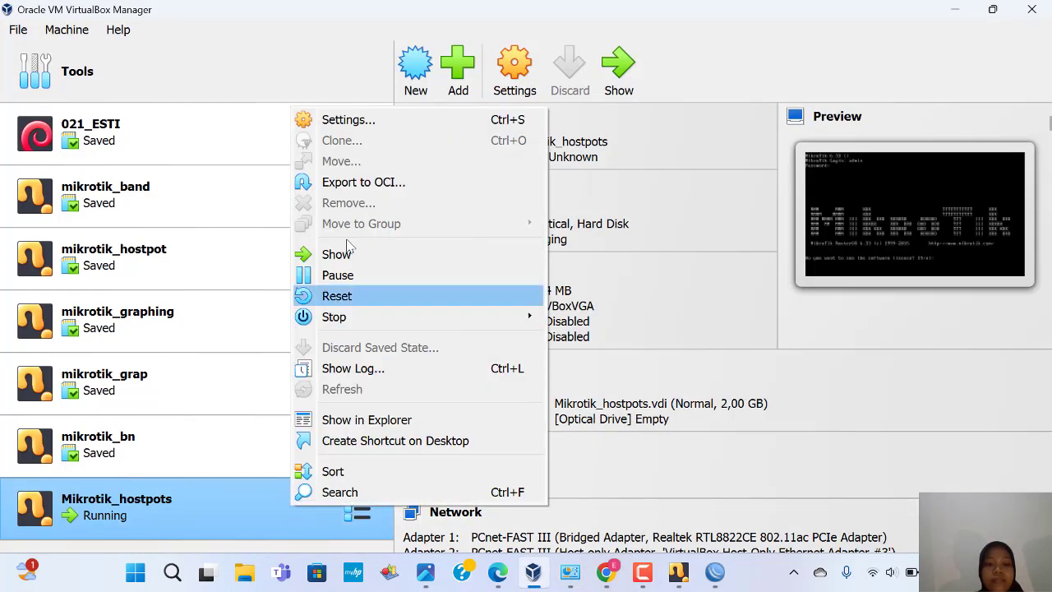
{"action": "left_click", "coordinate": [324, 122]}
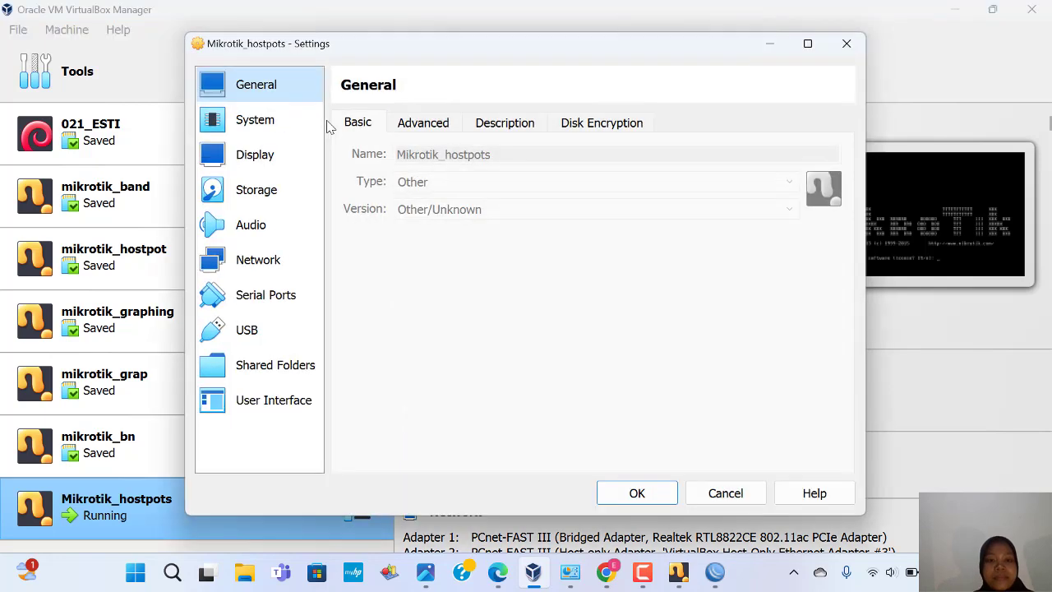
{"action": "left_click", "coordinate": [281, 259]}
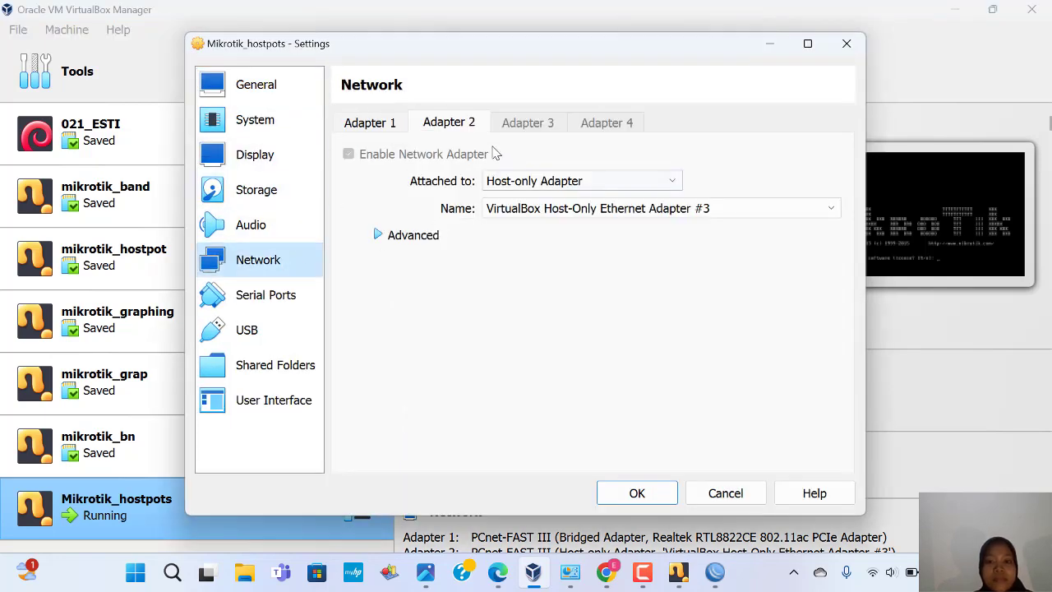
Step: Show Ethernet 3's status details, confirming 192.168.20.4 was received from 192.168.20.1
{"action": "mouse_move", "coordinate": [570, 572]}
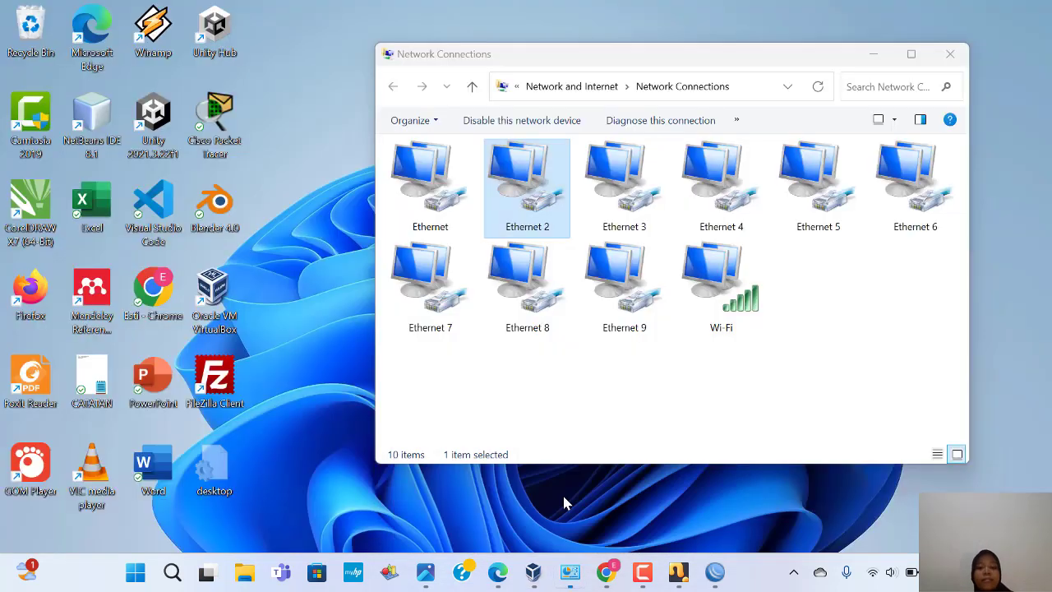
{"action": "left_click", "coordinate": [563, 496]}
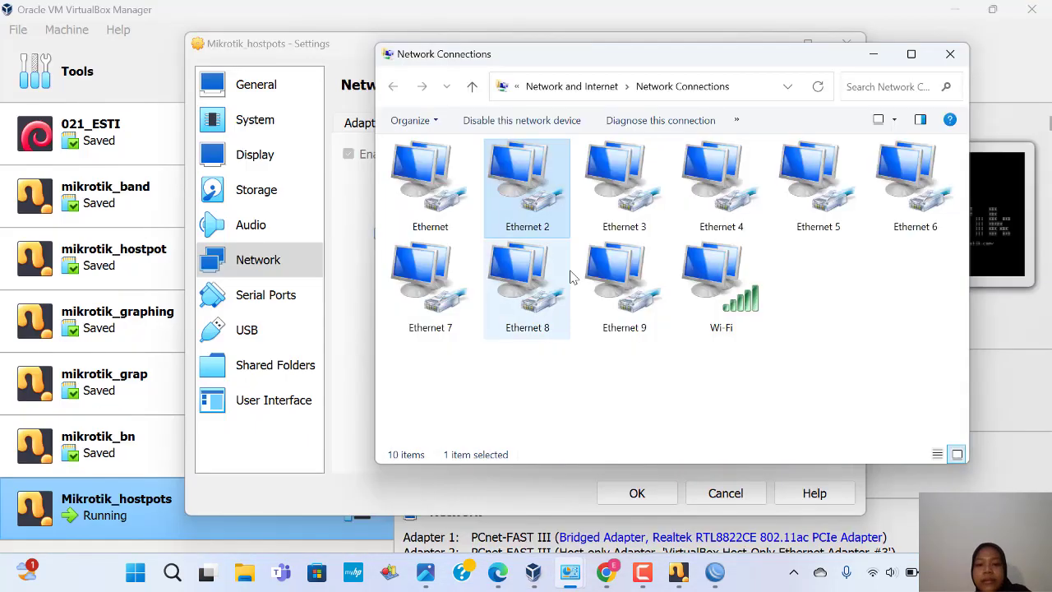
{"action": "left_click", "coordinate": [605, 201]}
{"action": "right_click", "coordinate": [604, 201]}
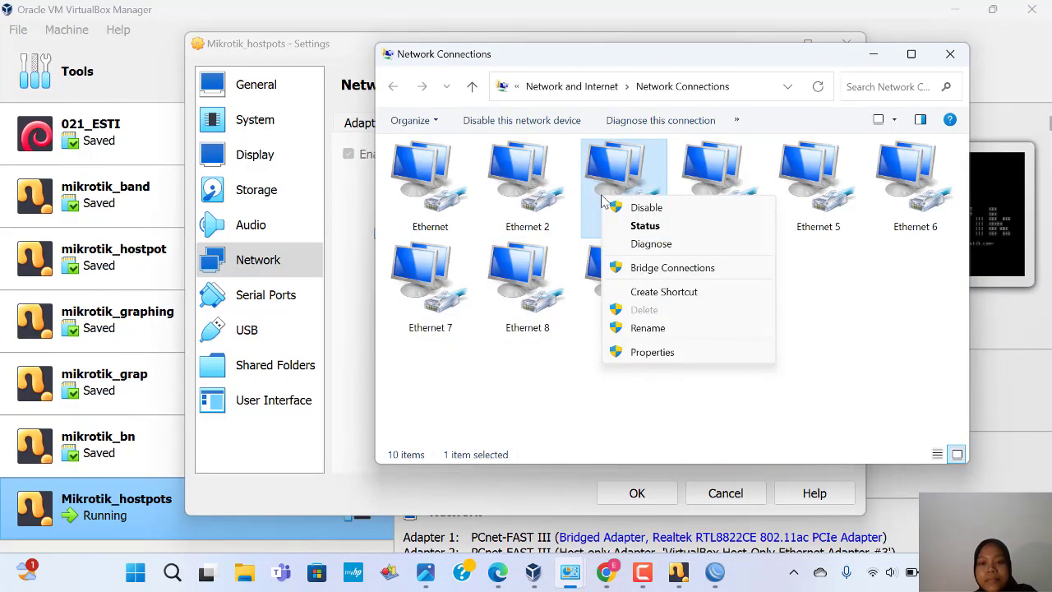
{"action": "left_click", "coordinate": [627, 227]}
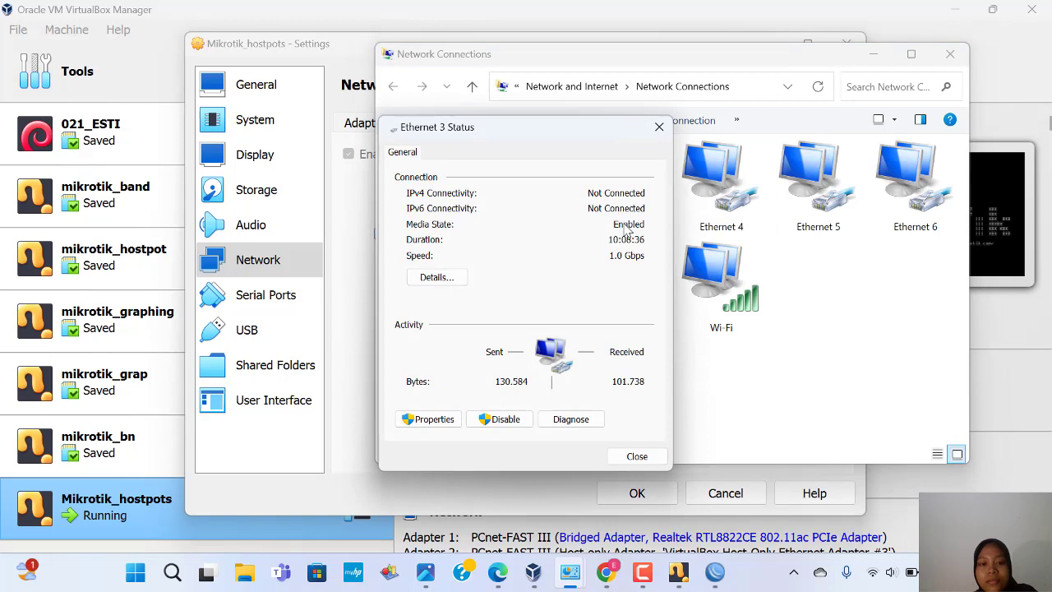
{"action": "left_click", "coordinate": [437, 277]}
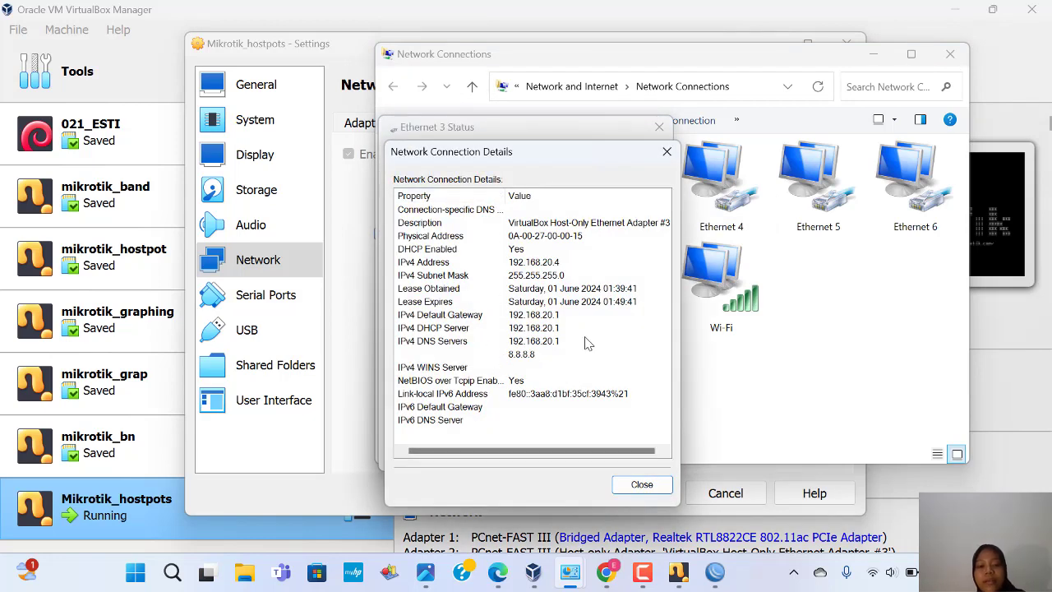
{"action": "mouse_move", "coordinate": [536, 567]}
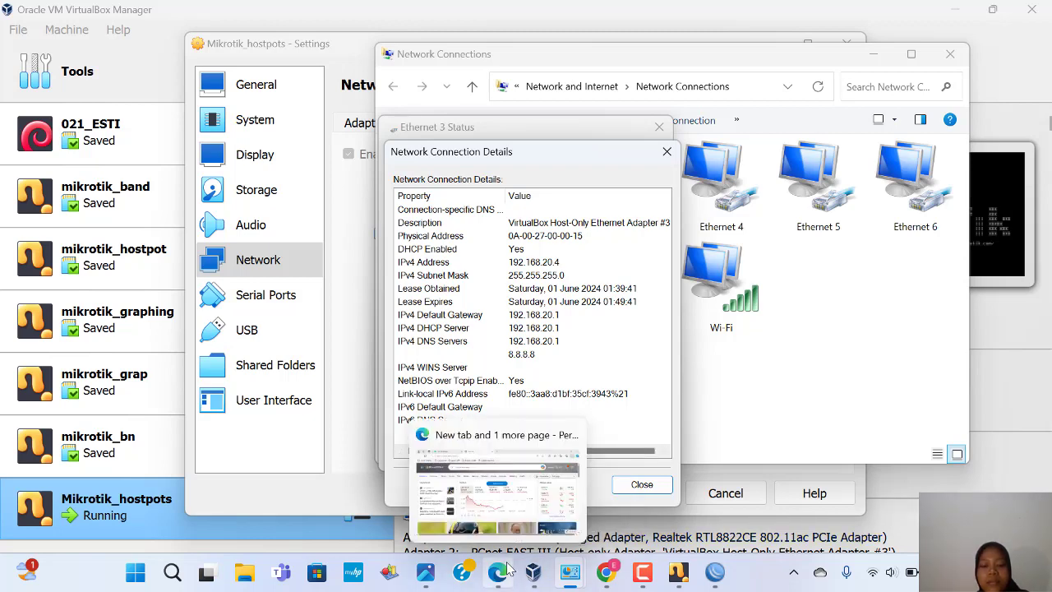
Step: In the Chrome new tab, go to blibli.com and land on the MikroTik hotspot login page
{"action": "mouse_move", "coordinate": [605, 568]}
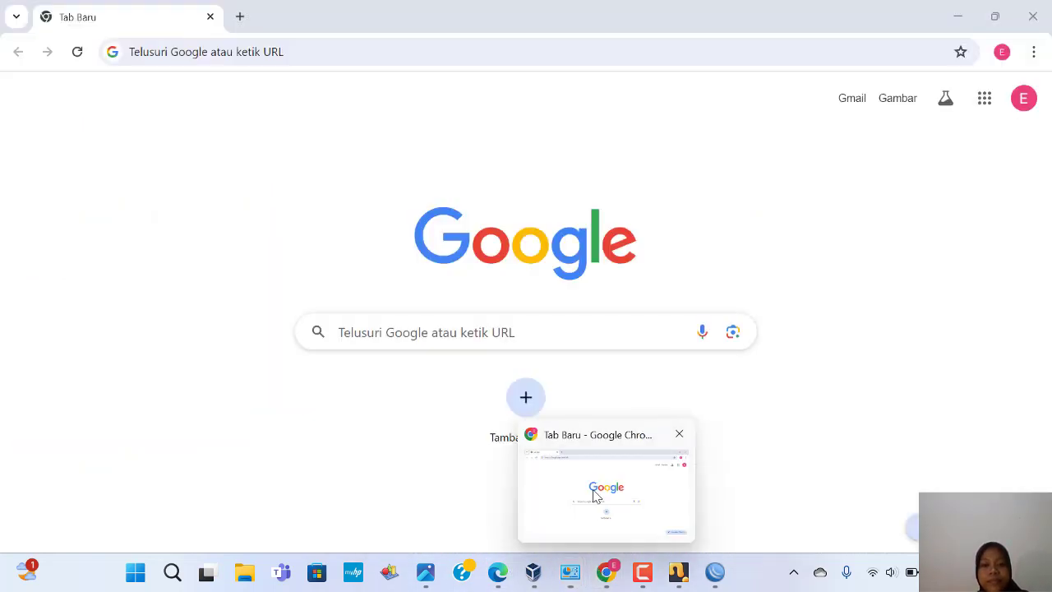
{"action": "left_click", "coordinate": [596, 493]}
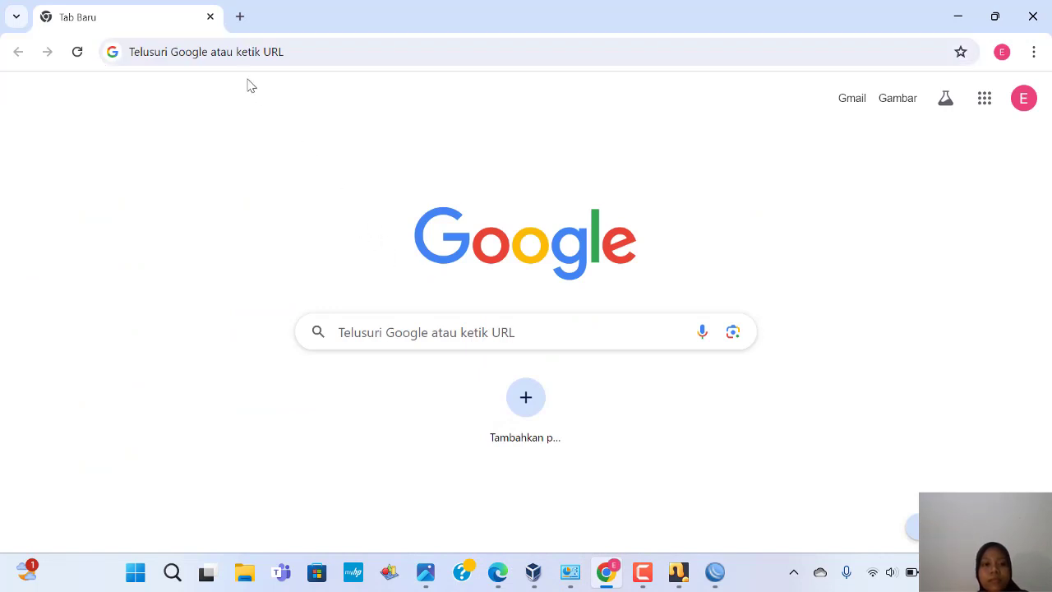
{"action": "left_click", "coordinate": [228, 53]}
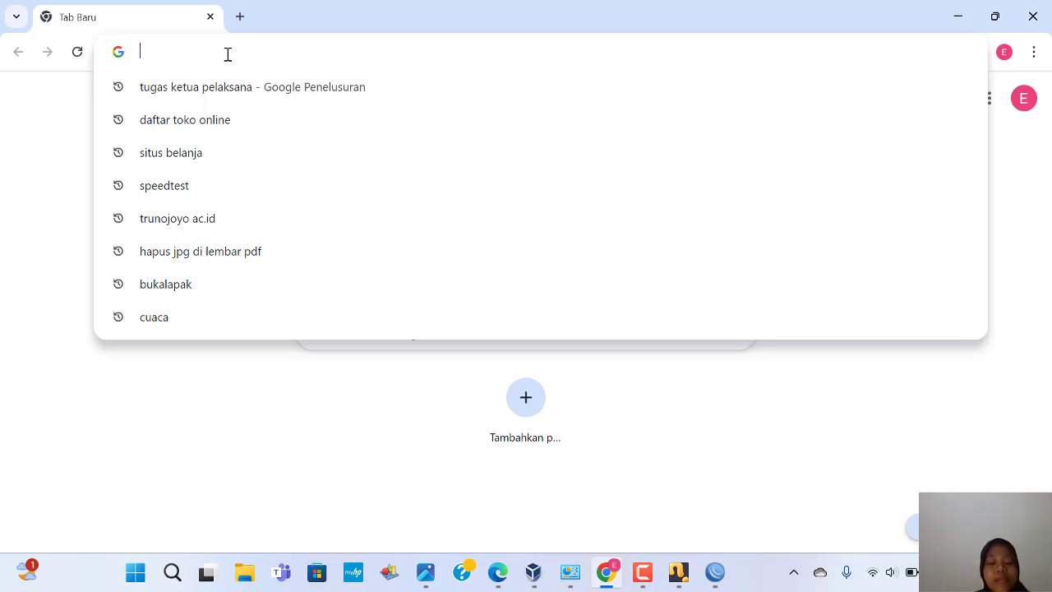
{"action": "type", "text": "blibl"}
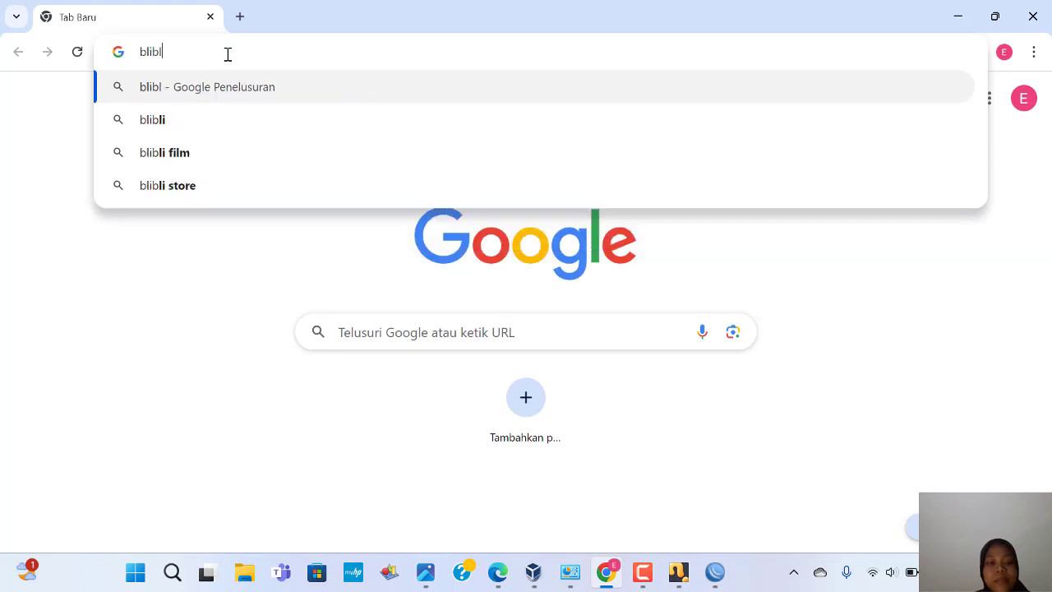
{"action": "type", "text": "i."}
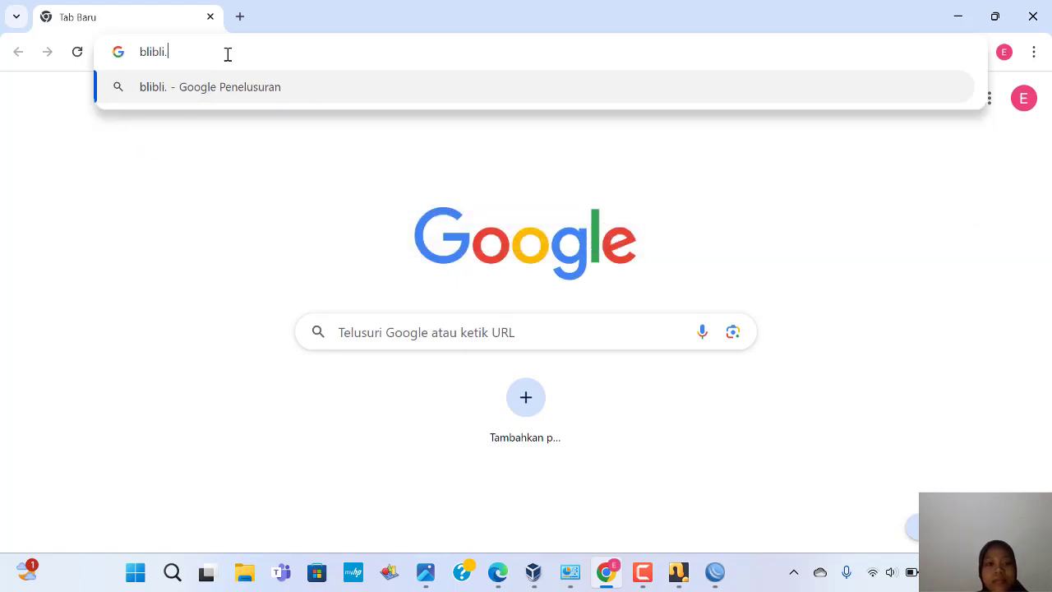
{"action": "type", "text": "com"}
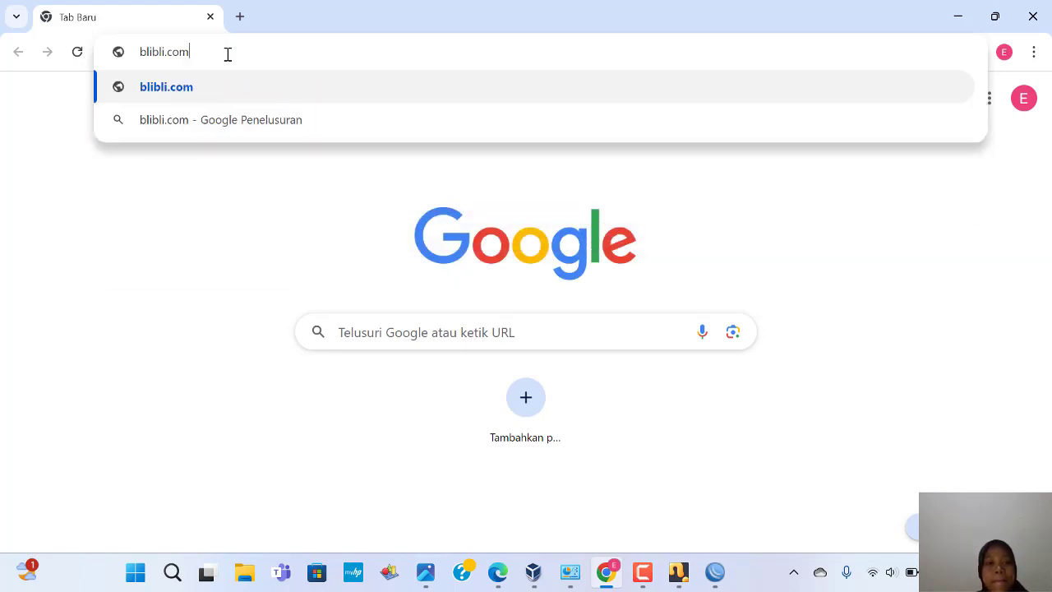
{"action": "key", "text": "Return"}
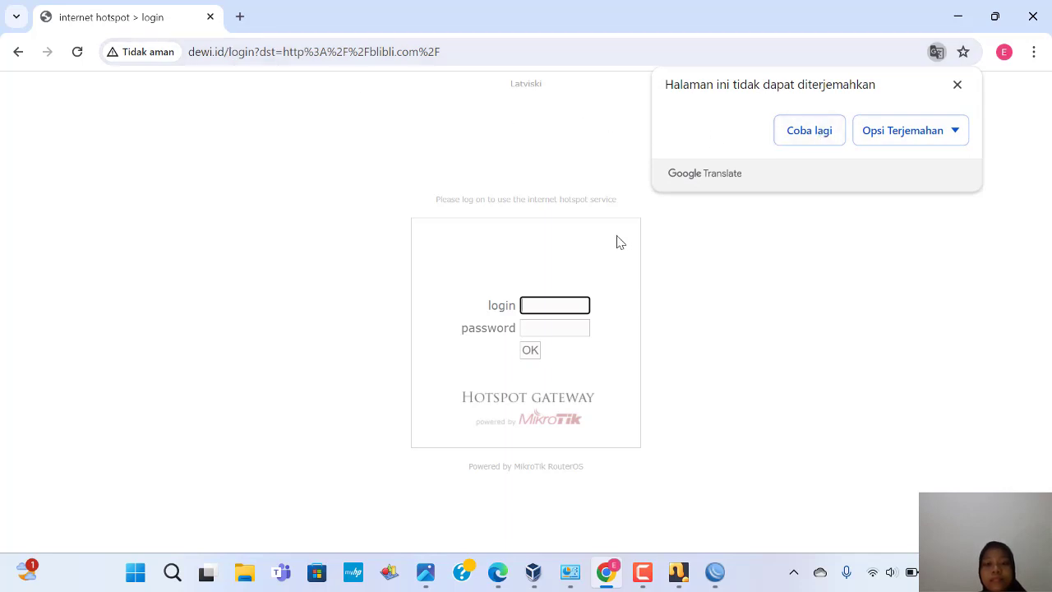
Step: Log in to the hotspot with the user's login name and password, then return to VirtualBox
{"action": "left_click", "coordinate": [958, 85]}
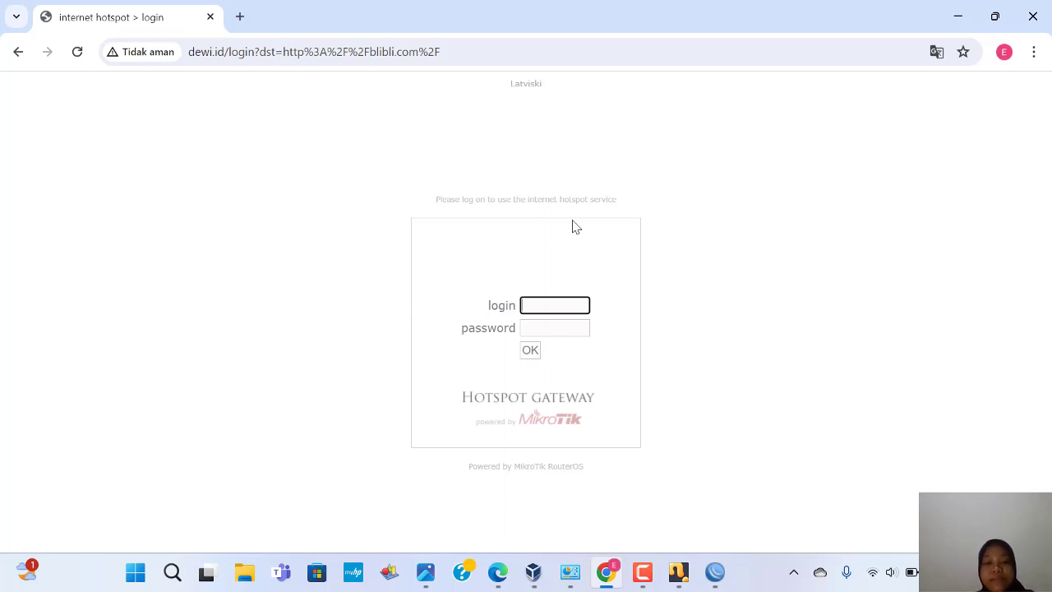
{"action": "left_click", "coordinate": [532, 305]}
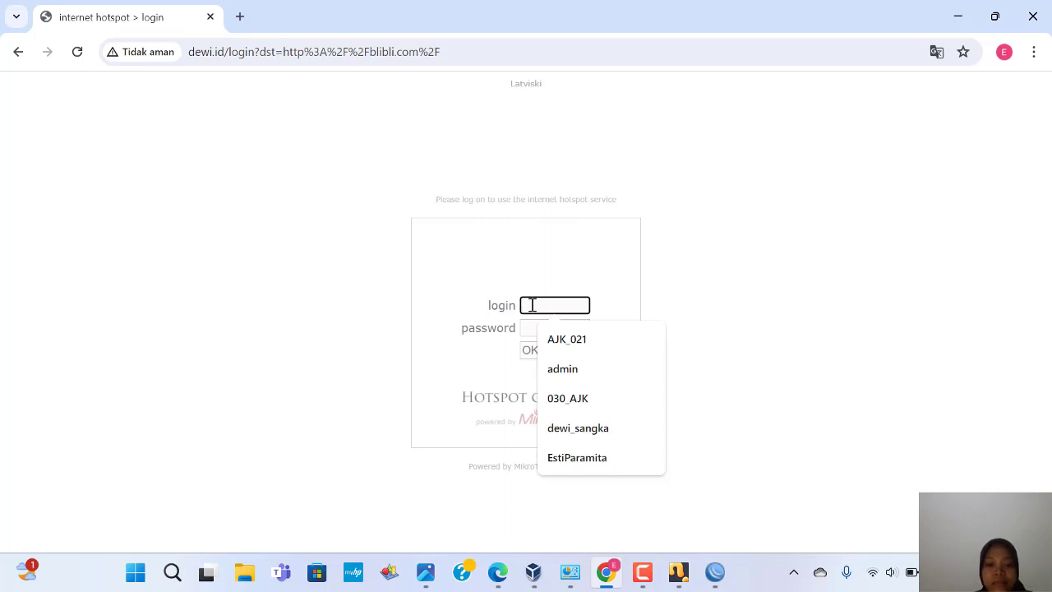
{"action": "type", "text": "02"}
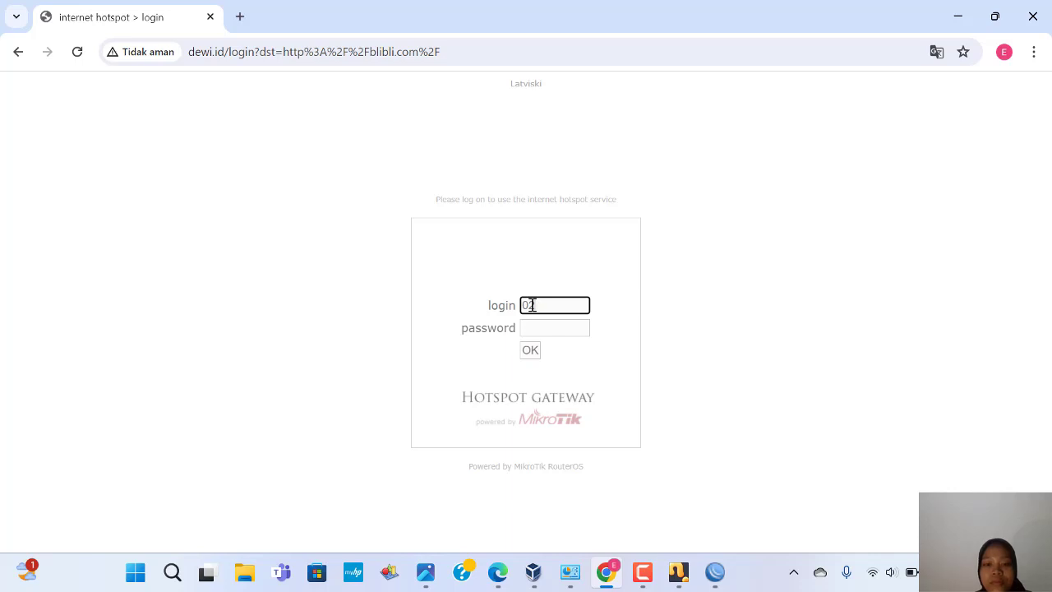
{"action": "type", "text": "0_AJK"}
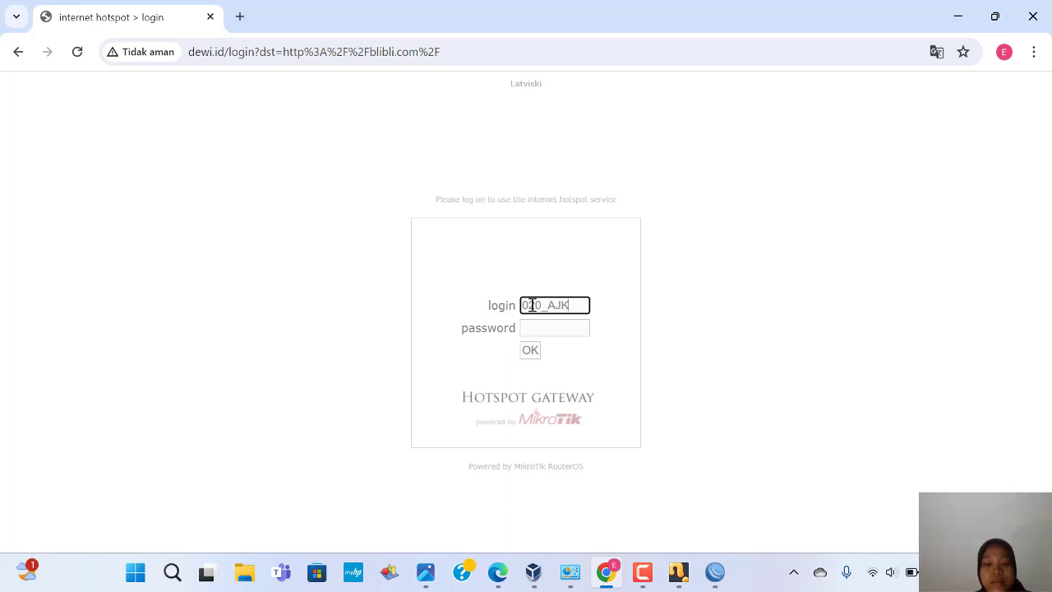
{"action": "left_click", "coordinate": [540, 326]}
{"action": "type", "text": "••••"}
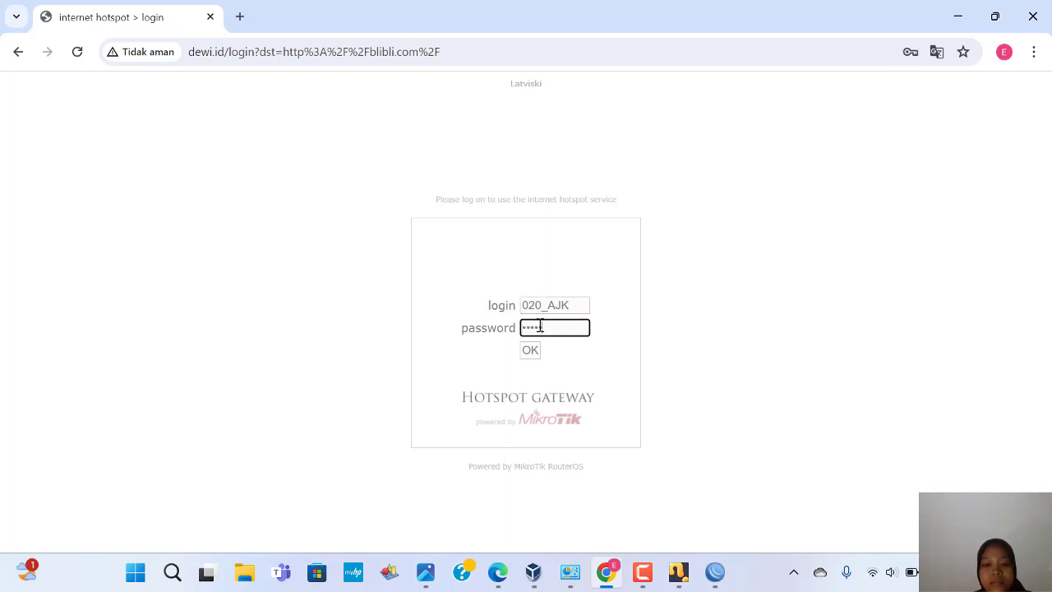
{"action": "key", "text": "BackSpace"}
{"action": "key", "text": "BackSpace"}
{"action": "key", "text": "BackSpace"}
{"action": "key", "text": "BackSpace"}
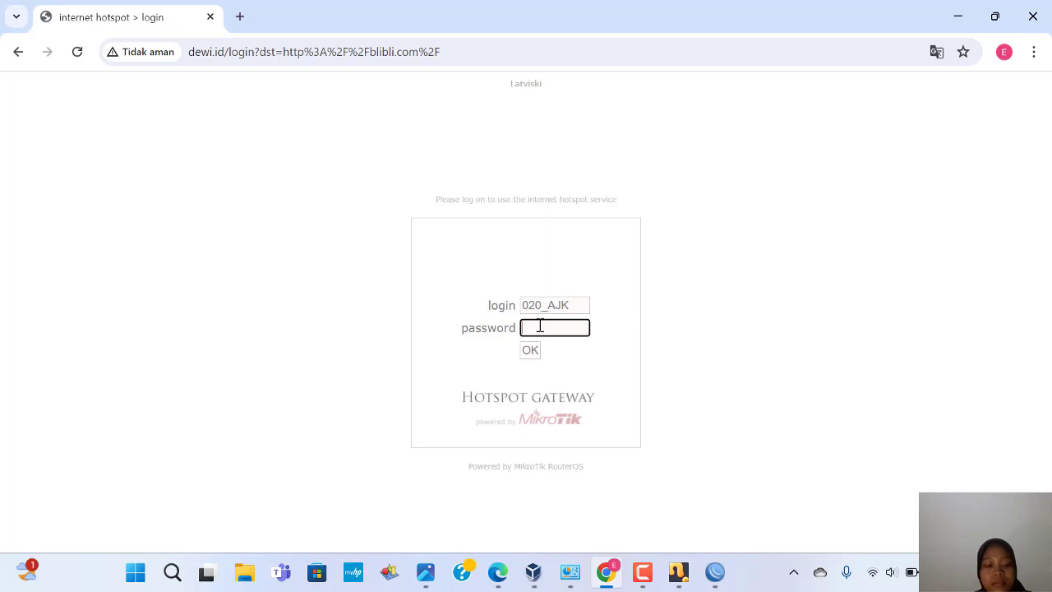
{"action": "type", "text": "•••••"}
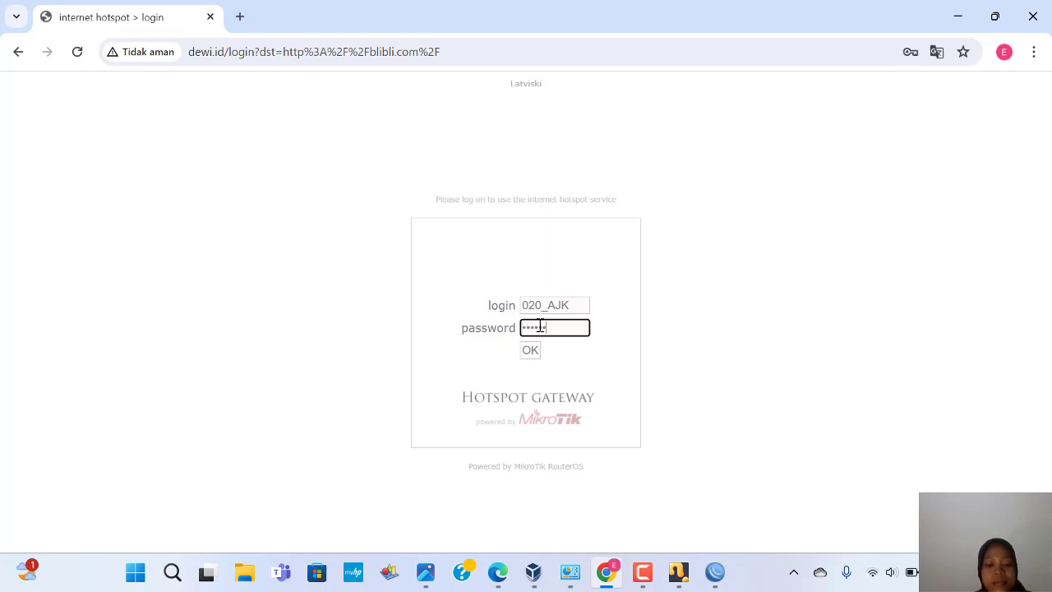
{"action": "type", "text": "••"}
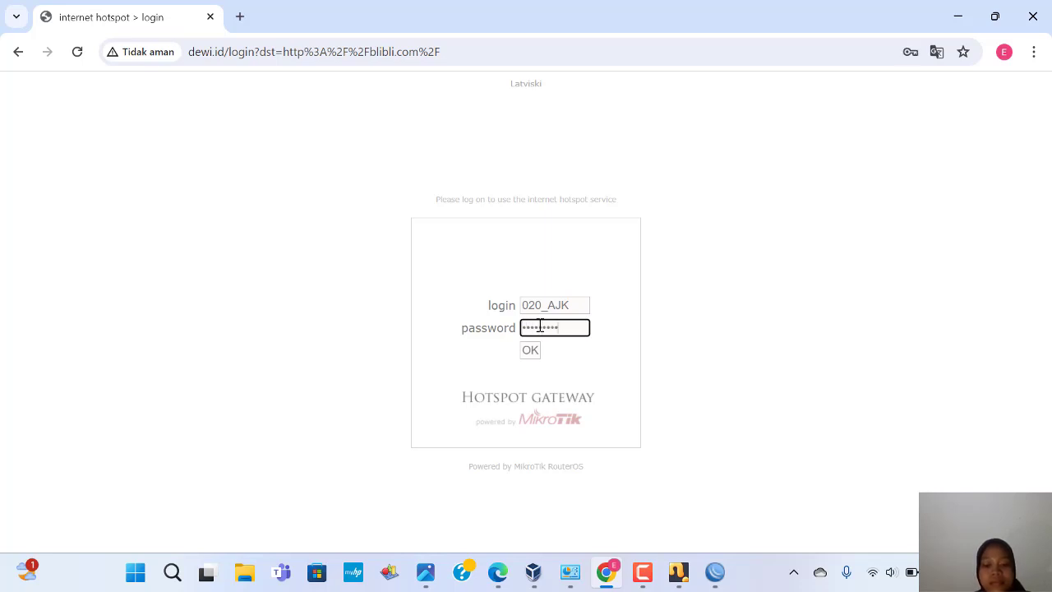
{"action": "left_click", "coordinate": [536, 352]}
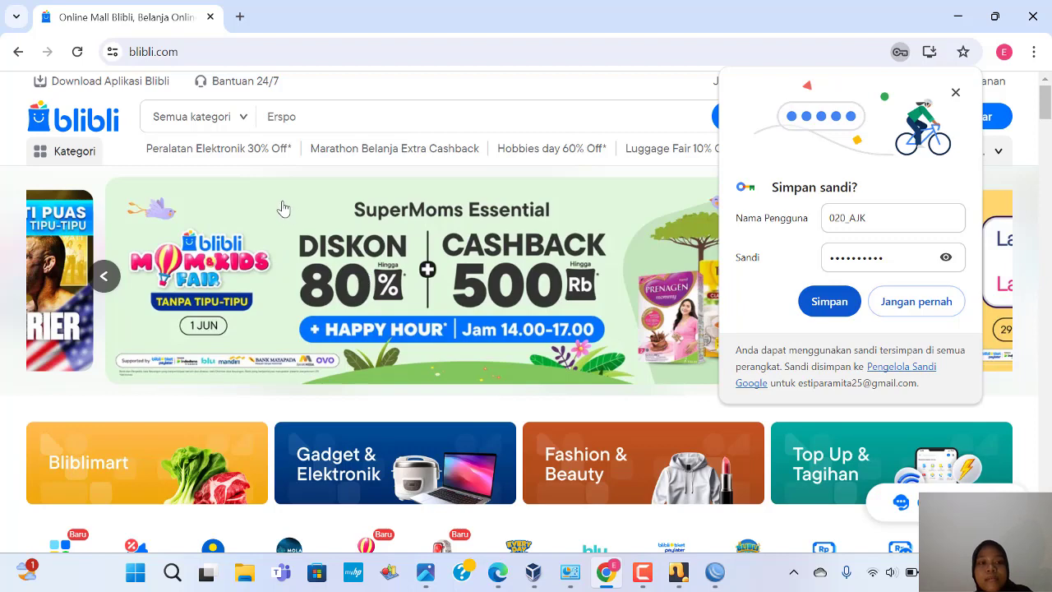
{"action": "mouse_move", "coordinate": [216, 86]}
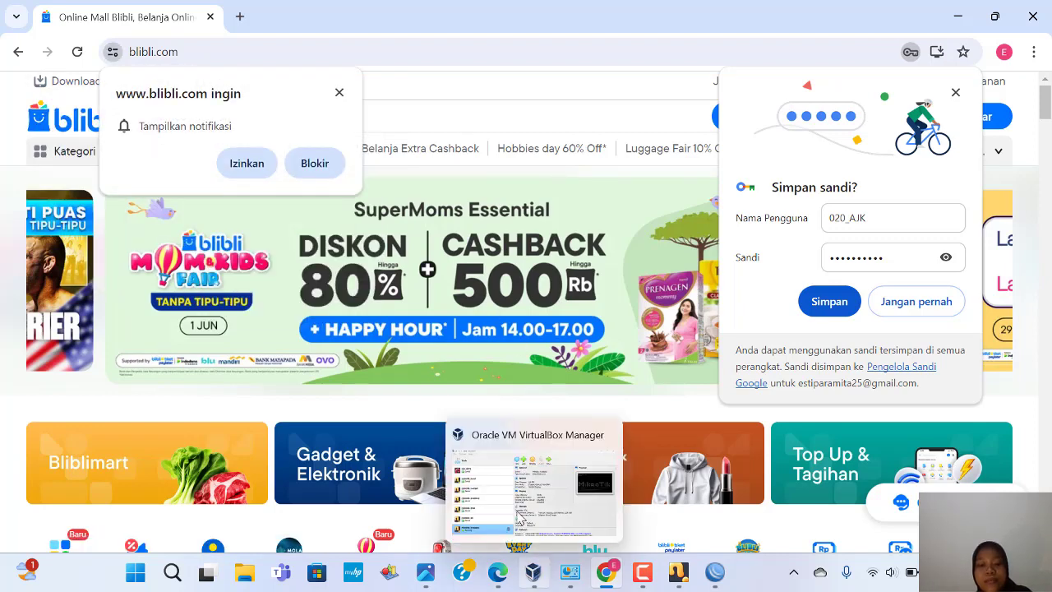
{"action": "left_click", "coordinate": [514, 502]}
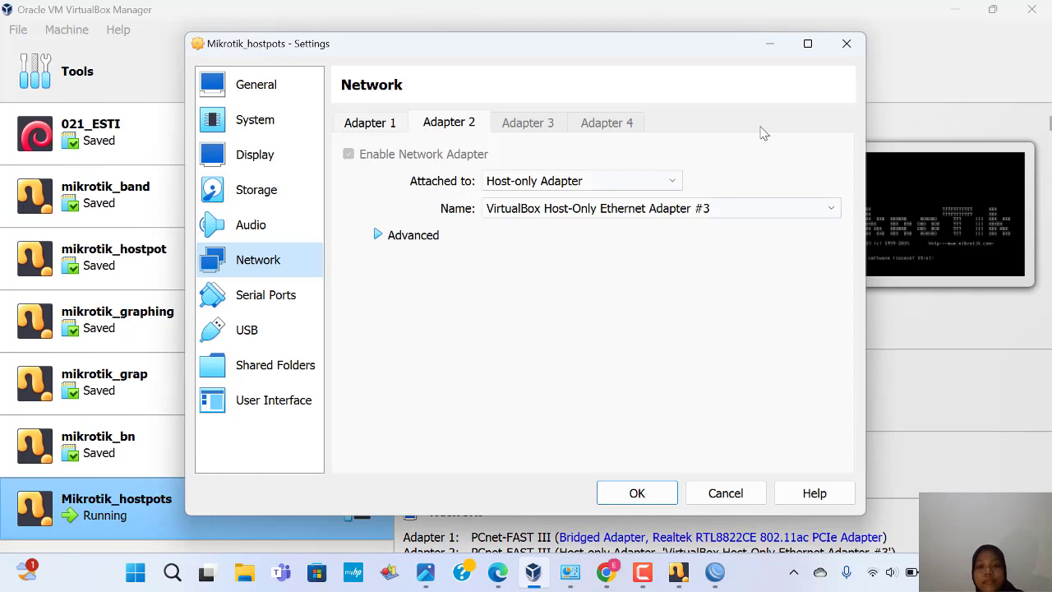
Step: Close the Mikrotik_hostpots settings and shut down its VM with the machine state saved
{"action": "left_click", "coordinate": [846, 43]}
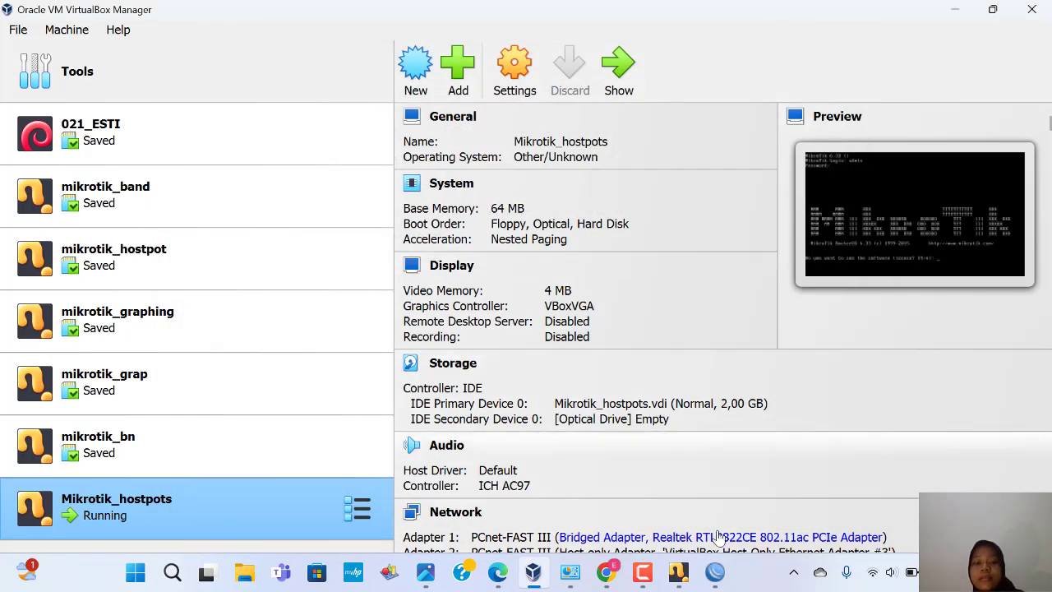
{"action": "mouse_move", "coordinate": [717, 573]}
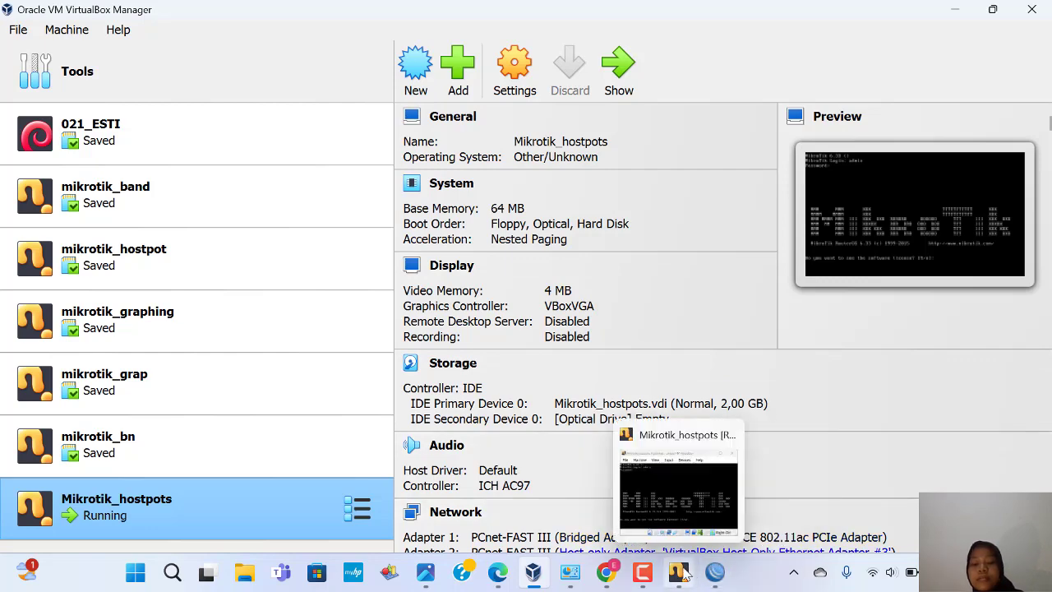
{"action": "left_click", "coordinate": [676, 522]}
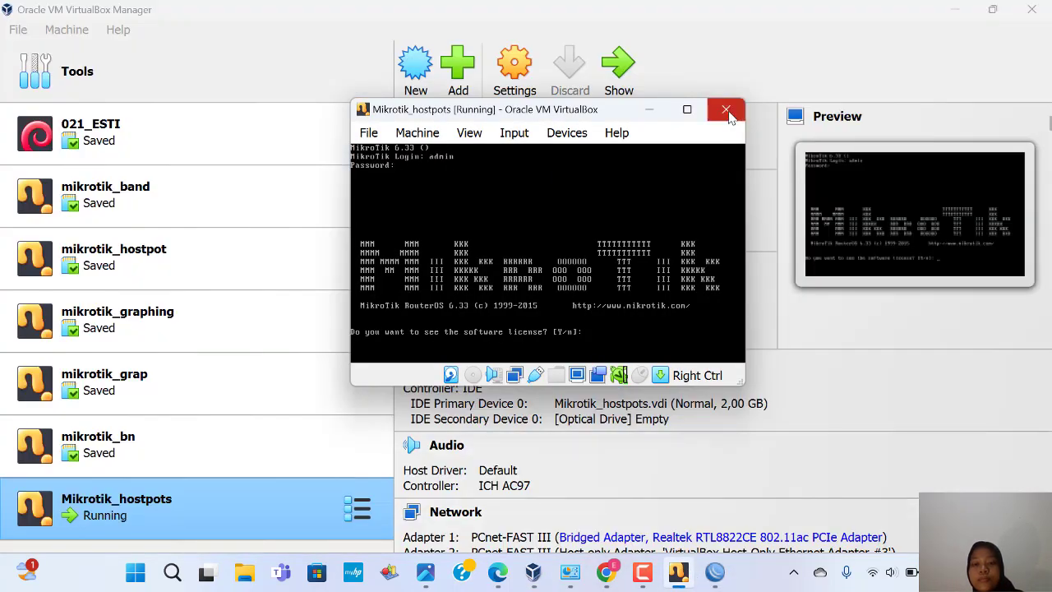
{"action": "left_click", "coordinate": [726, 110]}
{"action": "left_click", "coordinate": [466, 306]}
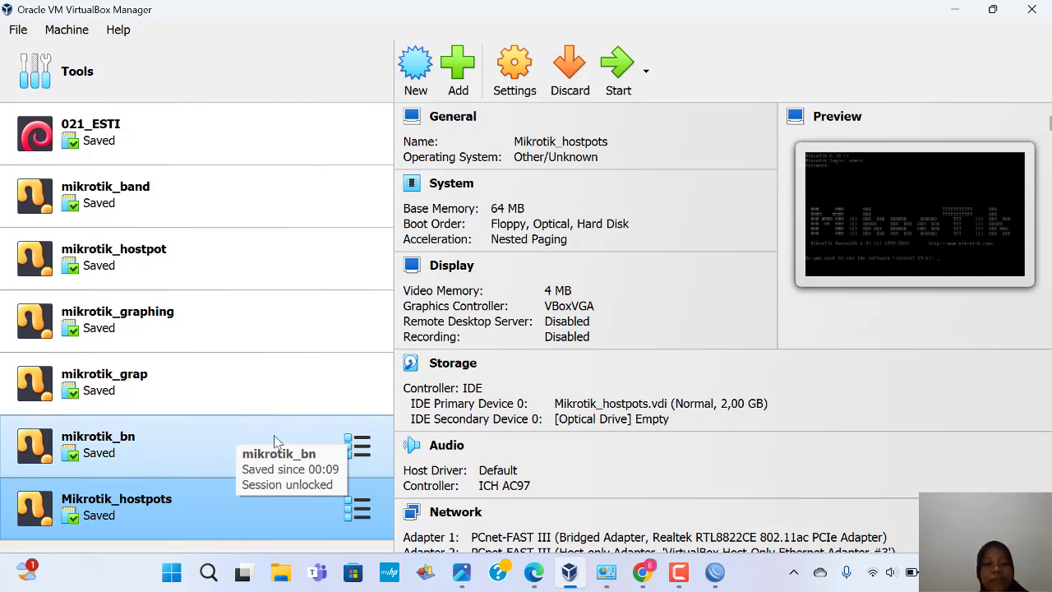
Step: Compare mikrotik_bn's Adapter 1 (bridged Realtek RTL8822CE) and Adapter 2 (KM-TEST Loopback), then close settings
{"action": "right_click", "coordinate": [250, 442]}
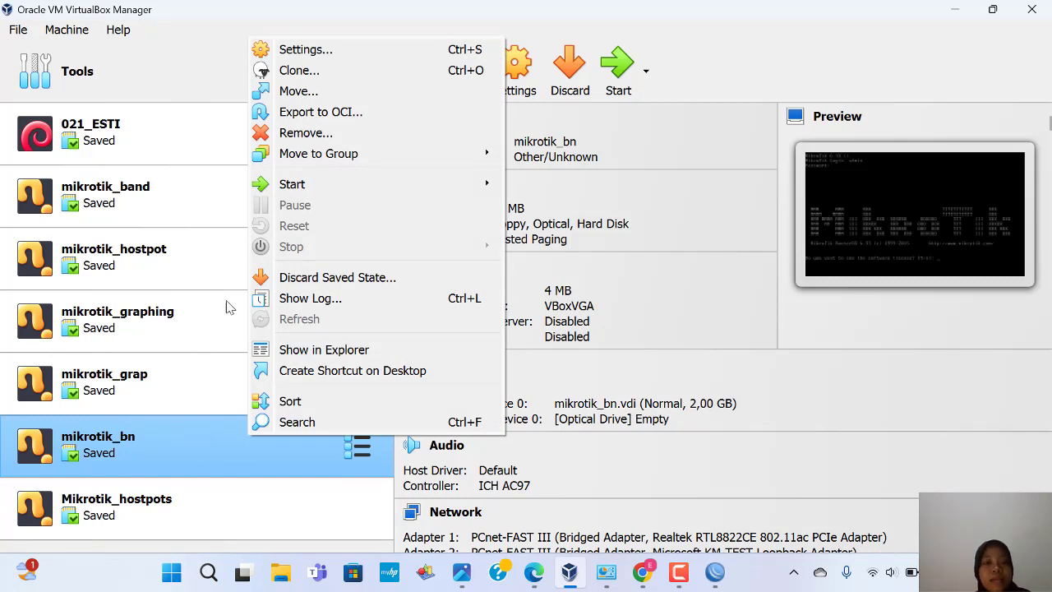
{"action": "left_click", "coordinate": [315, 52]}
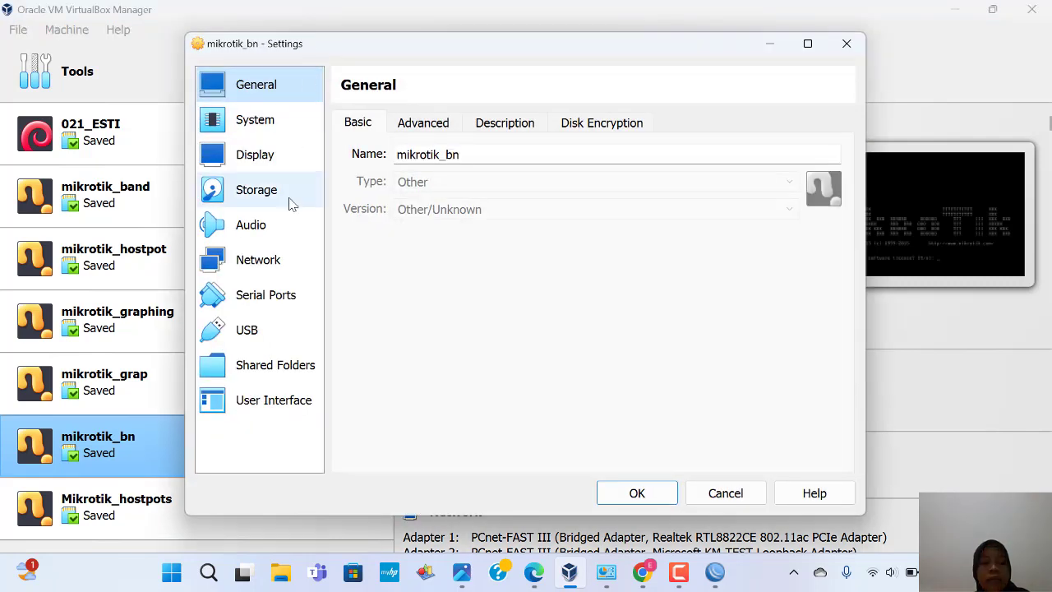
{"action": "left_click", "coordinate": [280, 248]}
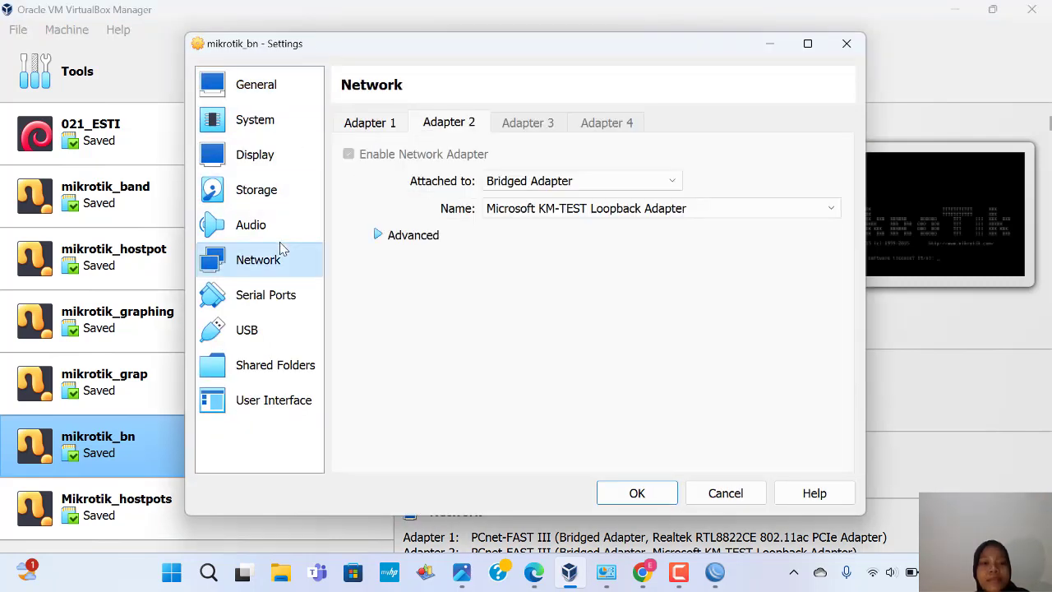
{"action": "left_click", "coordinate": [363, 129]}
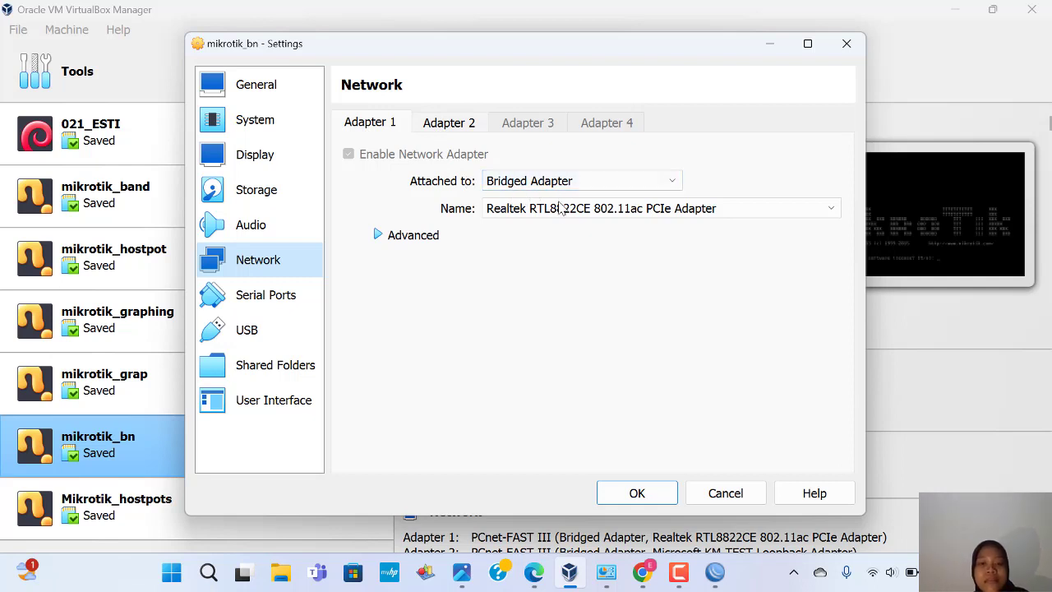
{"action": "left_click", "coordinate": [445, 129]}
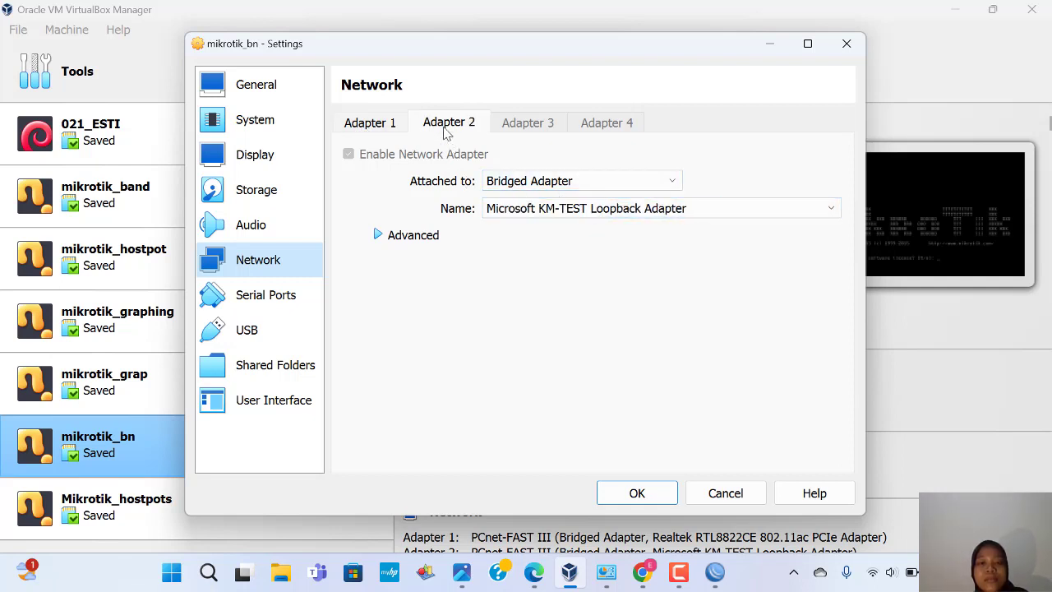
{"action": "left_click", "coordinate": [377, 127]}
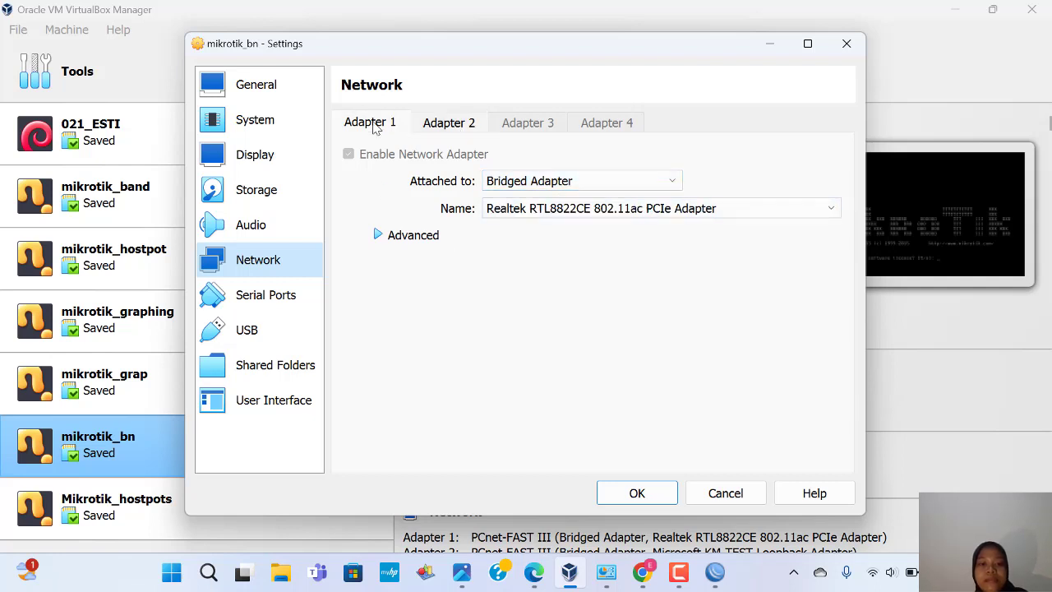
{"action": "left_click", "coordinate": [379, 235]}
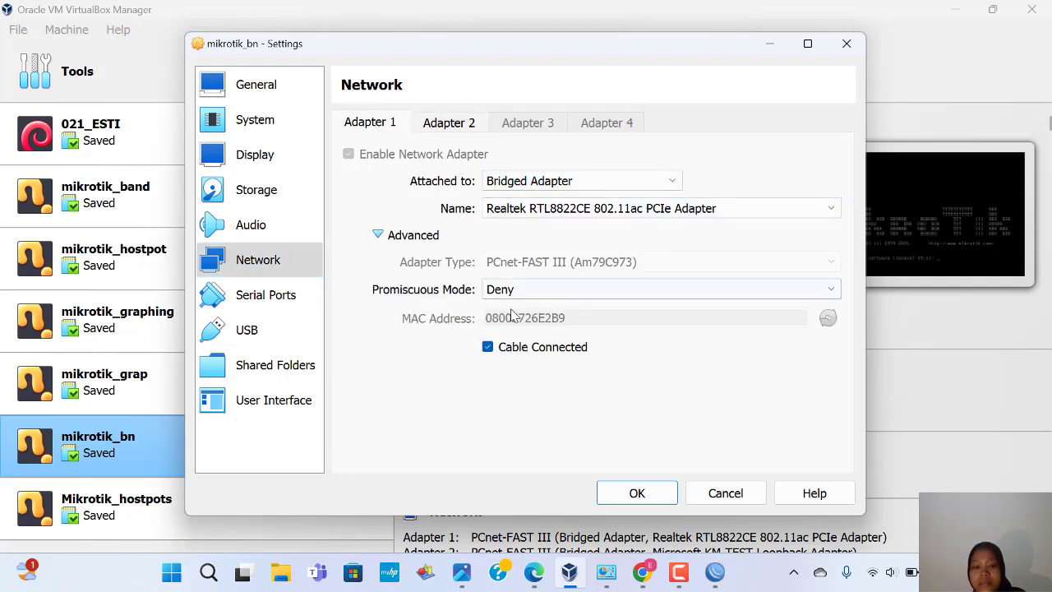
{"action": "left_click", "coordinate": [462, 136]}
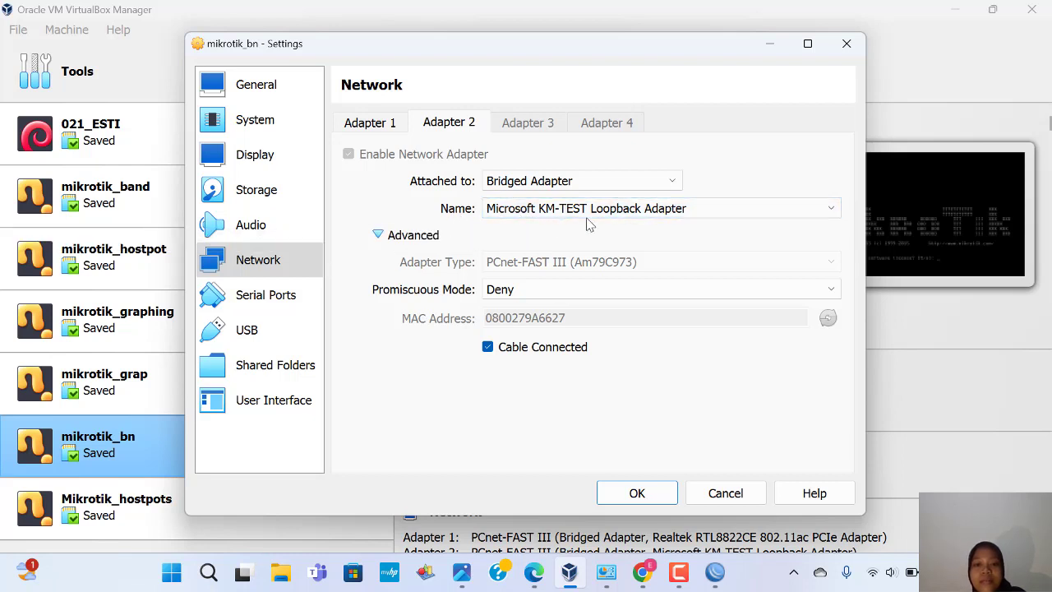
{"action": "left_click", "coordinate": [379, 124]}
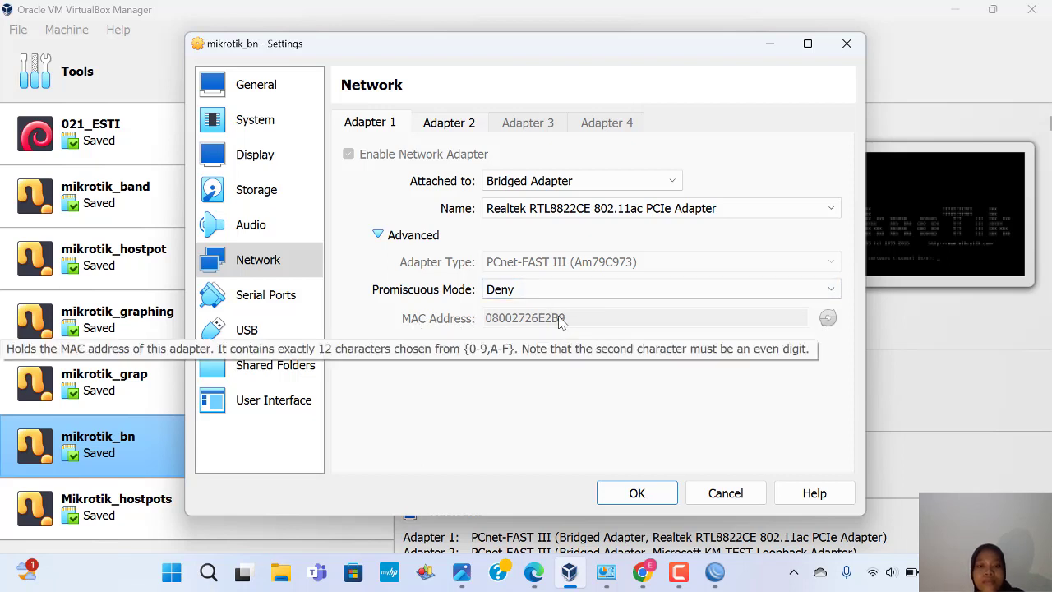
{"action": "left_click", "coordinate": [847, 45]}
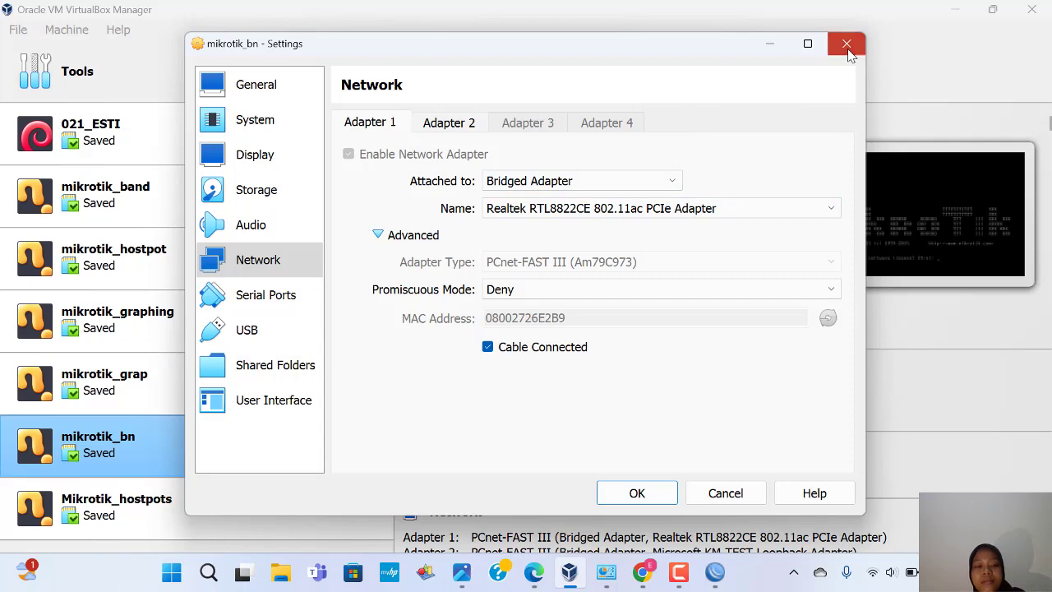
Step: Start mikrotik_bn, then in WinBox cancel the old reconnect and clear the Connect To address
{"action": "double_click", "coordinate": [277, 444]}
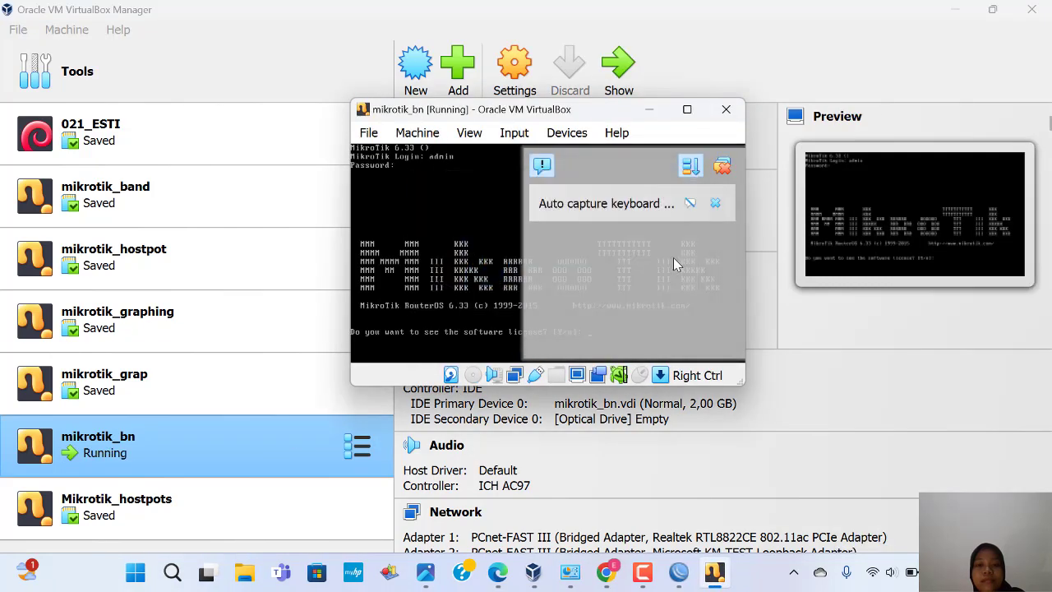
{"action": "left_click", "coordinate": [723, 167]}
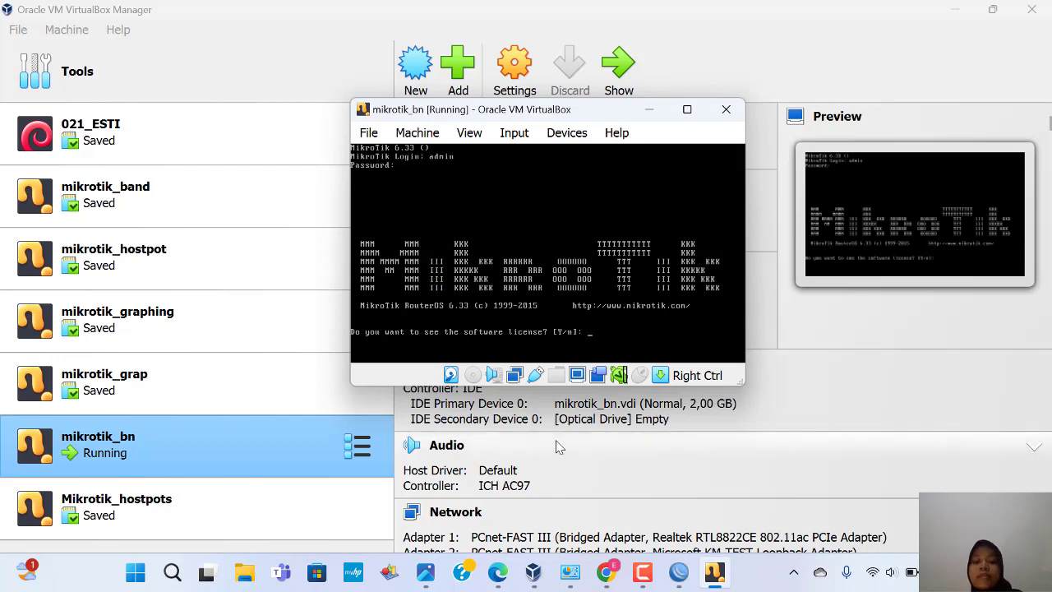
{"action": "mouse_move", "coordinate": [679, 569]}
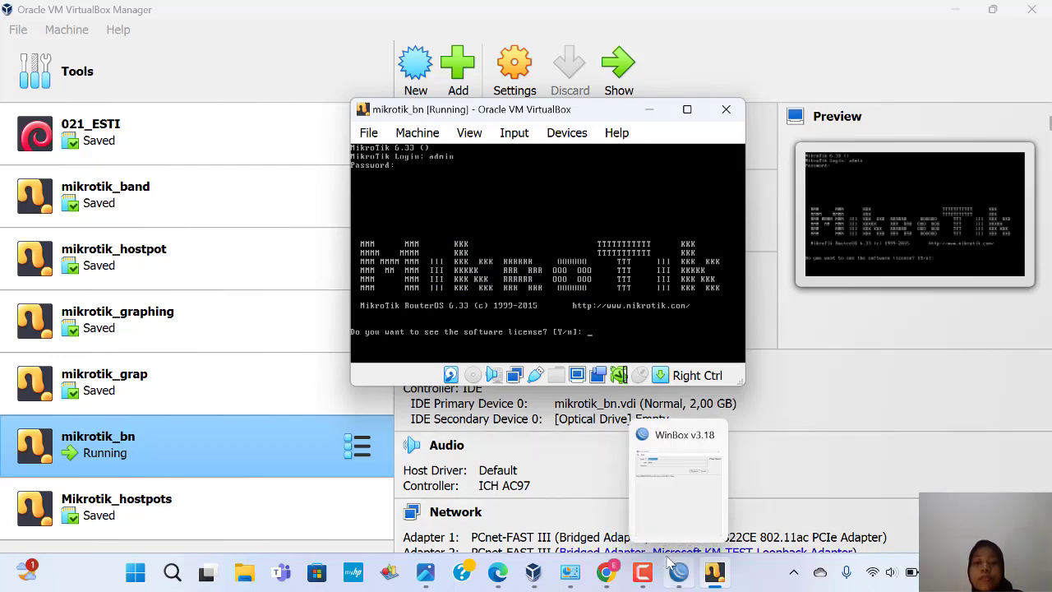
{"action": "left_click", "coordinate": [670, 500]}
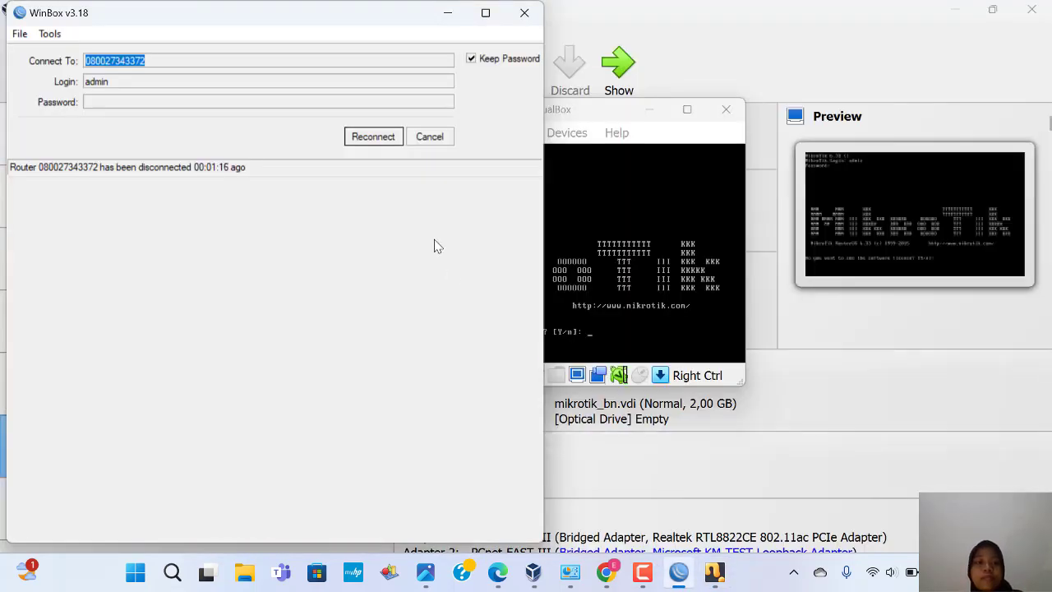
{"action": "left_click", "coordinate": [435, 137]}
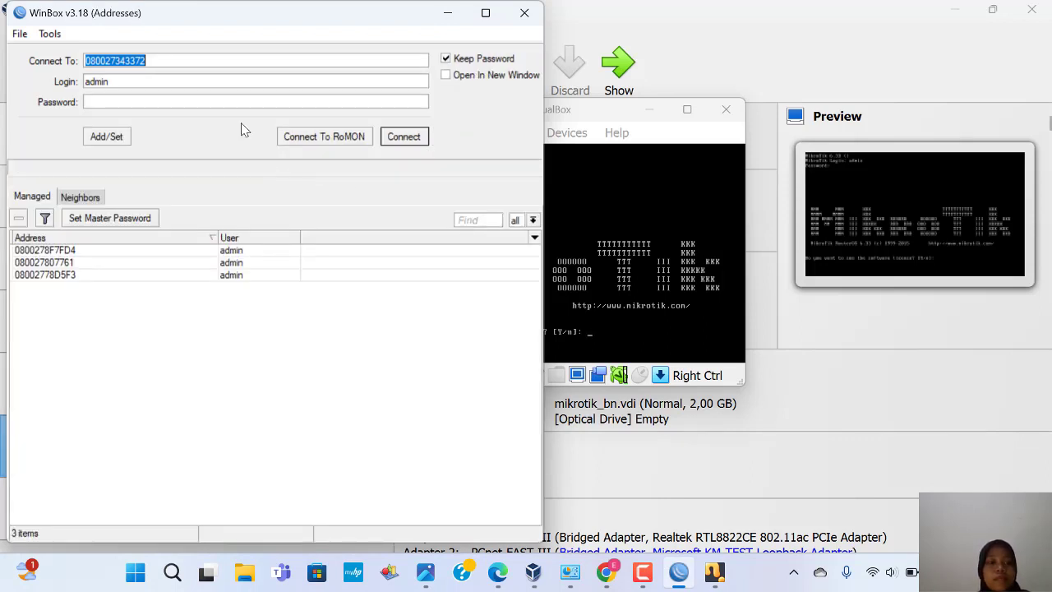
{"action": "key", "text": "BackSpace"}
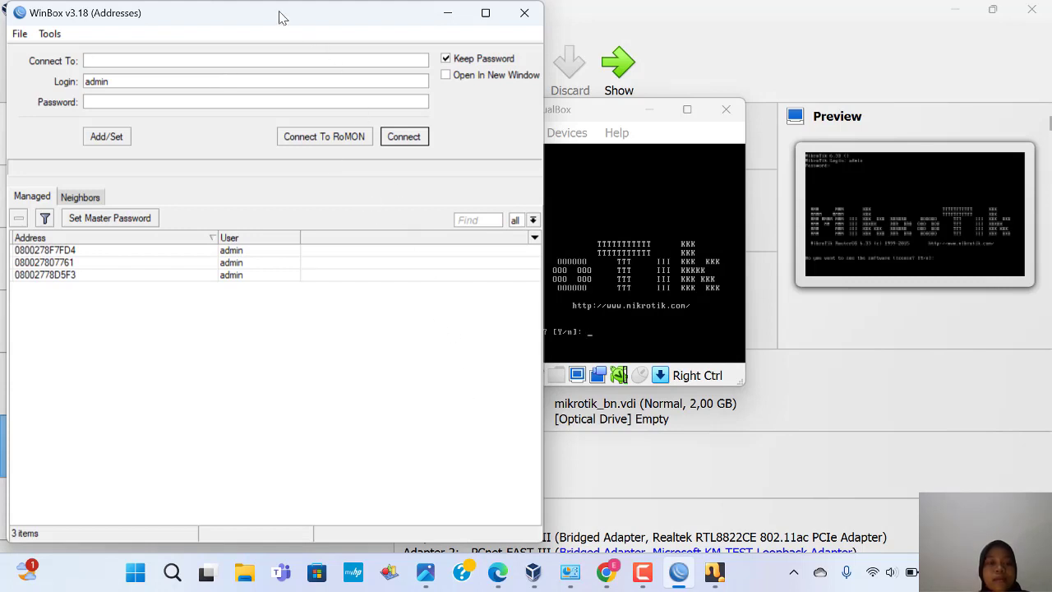
{"action": "left_click_drag", "start_coordinate": [282, 16], "coordinate": [439, 278]}
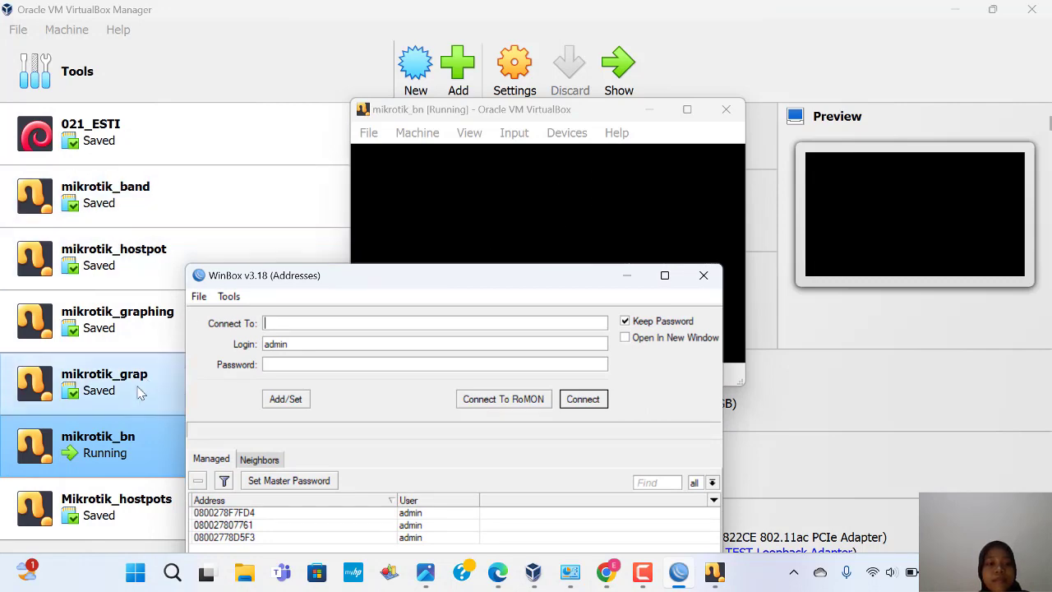
Step: Reopen mikrotik_bn's network settings showing Adapter 1 bridged to Realtek RTL8822CE, then bring WinBox forward
{"action": "right_click", "coordinate": [118, 439]}
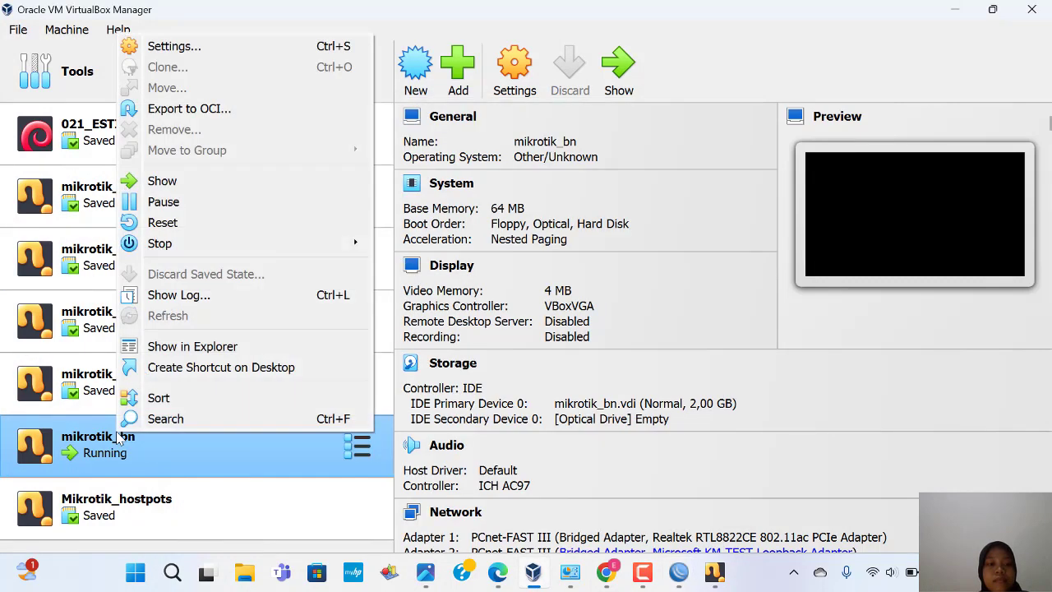
{"action": "left_click", "coordinate": [175, 53]}
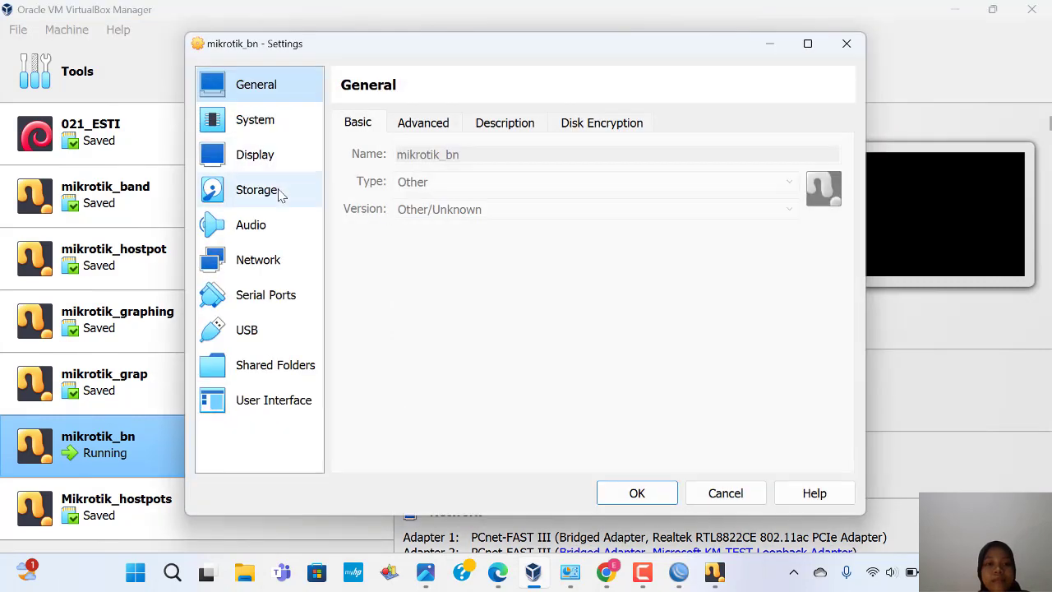
{"action": "left_click", "coordinate": [261, 258]}
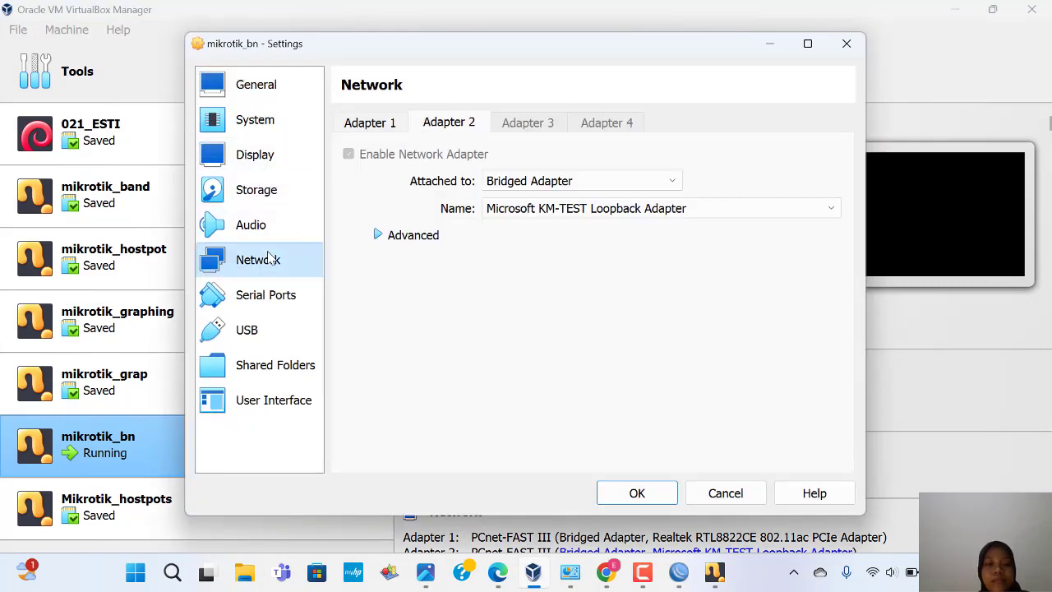
{"action": "left_click", "coordinate": [381, 236]}
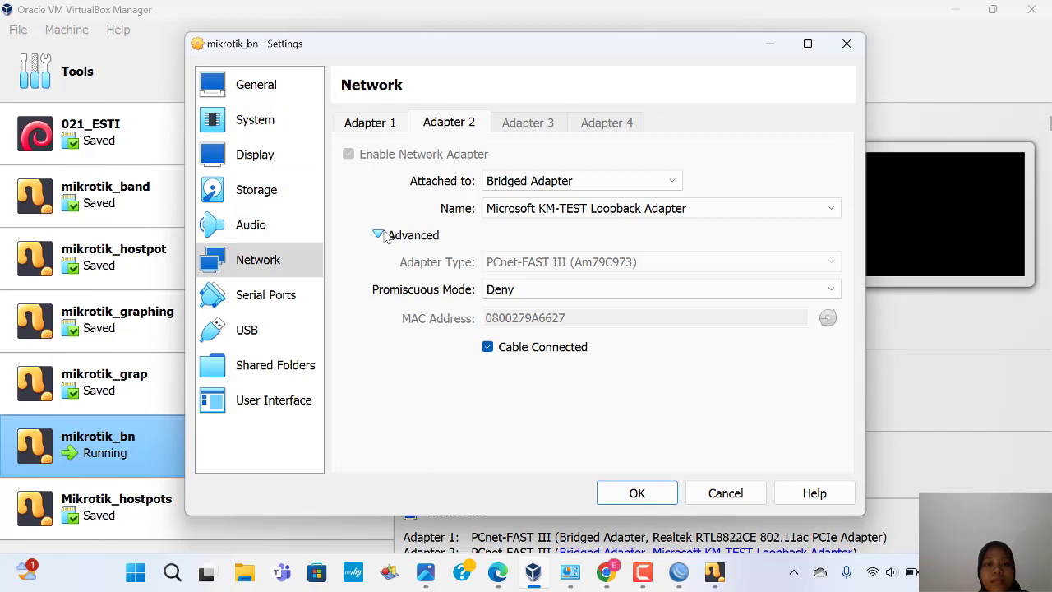
{"action": "left_click", "coordinate": [370, 128]}
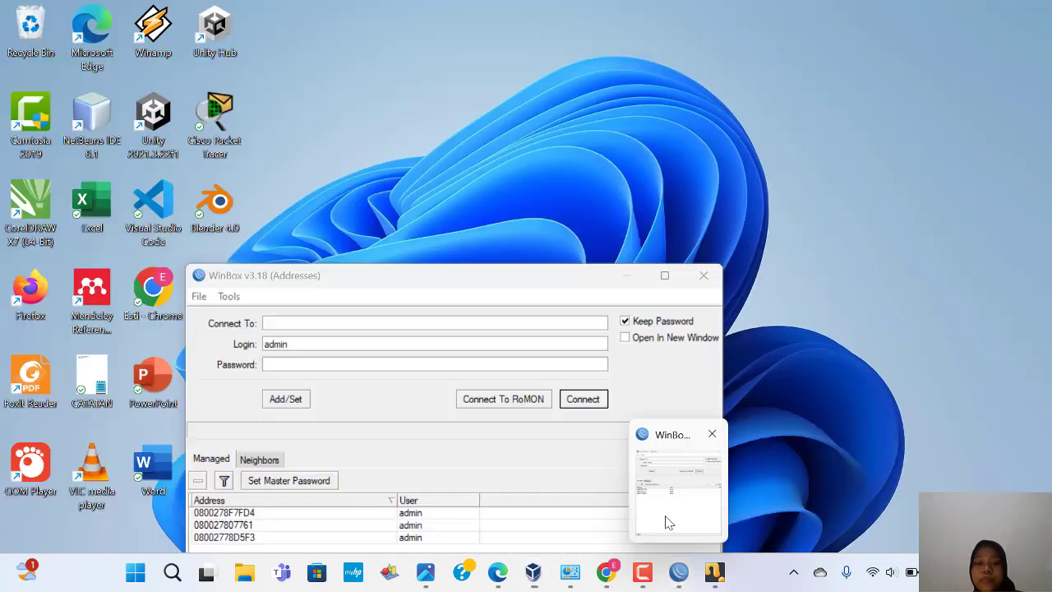
{"action": "left_click", "coordinate": [674, 461]}
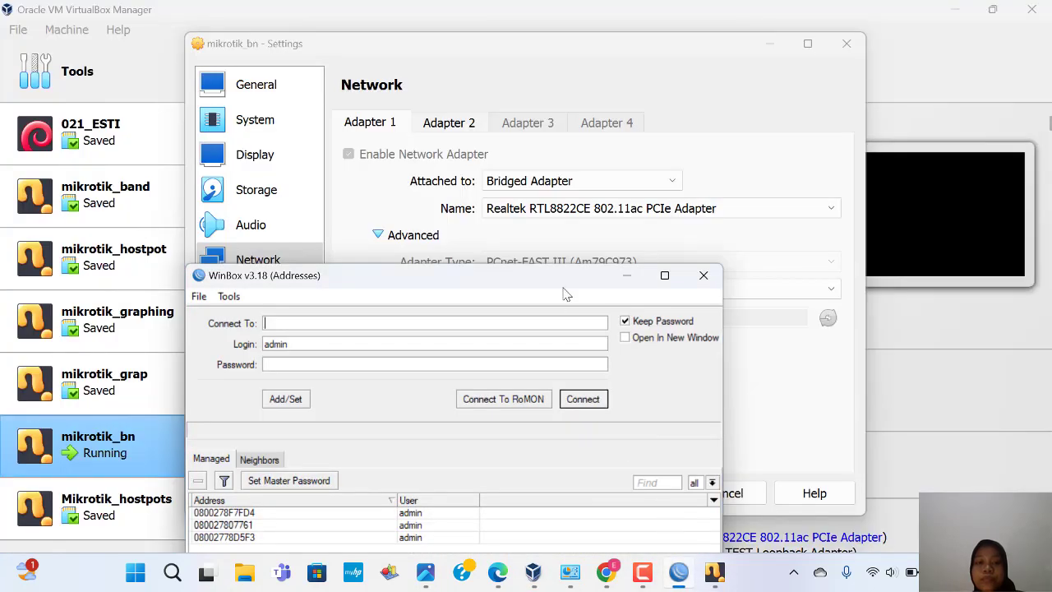
Step: Connect WinBox to mikrotik_bn using its first adapter's MAC address with login admin
{"action": "left_click_drag", "start_coordinate": [553, 283], "coordinate": [580, 361]}
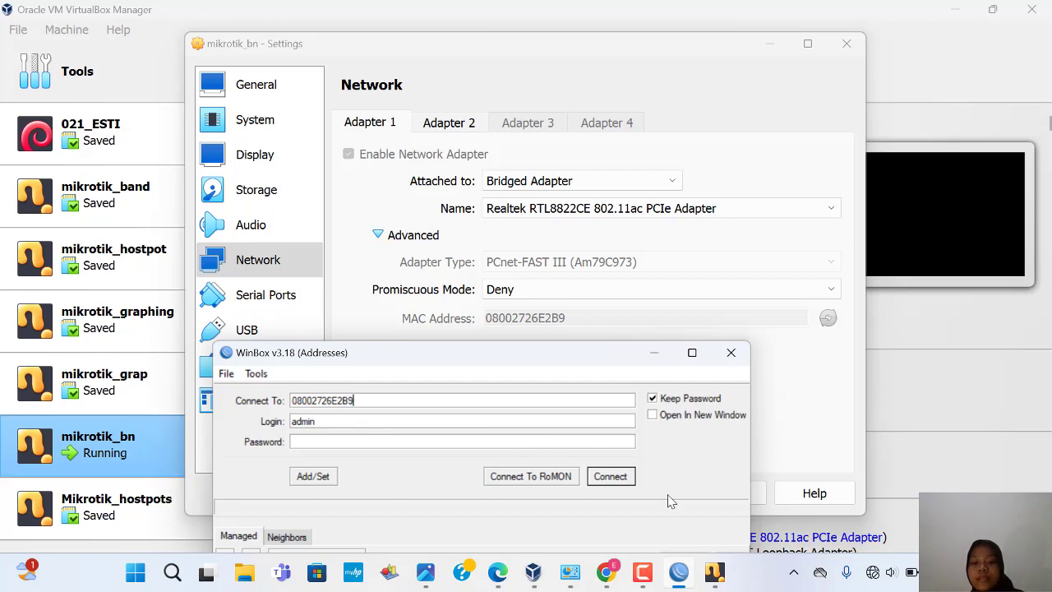
{"action": "left_click", "coordinate": [612, 481]}
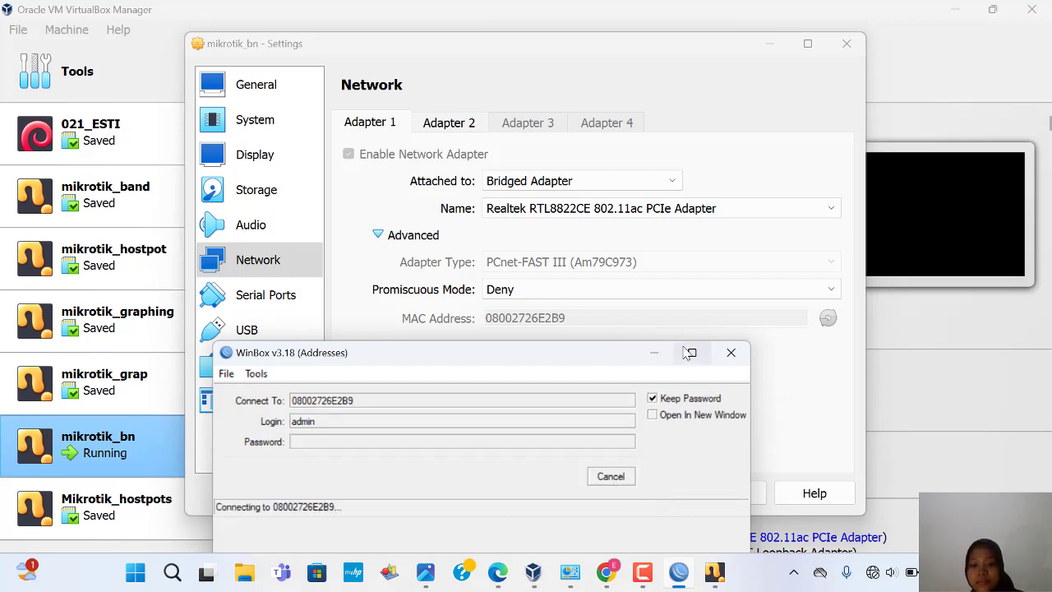
{"action": "mouse_move", "coordinate": [693, 353]}
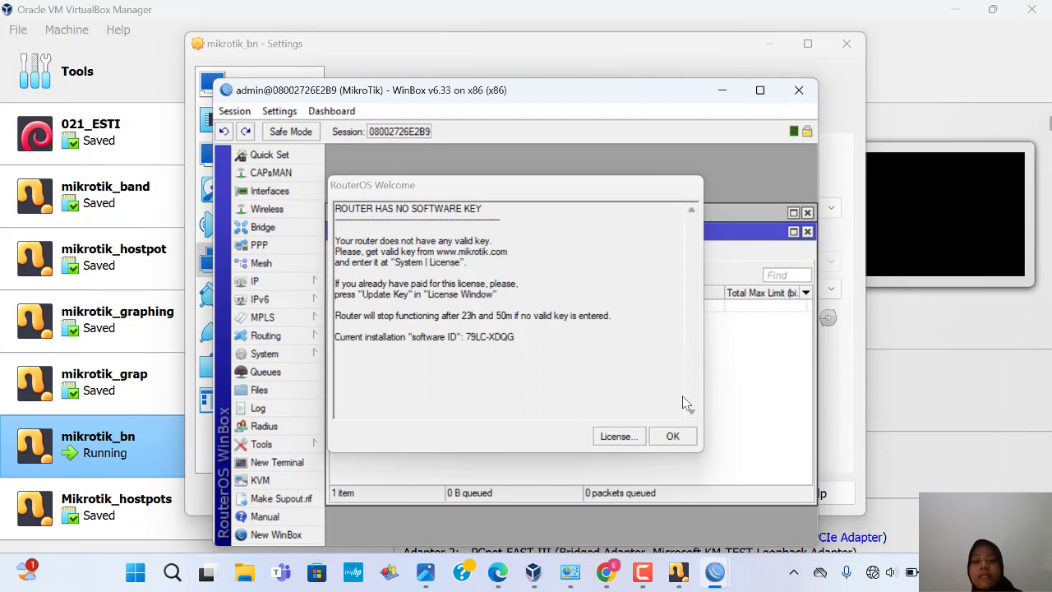
Step: Dismiss the RouterOS welcome notice and close the leftover Queue List and DHCP Server windows
{"action": "left_click", "coordinate": [679, 440]}
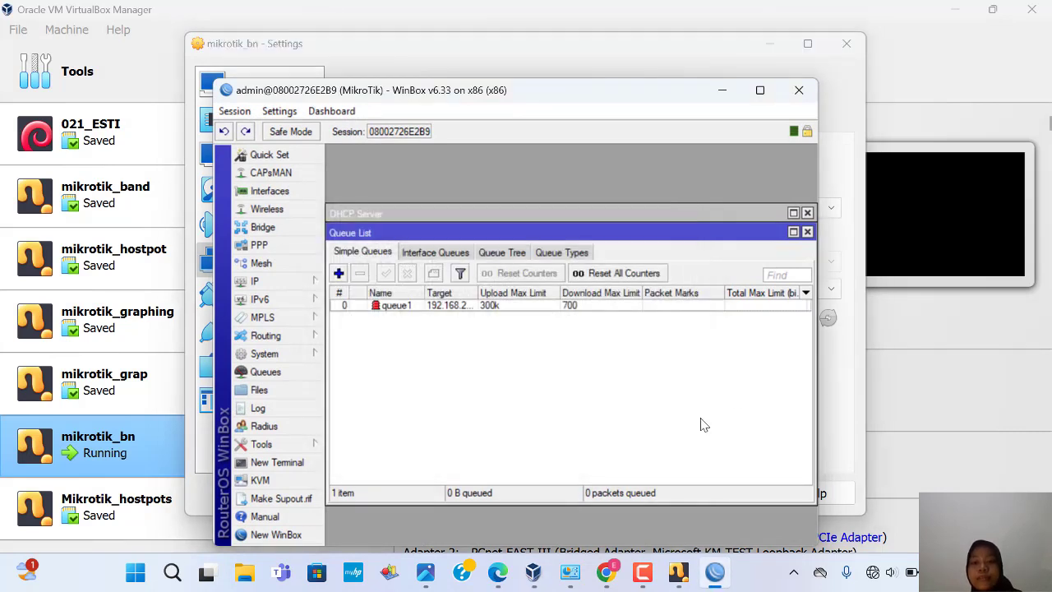
{"action": "left_click", "coordinate": [806, 233]}
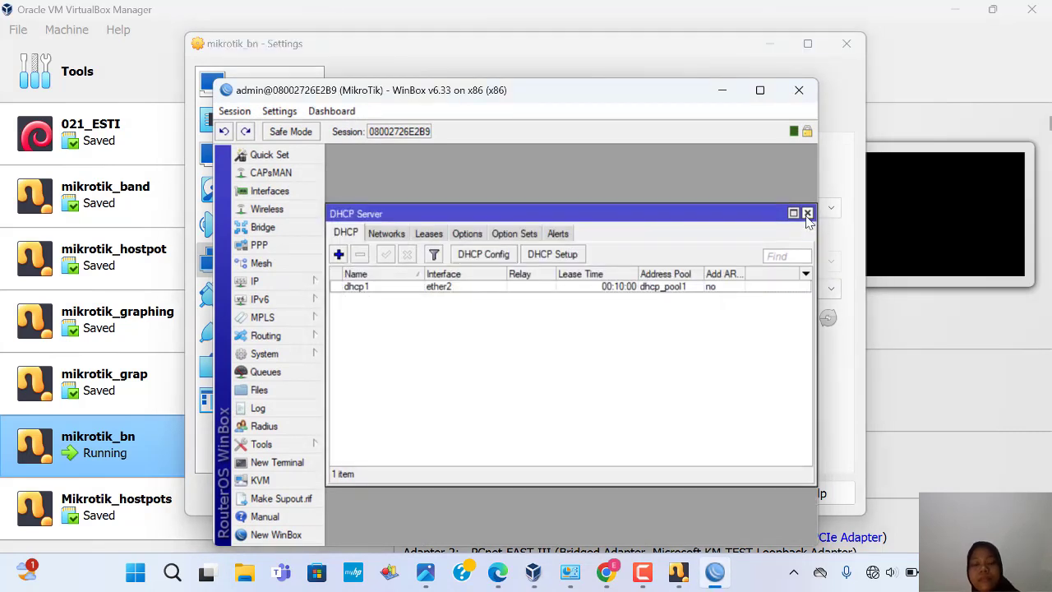
{"action": "left_click", "coordinate": [808, 215]}
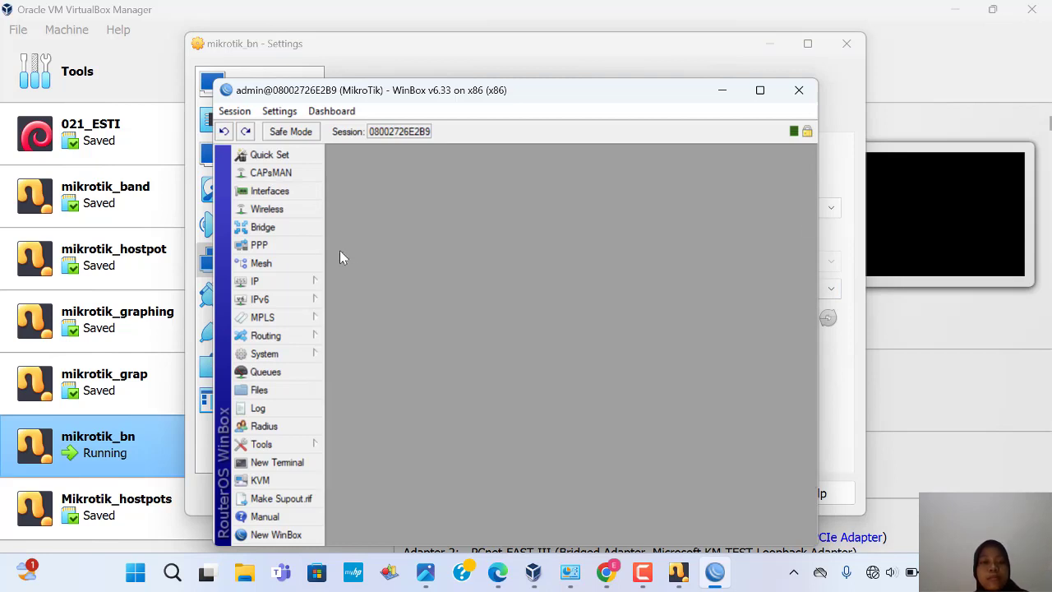
Step: Inspect the 192.168.20.1/24 address on ether2 in IP > Addresses, then close both windows
{"action": "left_click", "coordinate": [297, 283]}
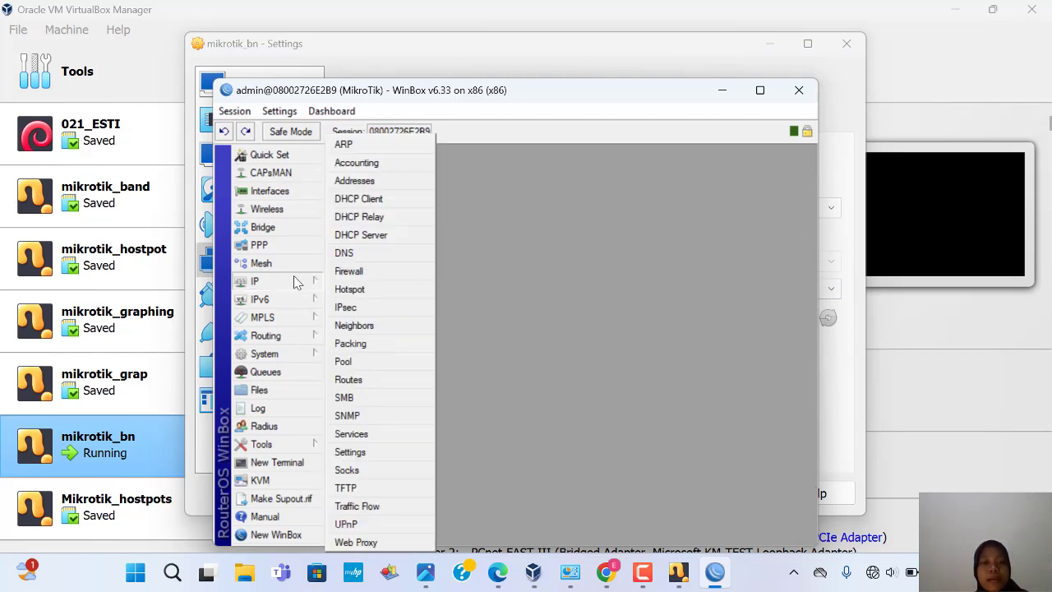
{"action": "left_click", "coordinate": [351, 181]}
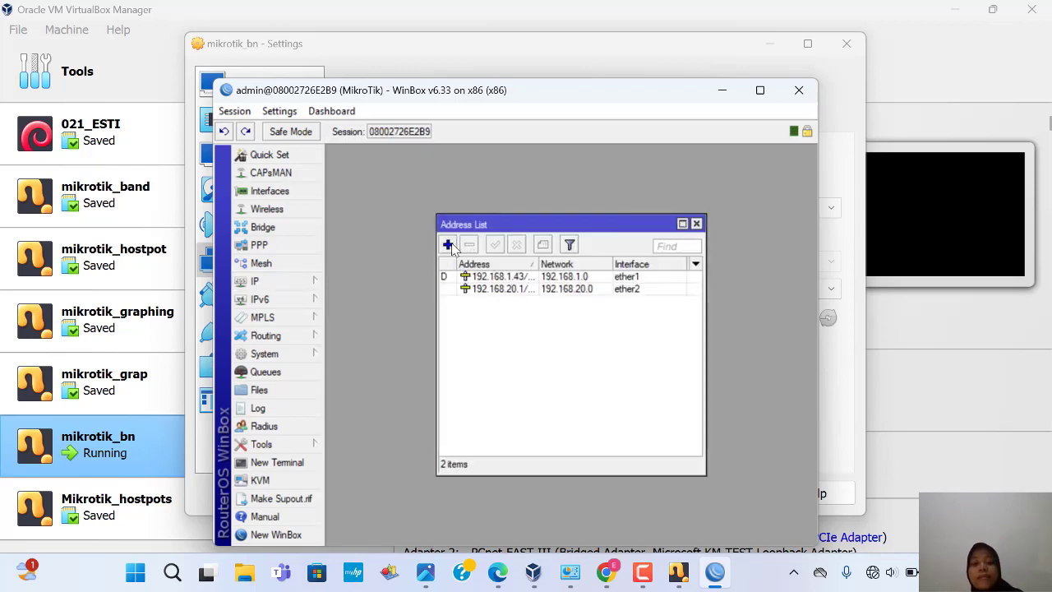
{"action": "double_click", "coordinate": [489, 290]}
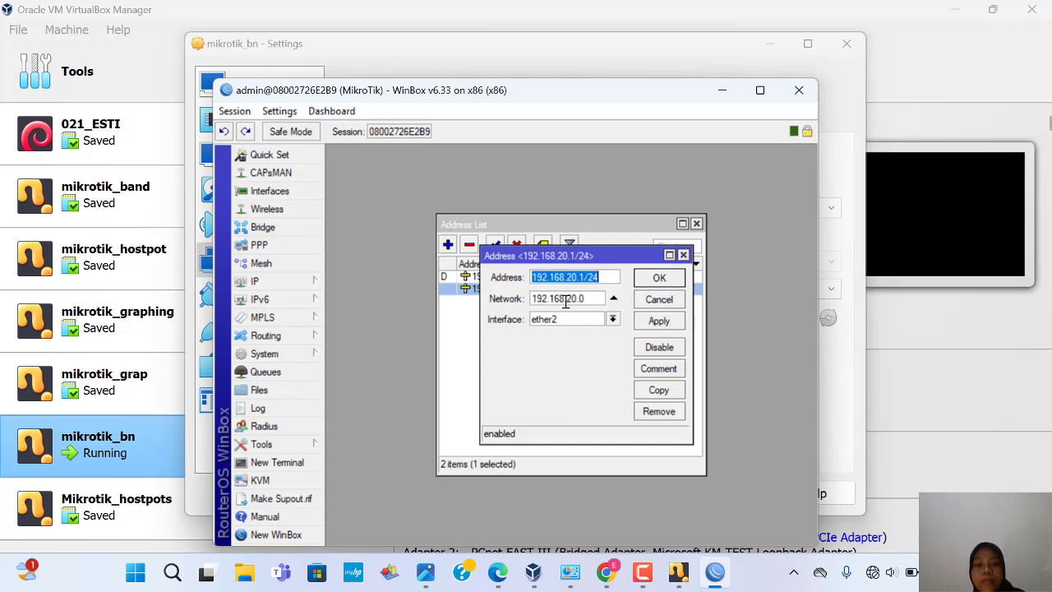
{"action": "left_click", "coordinate": [683, 255]}
{"action": "left_click", "coordinate": [696, 223]}
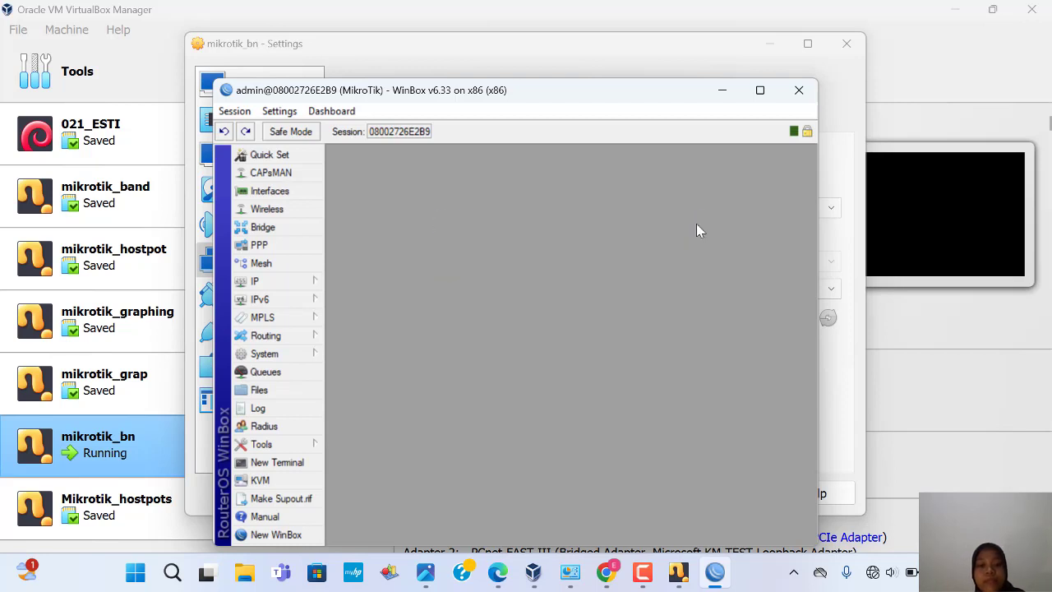
Step: Review the dhcp1 server on ether2, then open the Queue List showing queue1 (300k upload, 700 download)
{"action": "left_click", "coordinate": [299, 283]}
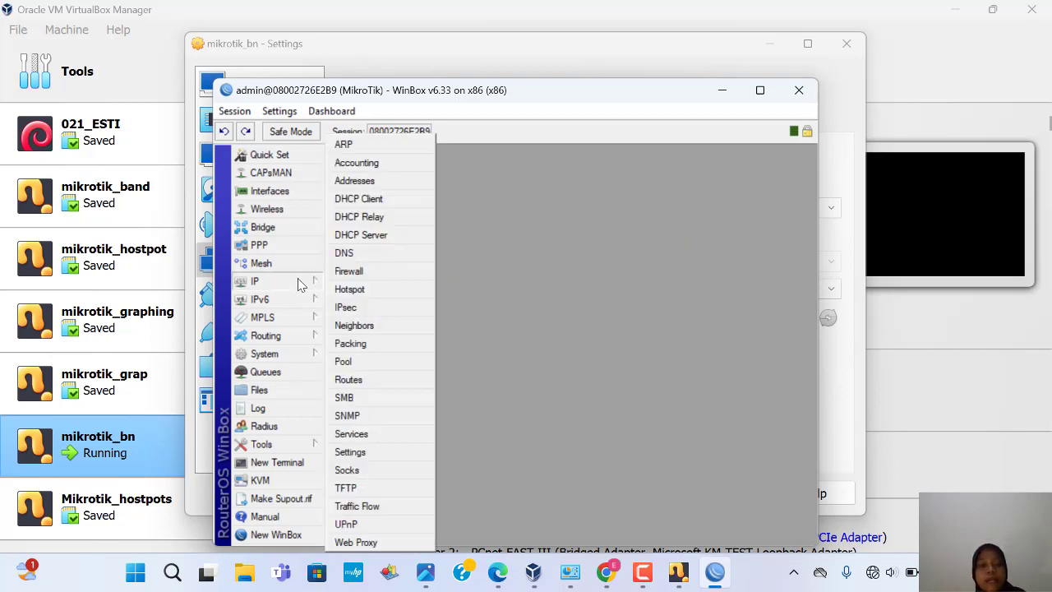
{"action": "left_click", "coordinate": [362, 237]}
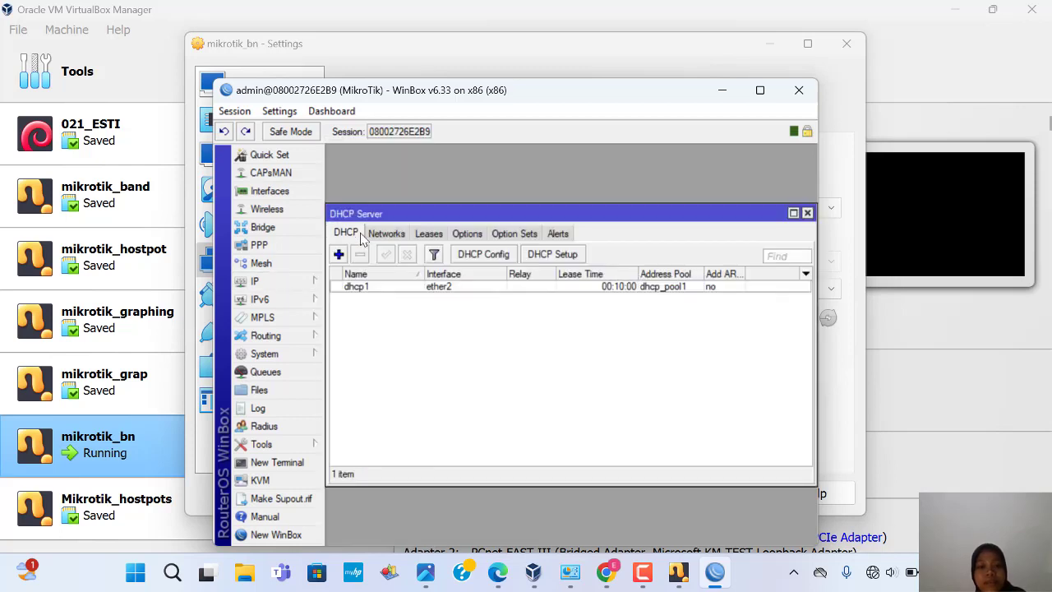
{"action": "left_click", "coordinate": [808, 213]}
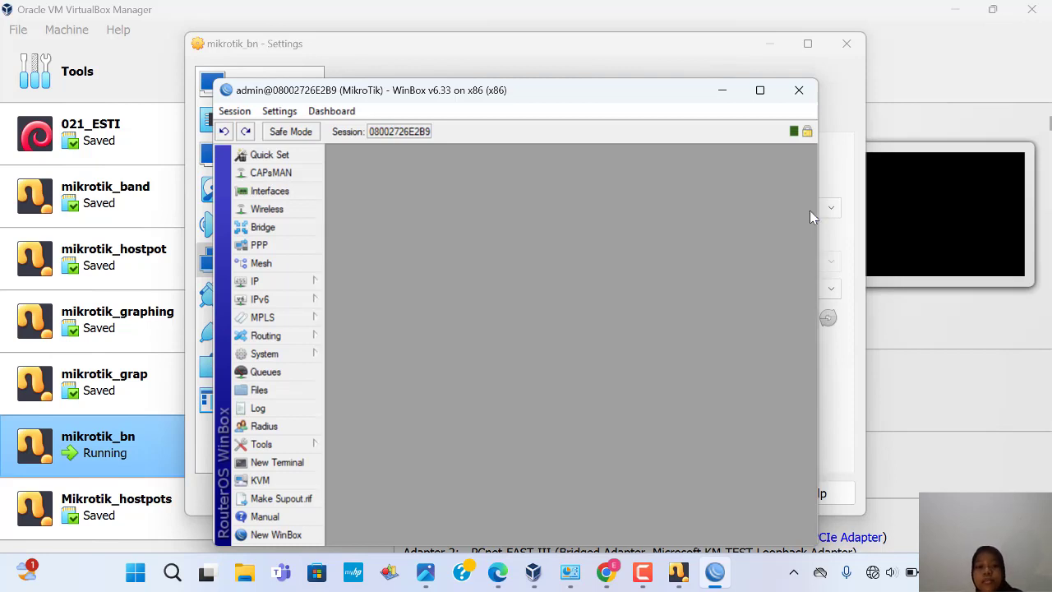
{"action": "left_click", "coordinate": [315, 375]}
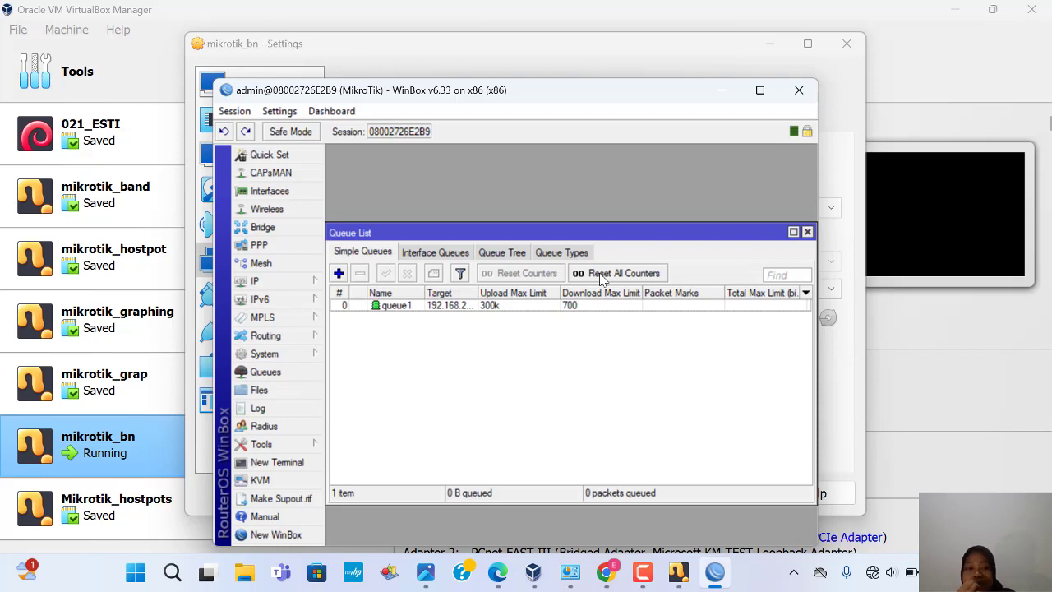
{"action": "double_click", "coordinate": [410, 306]}
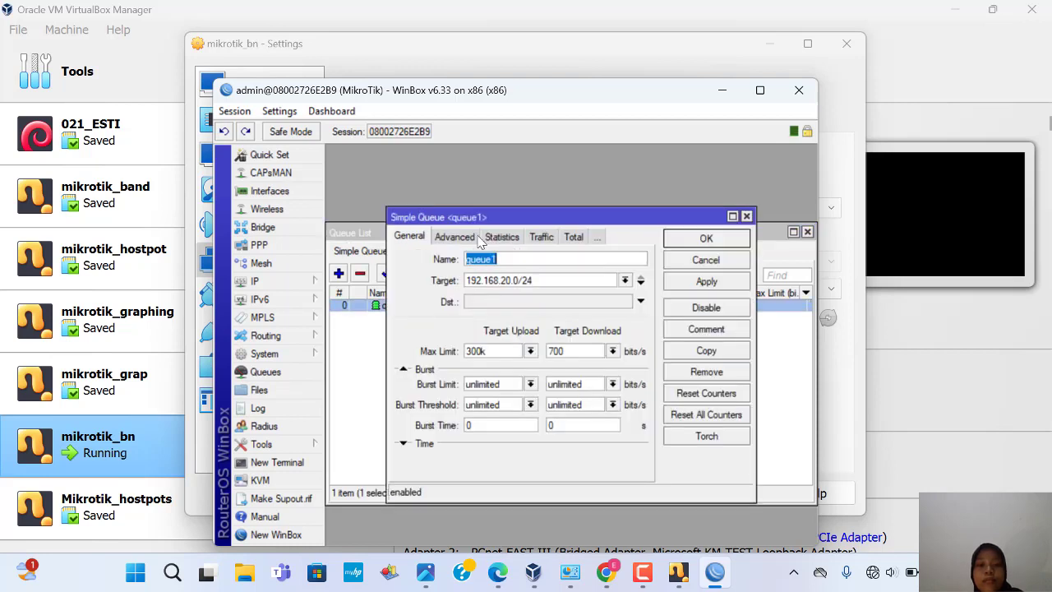
{"action": "left_click_drag", "start_coordinate": [505, 219], "coordinate": [490, 165]}
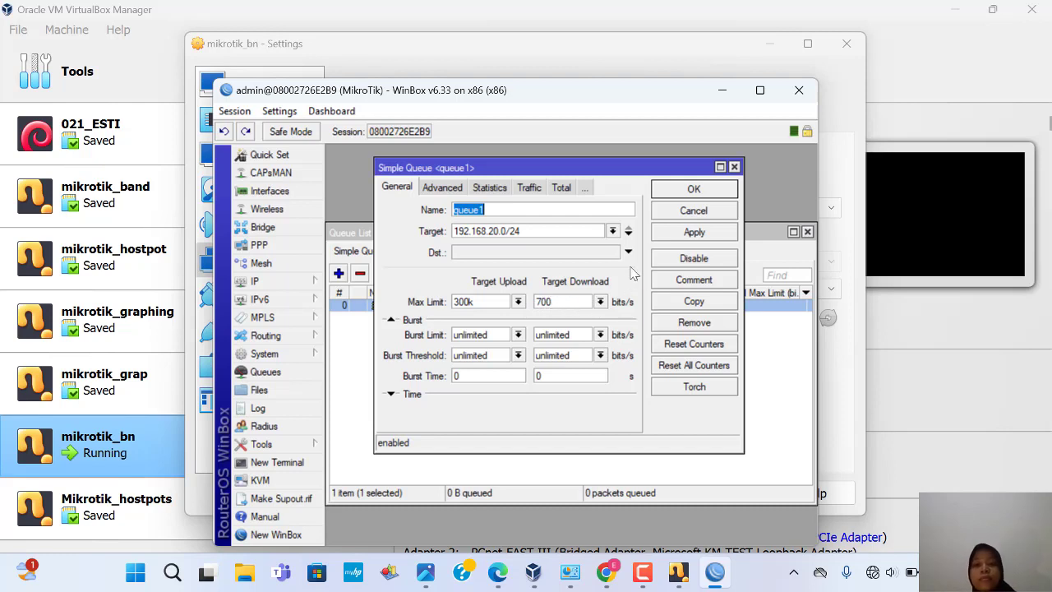
{"action": "left_click", "coordinate": [734, 168]}
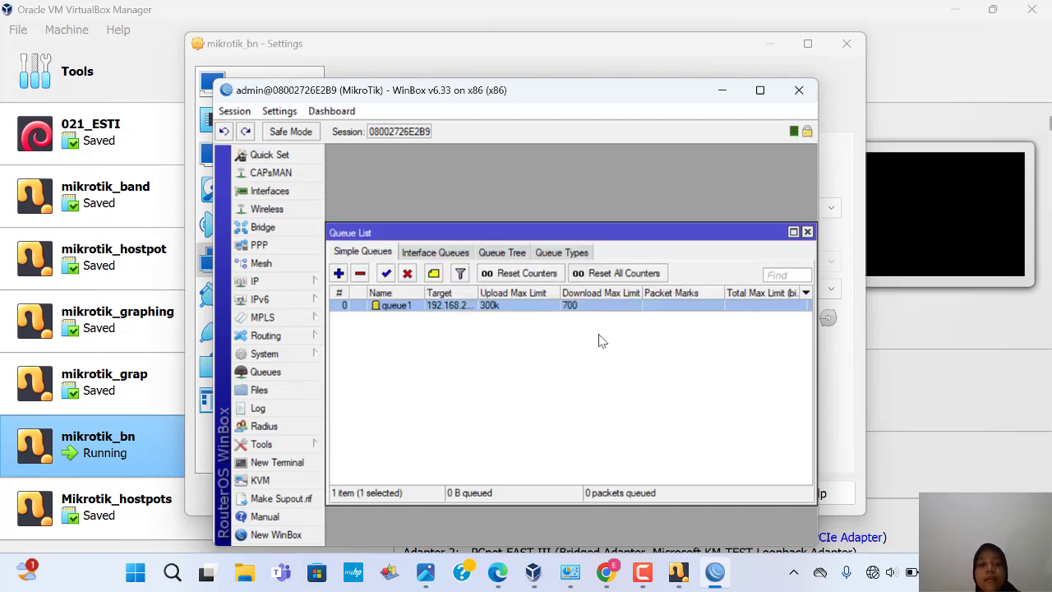
Step: Disable simple queue queue1 in WinBox and bring Chrome's blibli.com page back to the front
{"action": "mouse_move", "coordinate": [543, 566]}
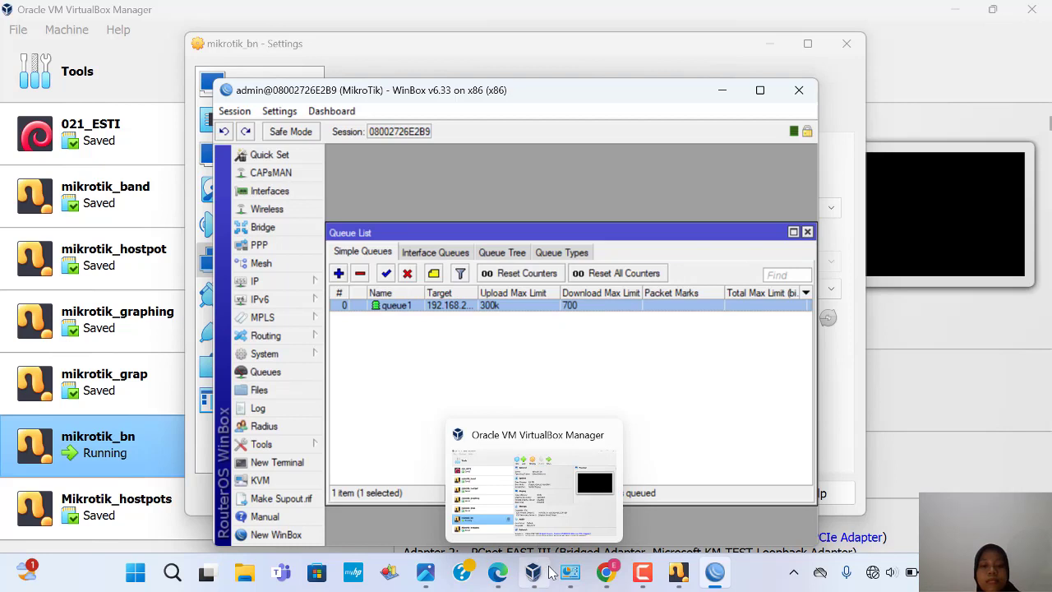
{"action": "mouse_move", "coordinate": [500, 573]}
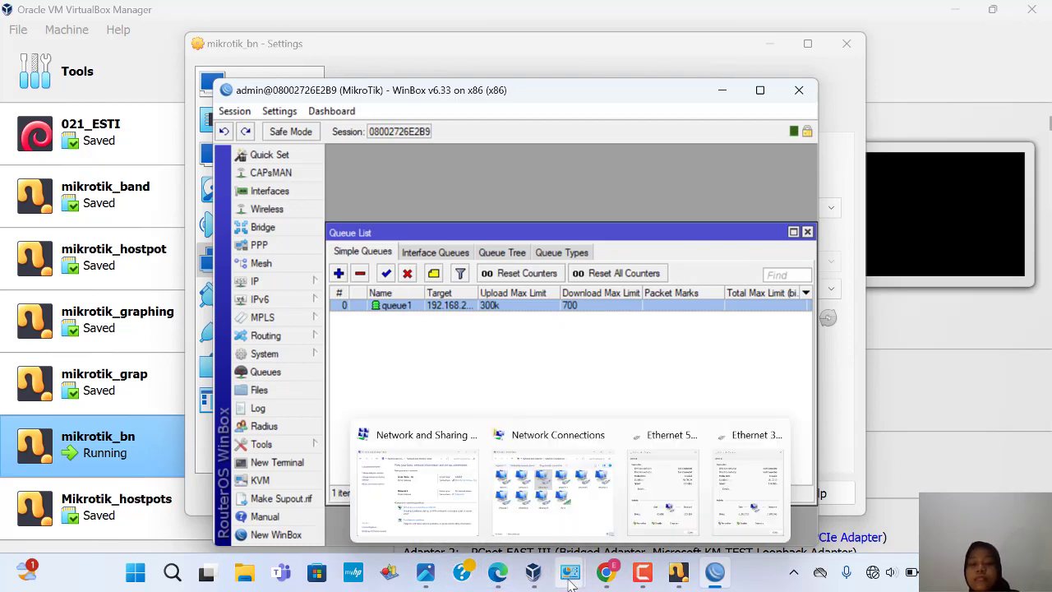
{"action": "mouse_move", "coordinate": [610, 567]}
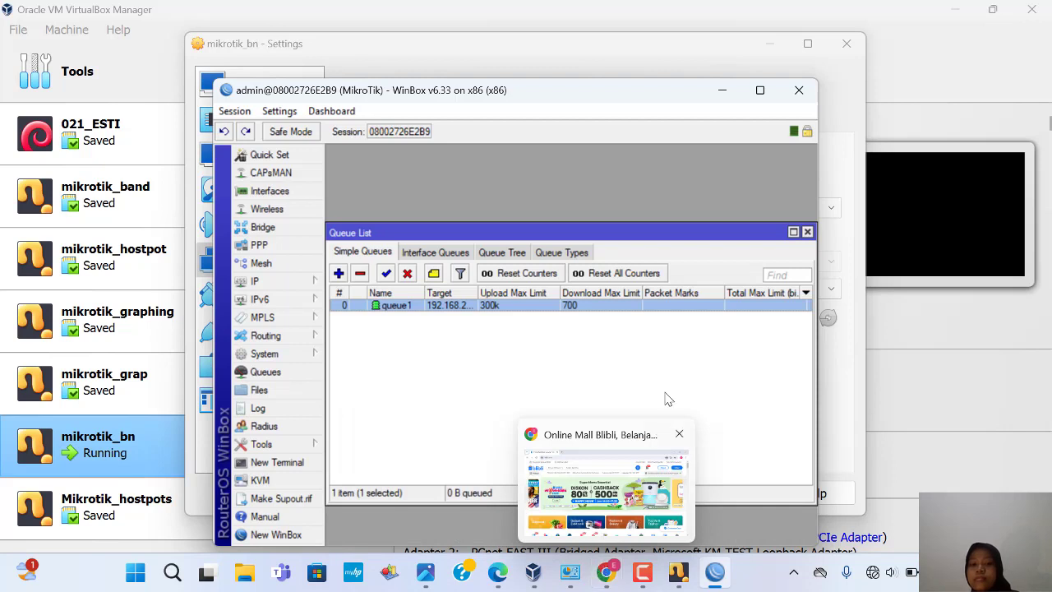
{"action": "left_click", "coordinate": [407, 275]}
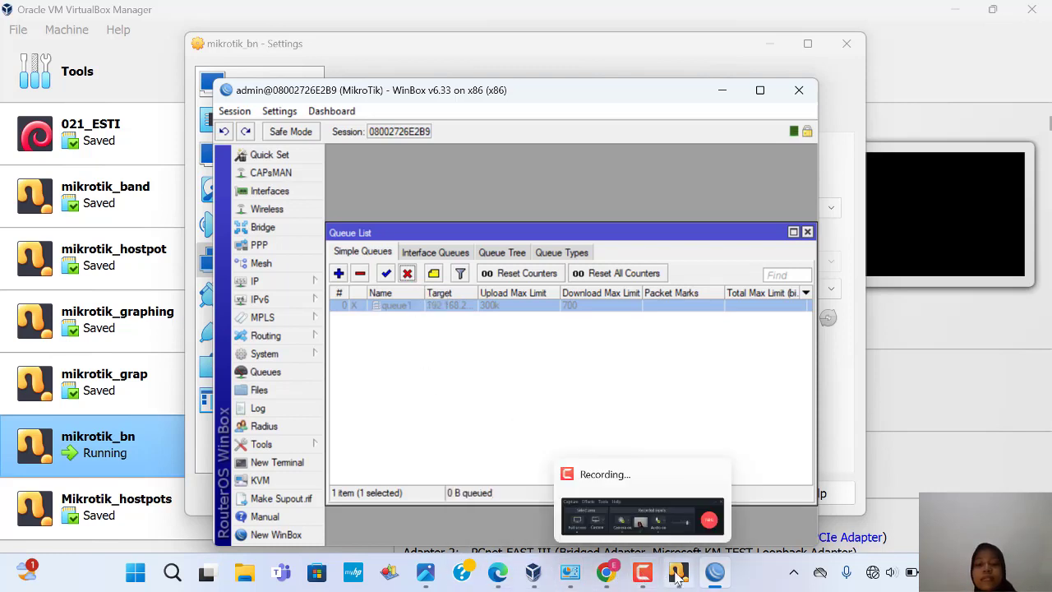
{"action": "left_click", "coordinate": [609, 575]}
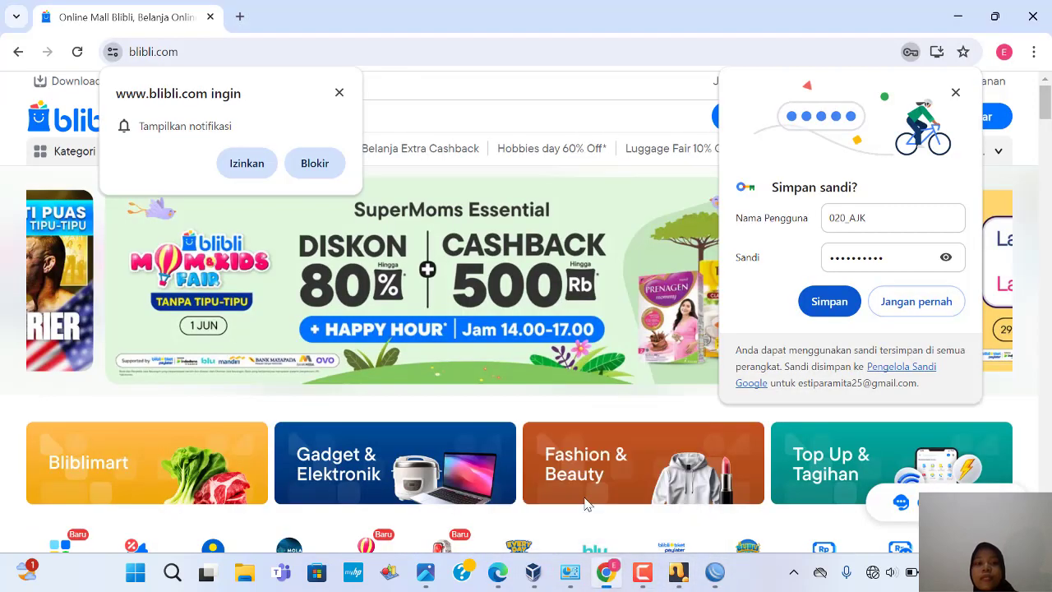
Step: Open speedtest.net in a new Chrome tab
{"action": "left_click", "coordinate": [240, 16]}
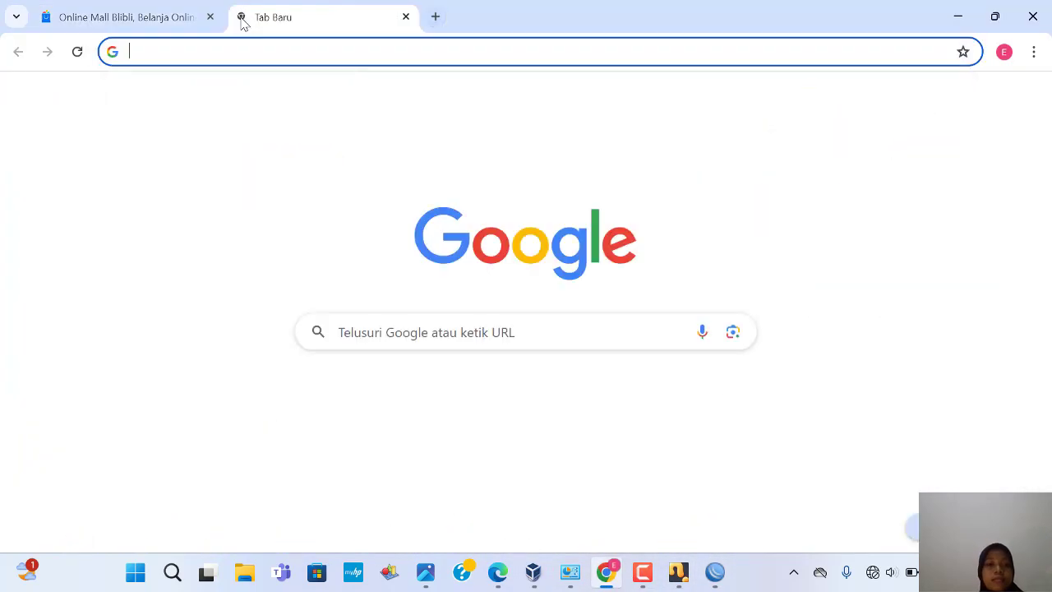
{"action": "left_click", "coordinate": [182, 55]}
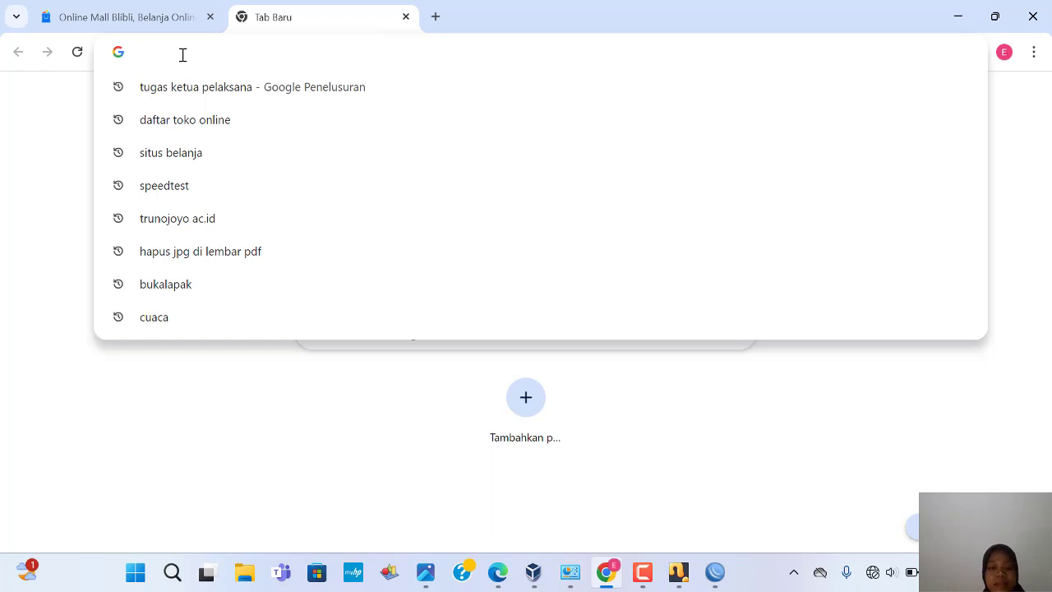
{"action": "type", "text": "Sp"}
{"action": "key", "text": "BackSpace"}
{"action": "key", "text": "BackSpace"}
{"action": "key", "text": "BackSpace"}
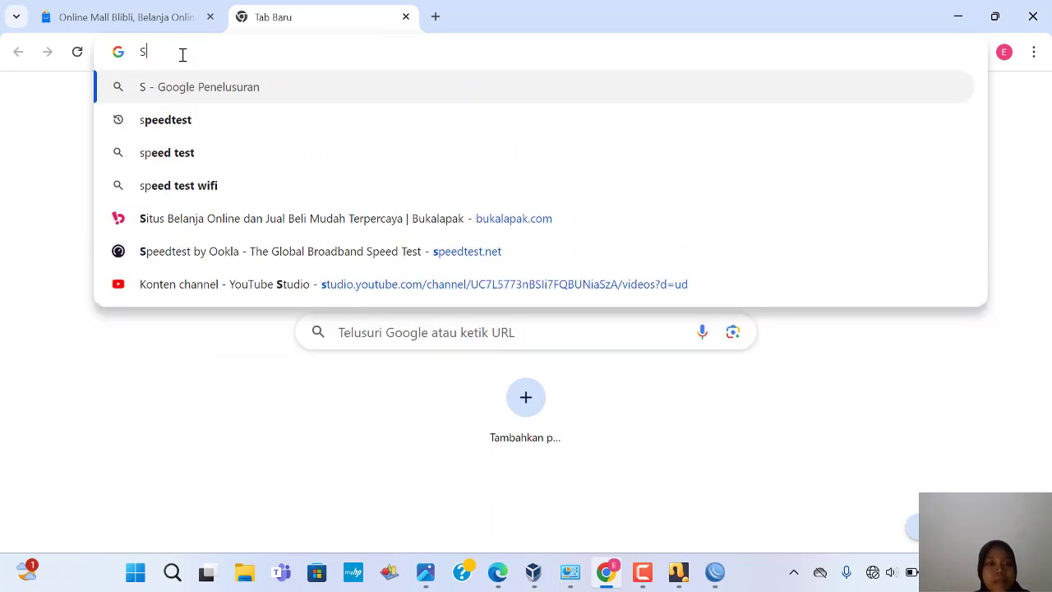
{"action": "type", "text": "speedtest.net"}
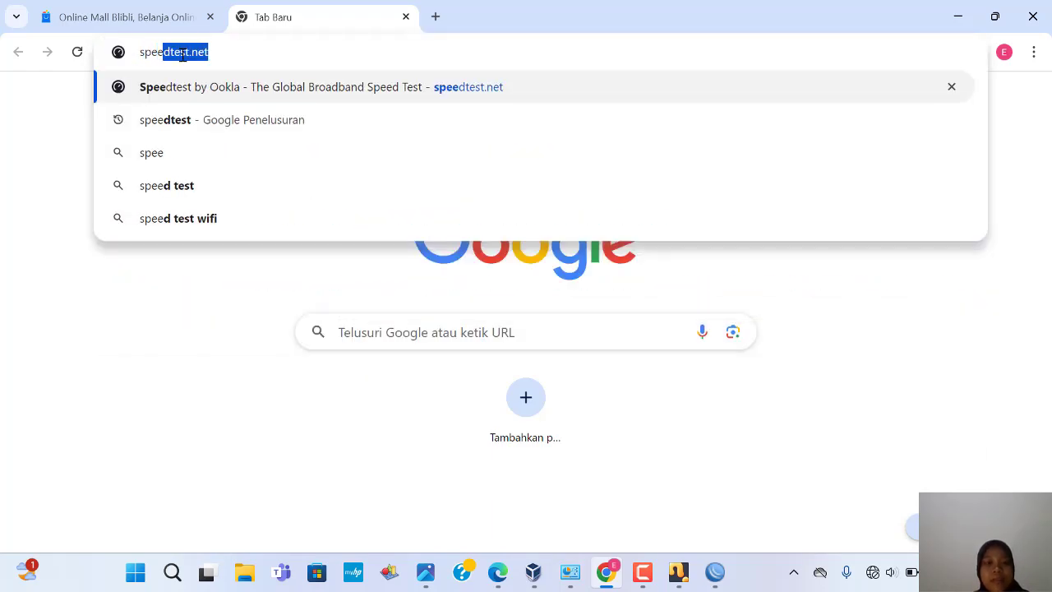
{"action": "left_click", "coordinate": [220, 51]}
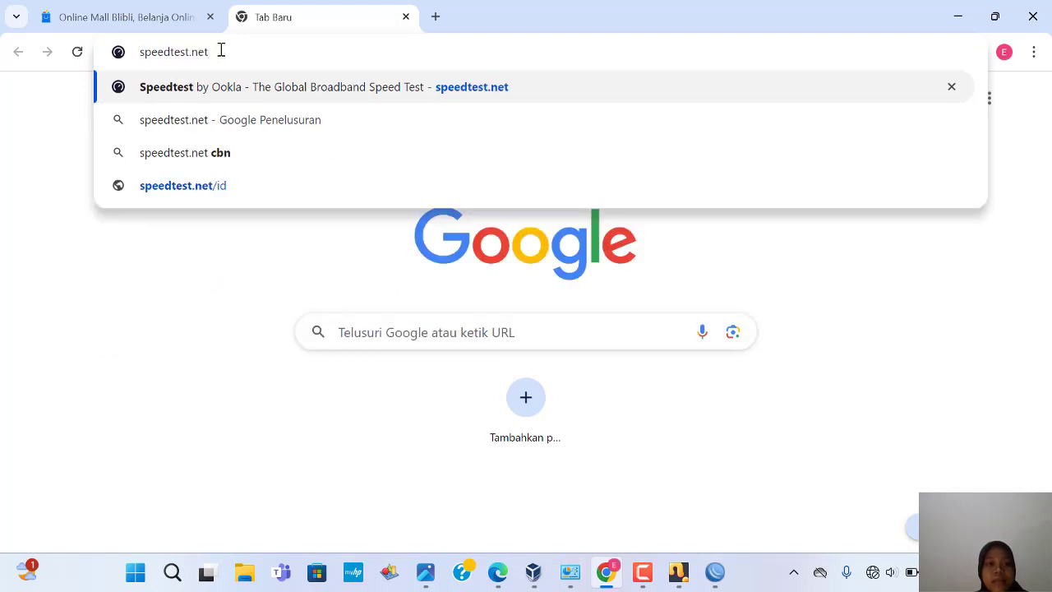
{"action": "key", "text": "Return"}
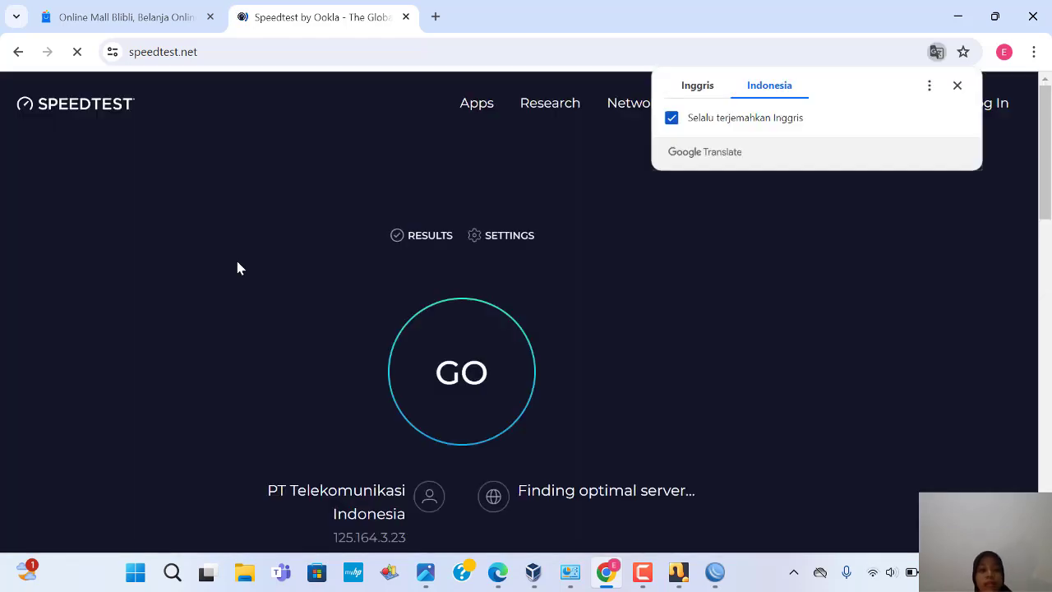
Step: Run the speed test (50.62 Mbps down, 17.27 Mbps up) and rate the result 3
{"action": "left_click", "coordinate": [483, 343]}
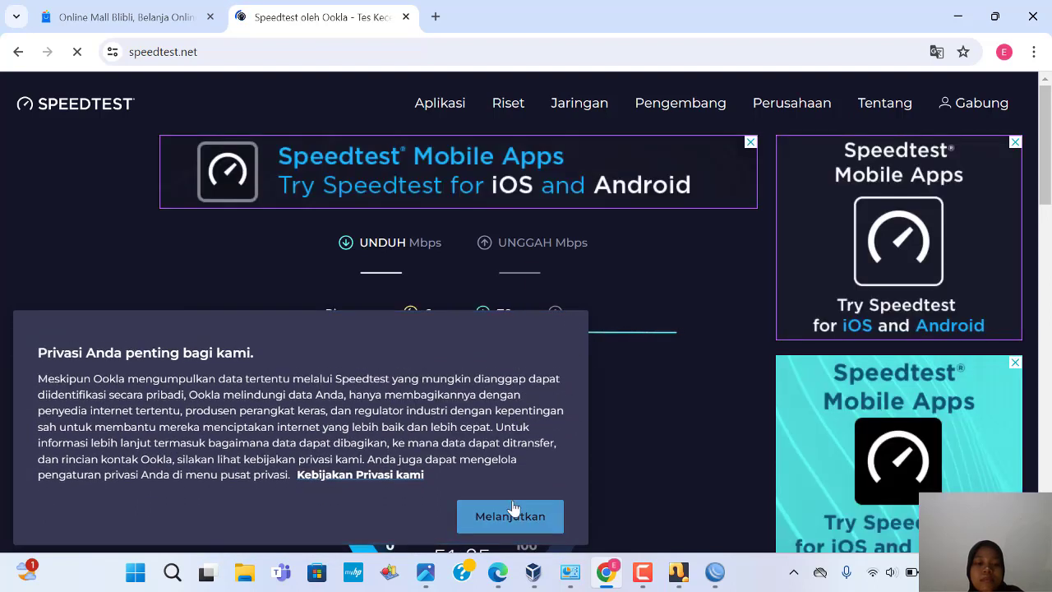
{"action": "left_click", "coordinate": [547, 510]}
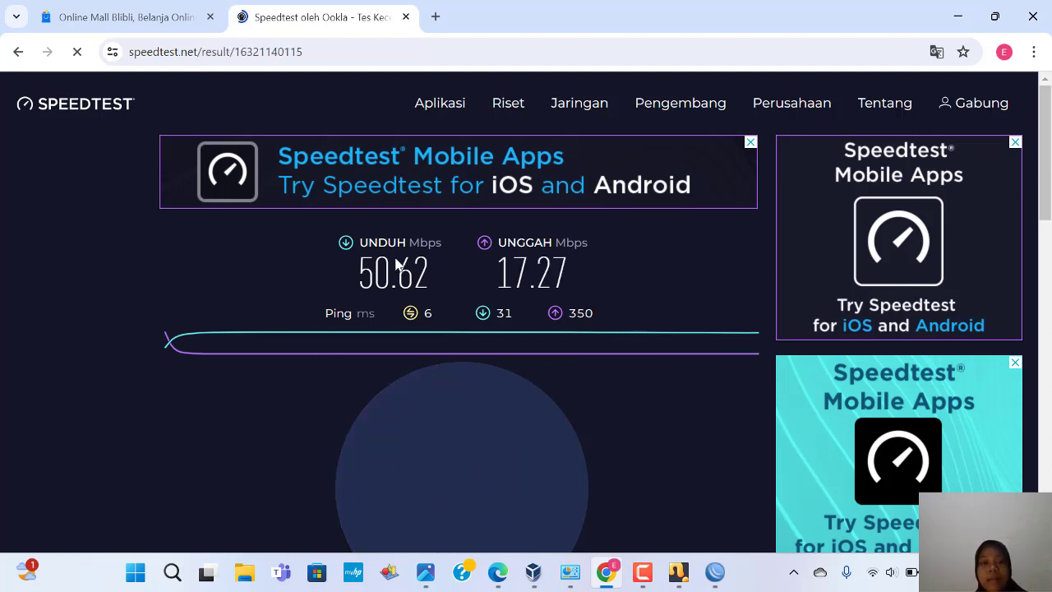
{"action": "scroll", "coordinate": [407, 304], "scroll_direction": "down", "scroll_amount": 1}
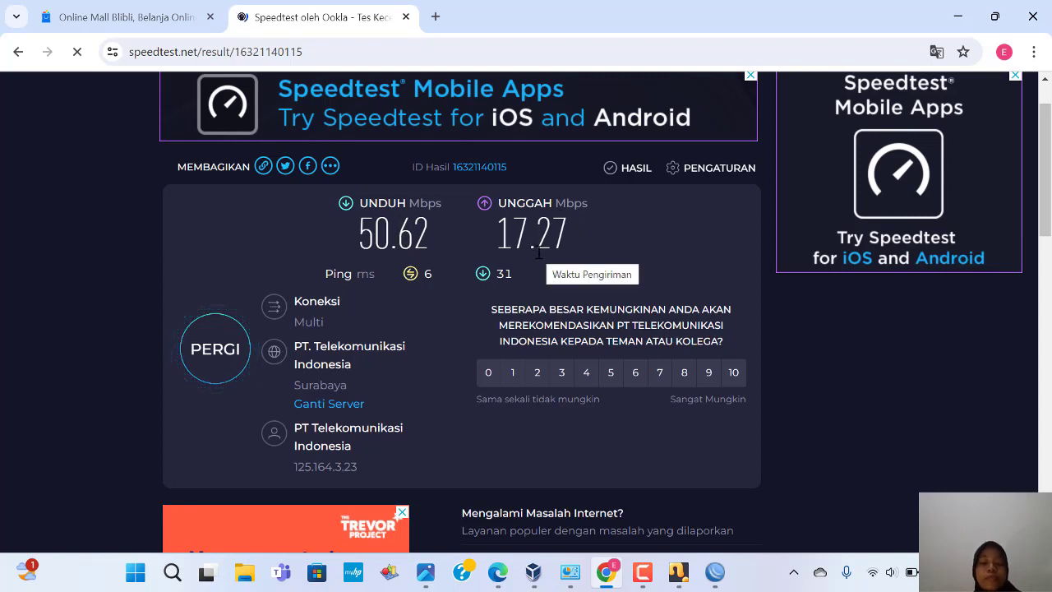
{"action": "left_click", "coordinate": [561, 371]}
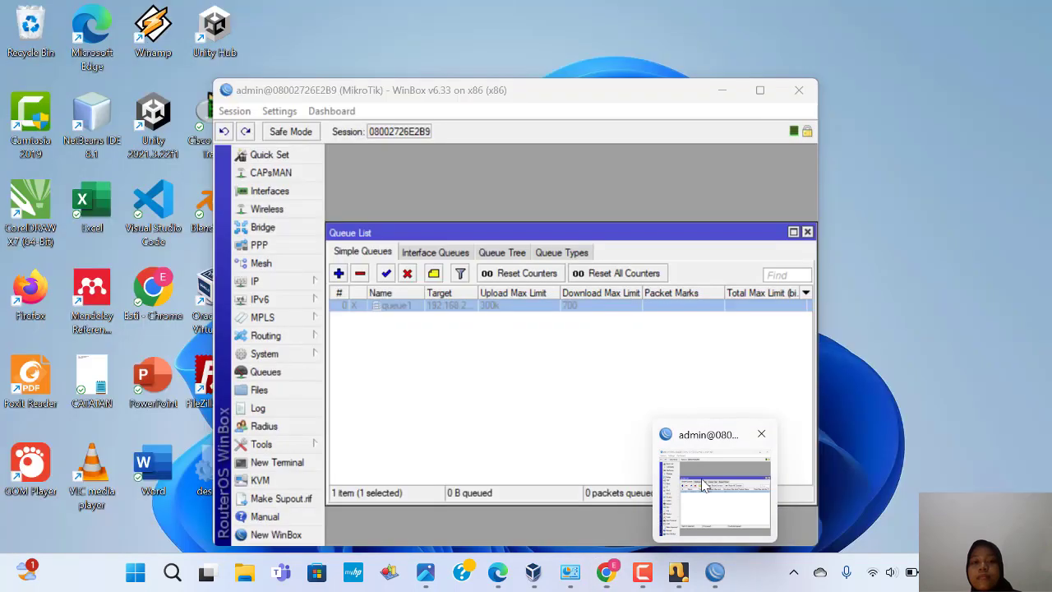
Step: Re-enable queue1 in WinBox, then return to the Chrome Speedtest results
{"action": "left_click", "coordinate": [704, 485]}
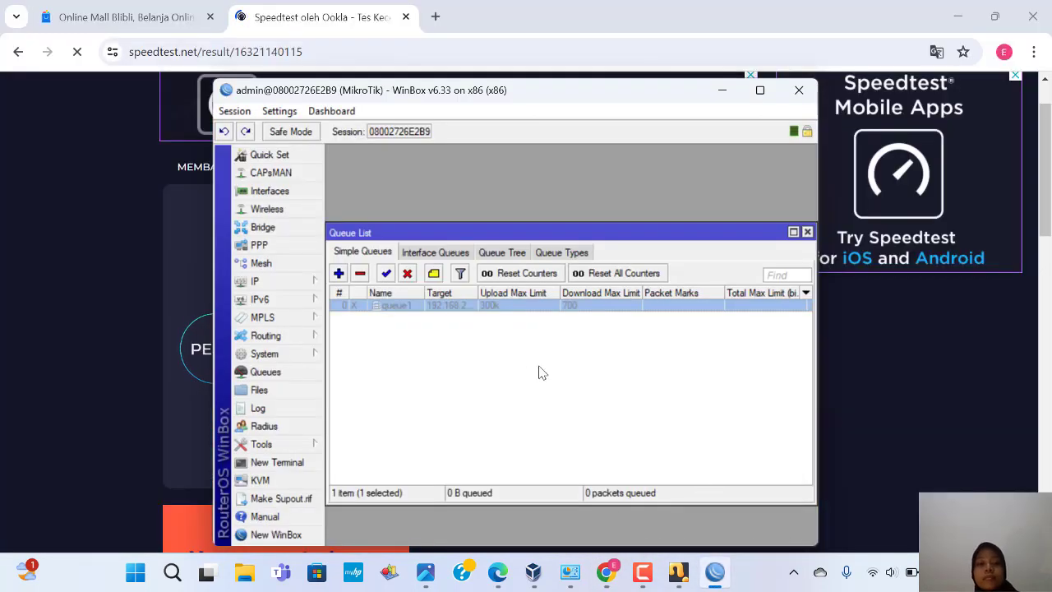
{"action": "left_click", "coordinate": [386, 273]}
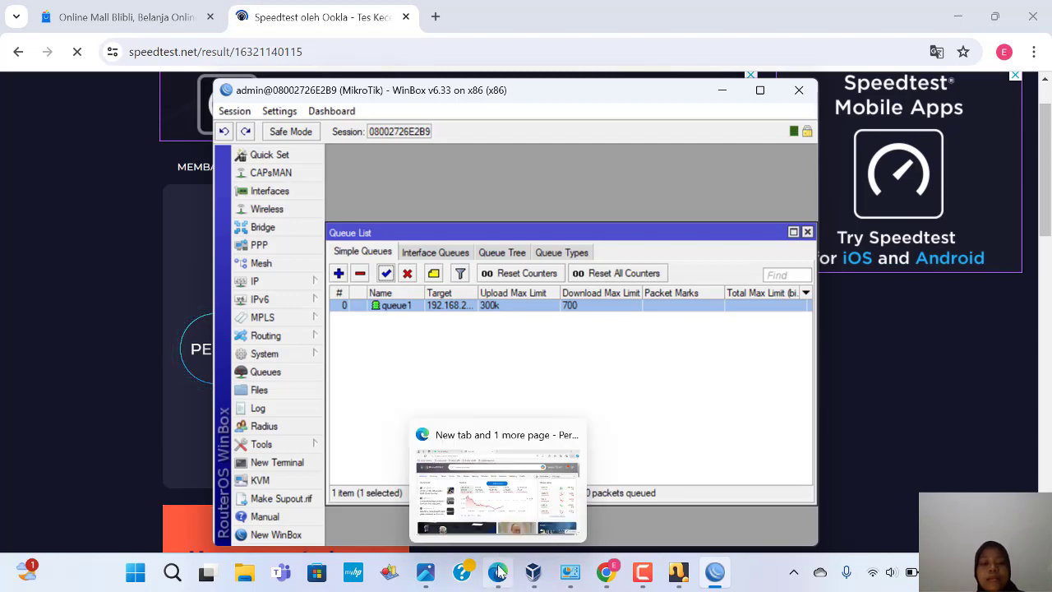
{"action": "mouse_move", "coordinate": [534, 567]}
{"action": "mouse_move", "coordinate": [612, 503]}
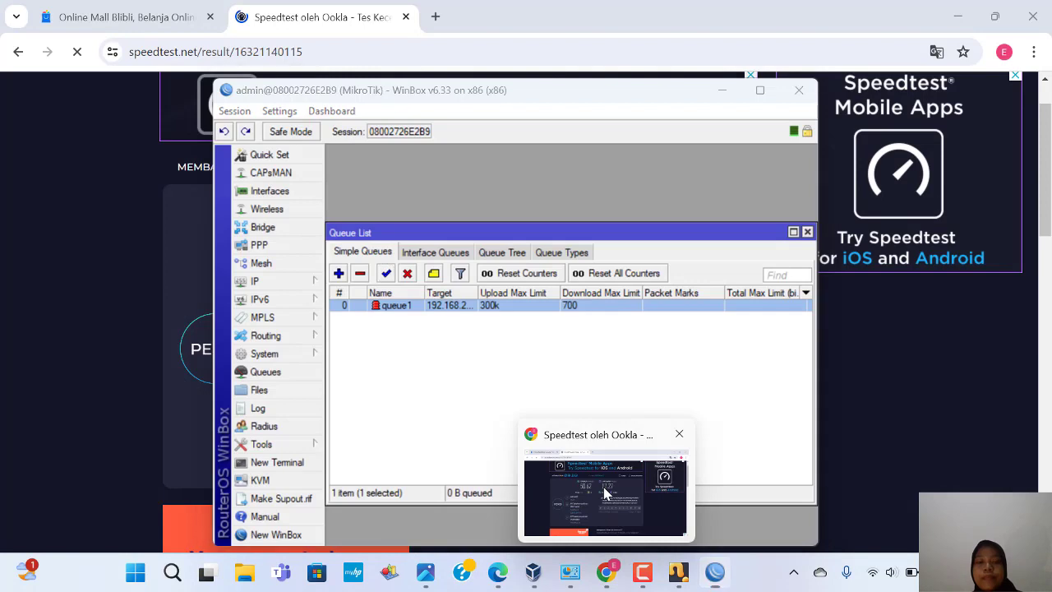
{"action": "left_click", "coordinate": [612, 497]}
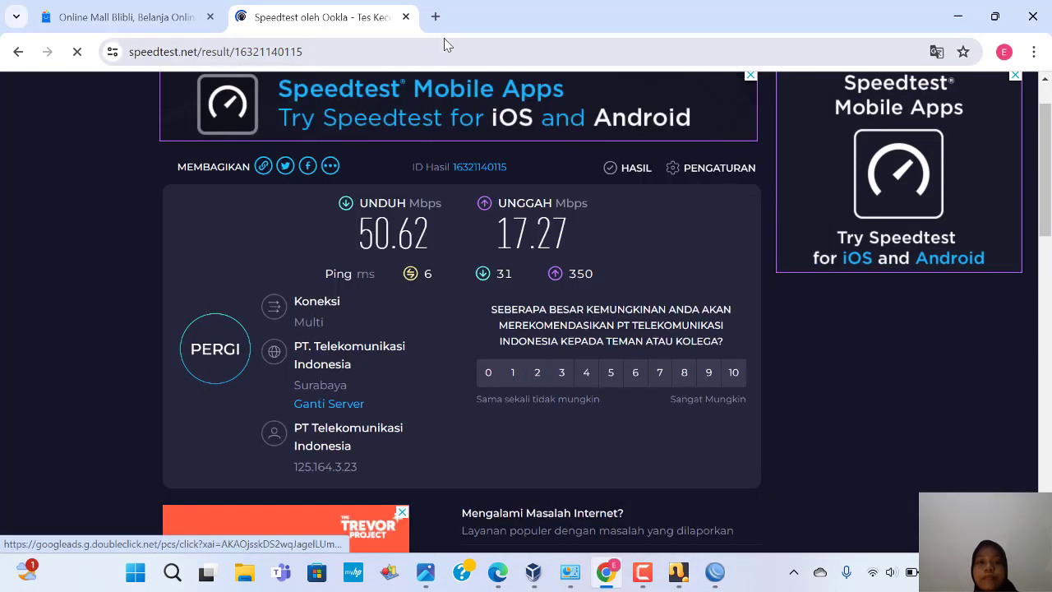
Step: Load speedtest.net in a new tab and run a test with queue1 enabled: 38.57 down, 14.75 up
{"action": "left_click", "coordinate": [436, 17]}
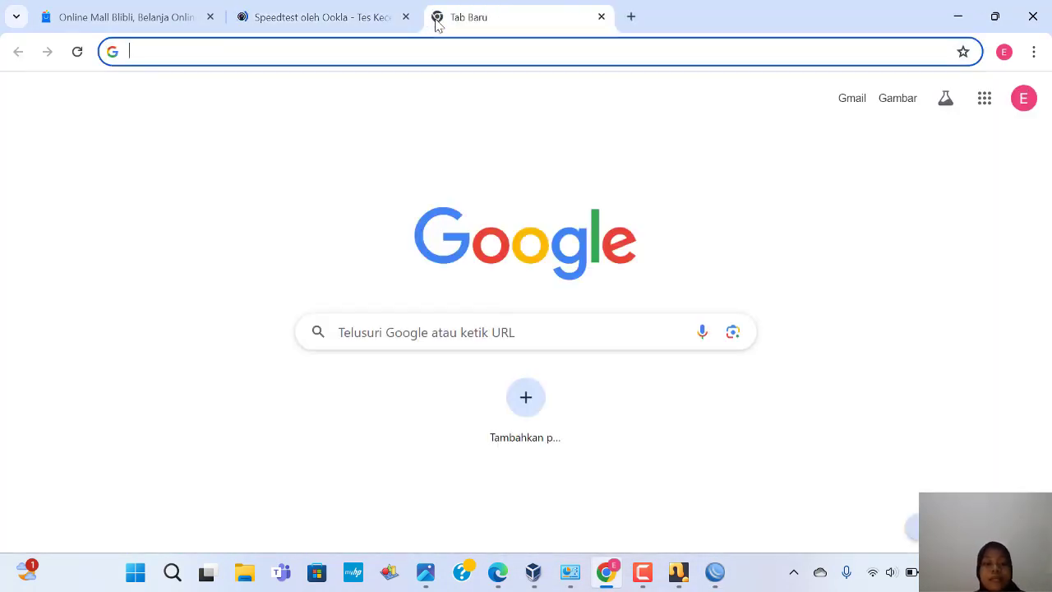
{"action": "type", "text": "s"}
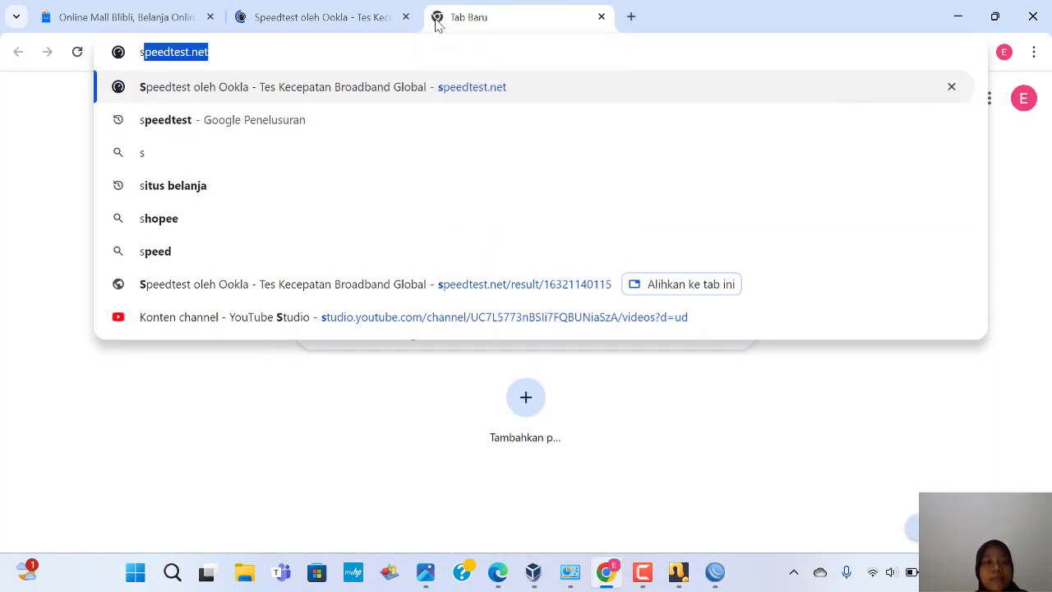
{"action": "left_click", "coordinate": [248, 45]}
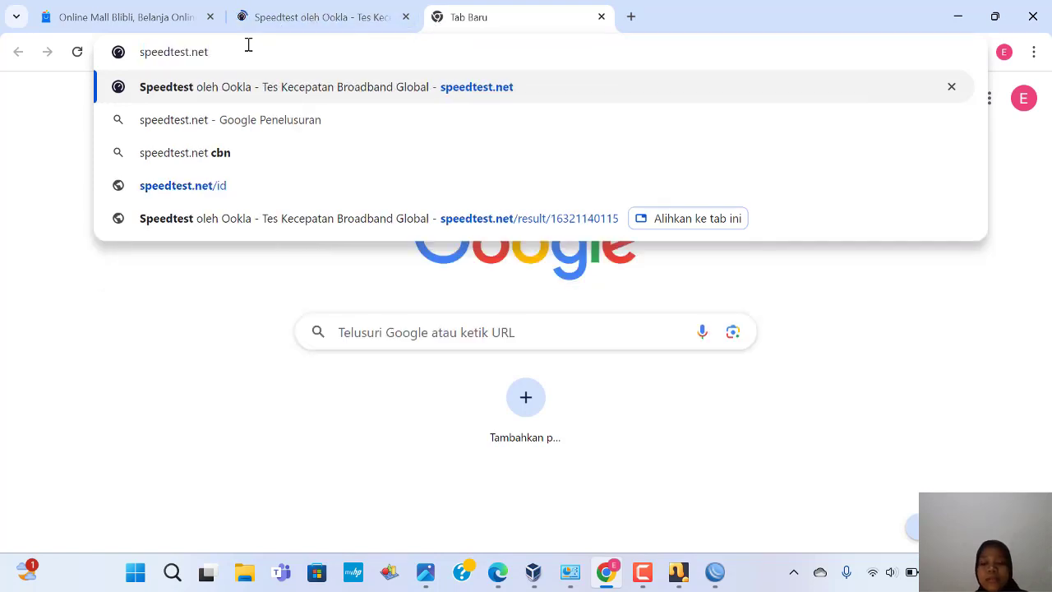
{"action": "key", "text": "Return"}
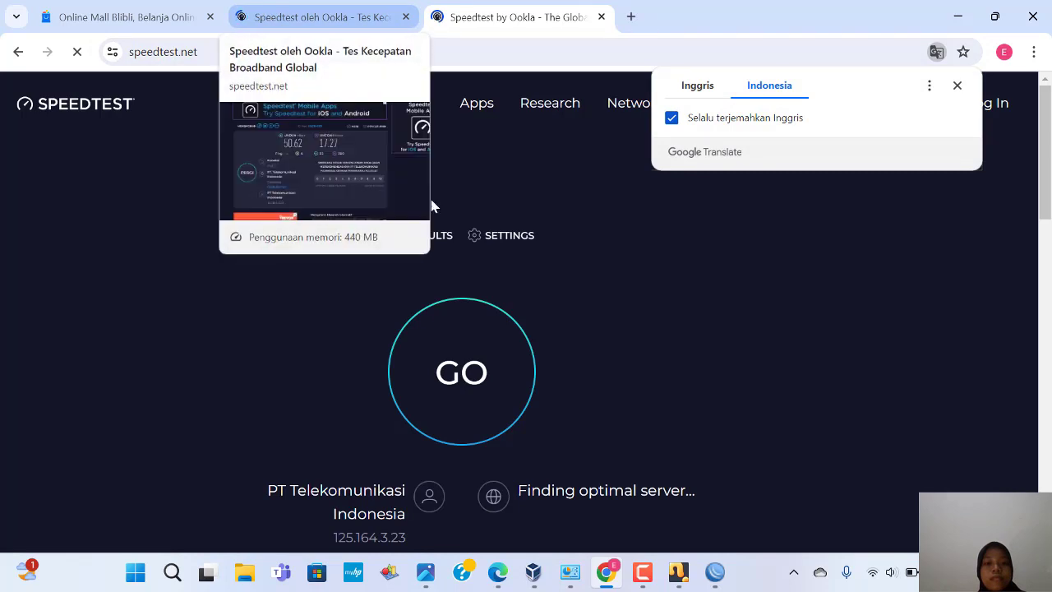
{"action": "left_click", "coordinate": [474, 353]}
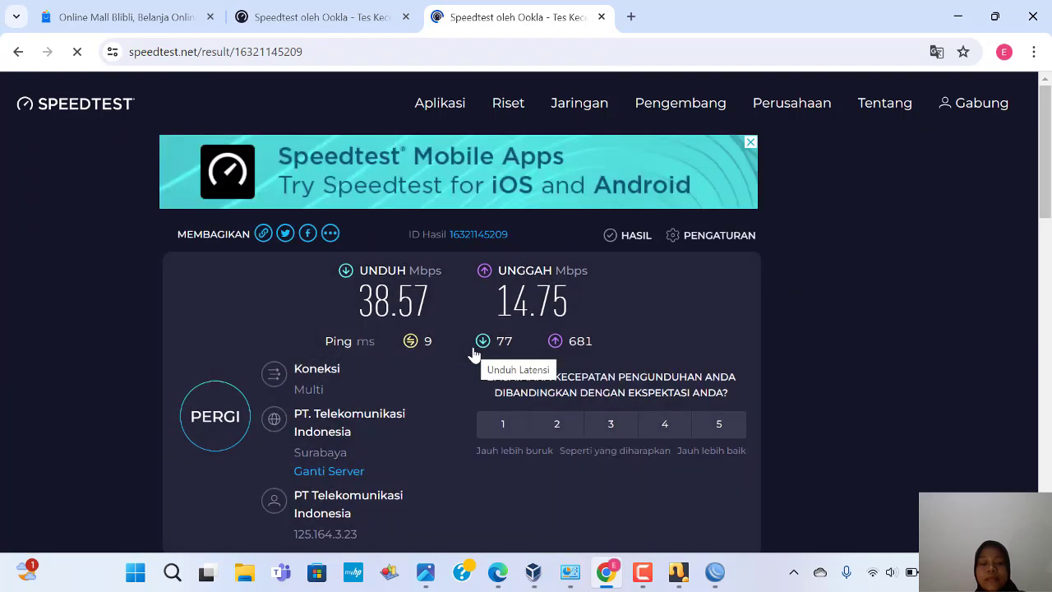
Step: Decline the location request on the earlier Speedtest result tab
{"action": "scroll", "coordinate": [475, 355], "scroll_direction": "down", "scroll_amount": 1}
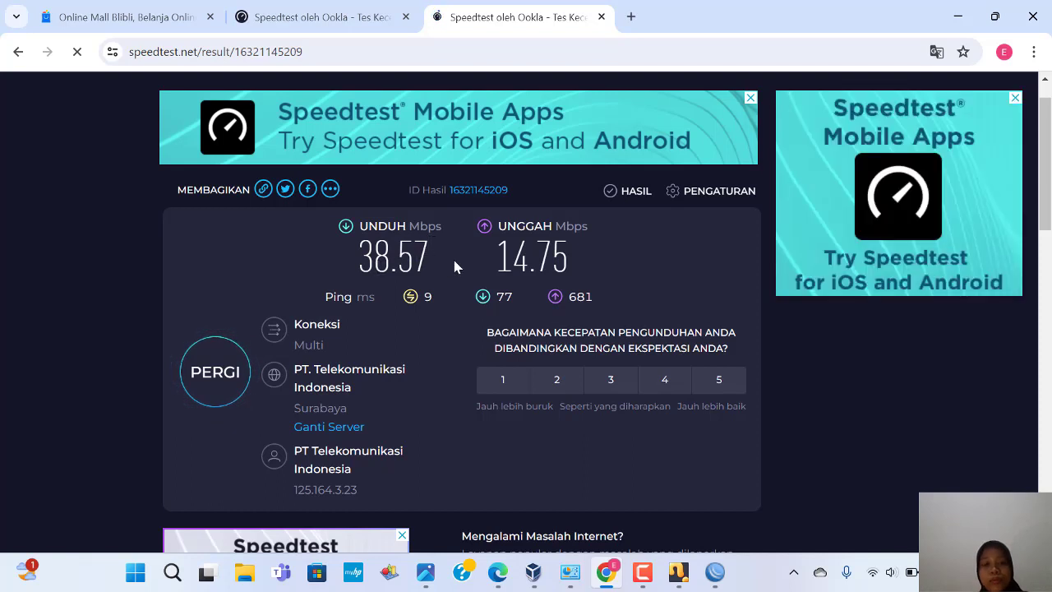
{"action": "left_click", "coordinate": [341, 31]}
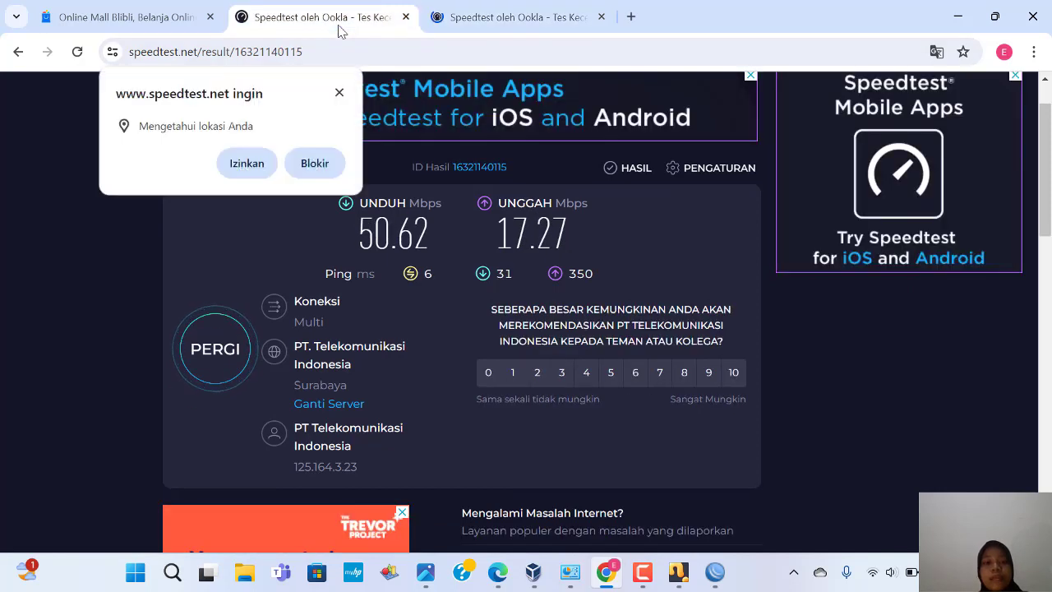
{"action": "left_click", "coordinate": [342, 94]}
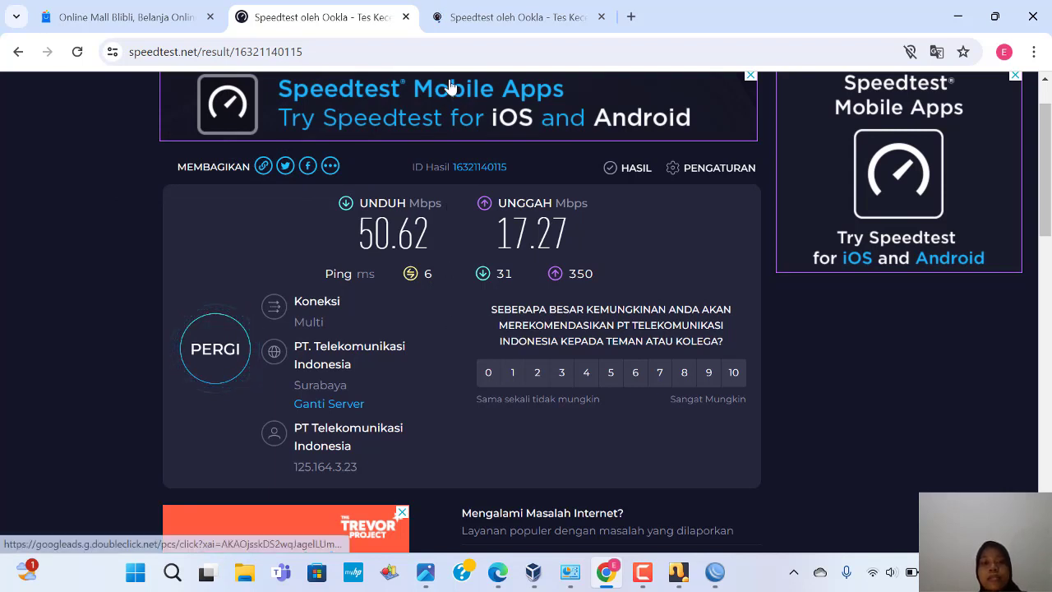
Step: Decline the location request on the newest tab and review its 38.57 Mbps result
{"action": "left_click", "coordinate": [453, 16]}
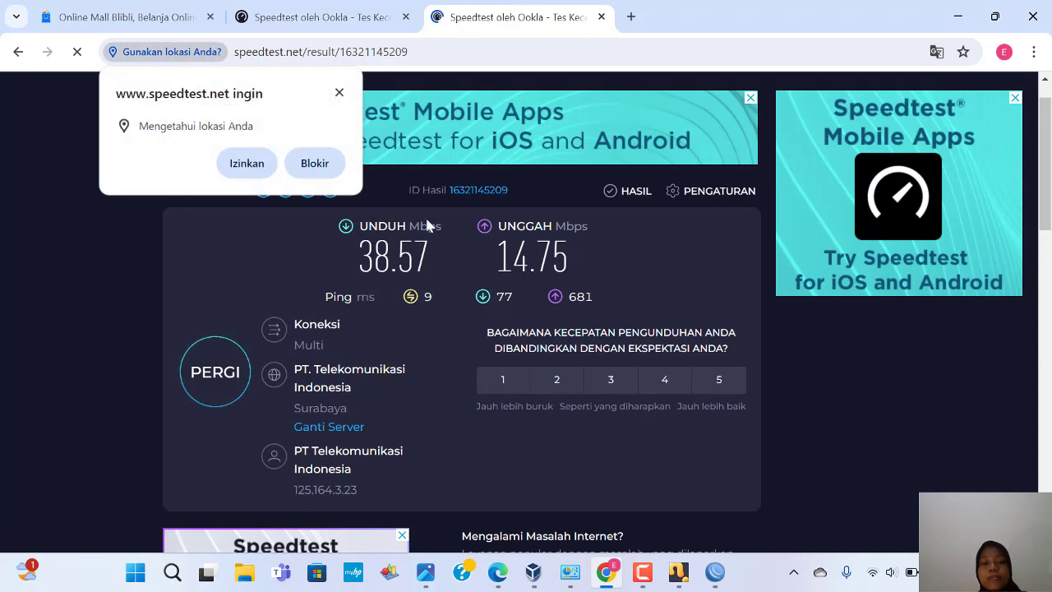
{"action": "left_click", "coordinate": [339, 94]}
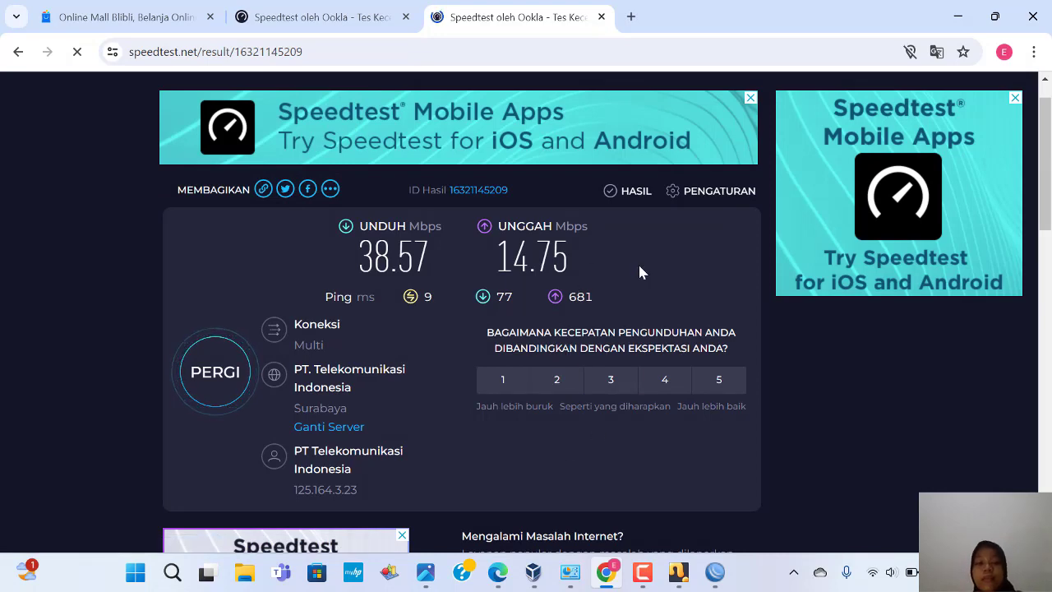
{"action": "scroll", "coordinate": [640, 272], "scroll_direction": "up", "scroll_amount": 1}
{"action": "scroll", "coordinate": [640, 272], "scroll_direction": "down", "scroll_amount": 1}
{"action": "scroll", "coordinate": [640, 272], "scroll_direction": "up", "scroll_amount": 1}
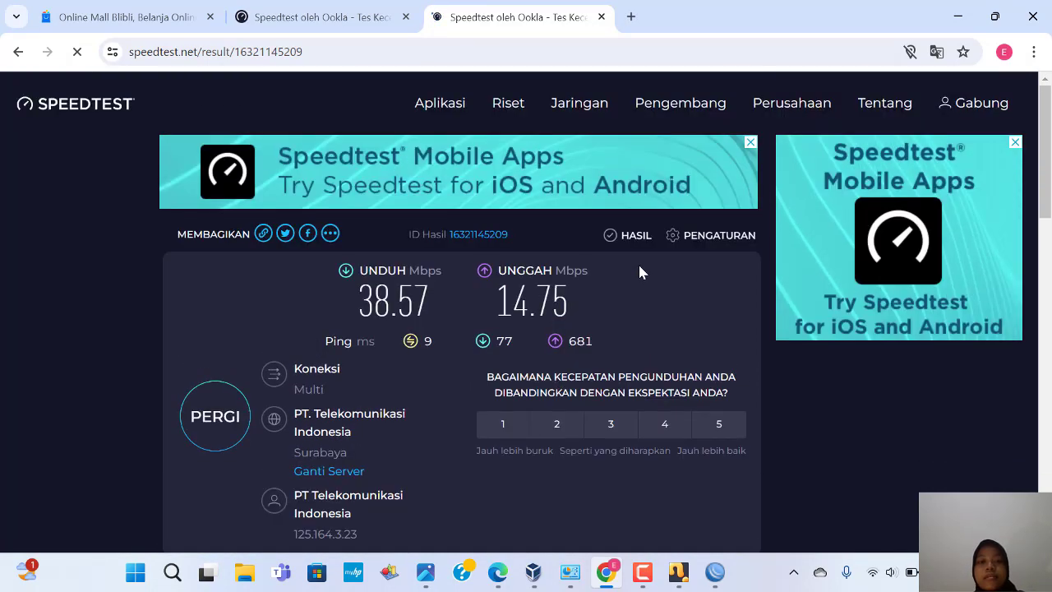
{"action": "scroll", "coordinate": [449, 306], "scroll_direction": "down", "scroll_amount": 2}
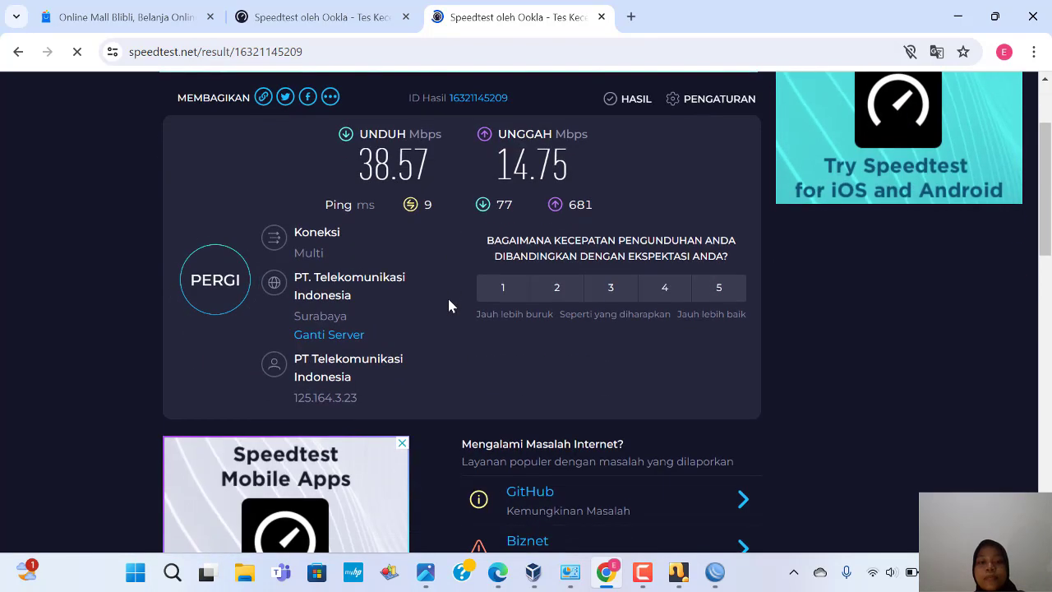
{"action": "scroll", "coordinate": [449, 306], "scroll_direction": "up", "scroll_amount": 1}
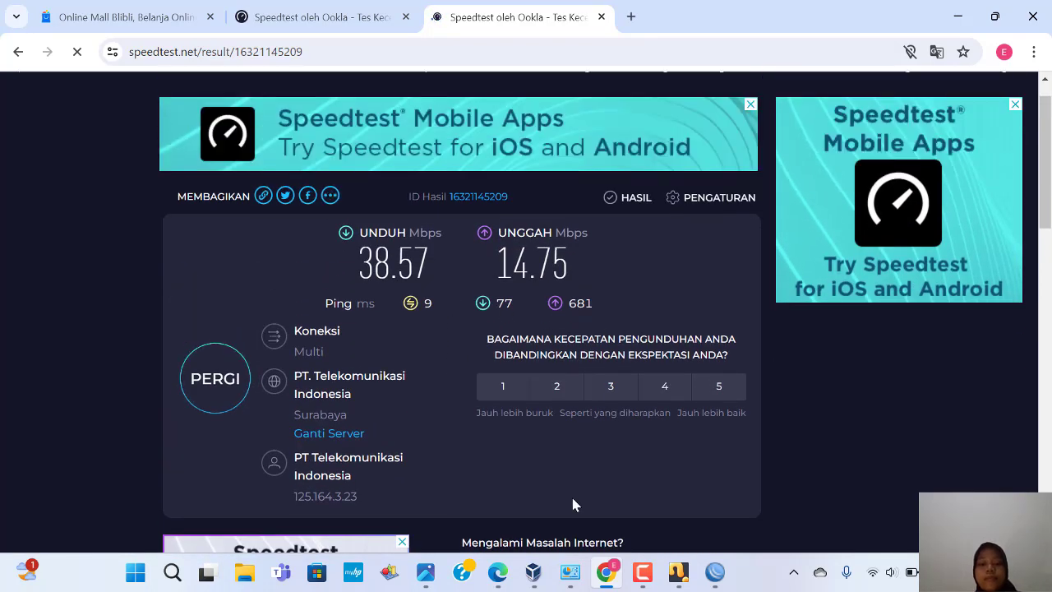
{"action": "mouse_move", "coordinate": [540, 573]}
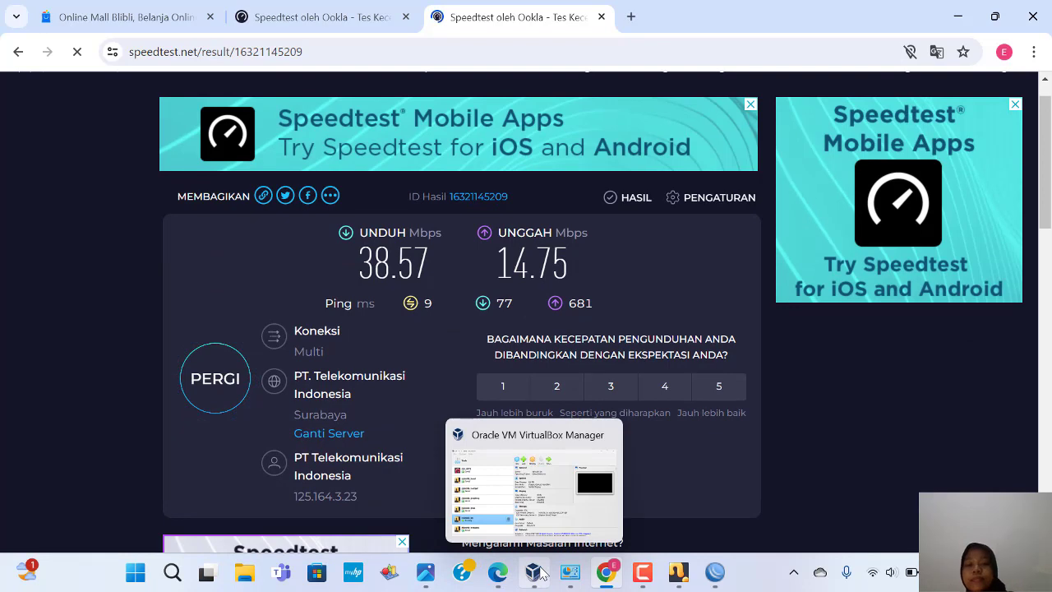
Step: Close the mikrotik_bn VM window, saving the machine state
{"action": "mouse_move", "coordinate": [676, 580]}
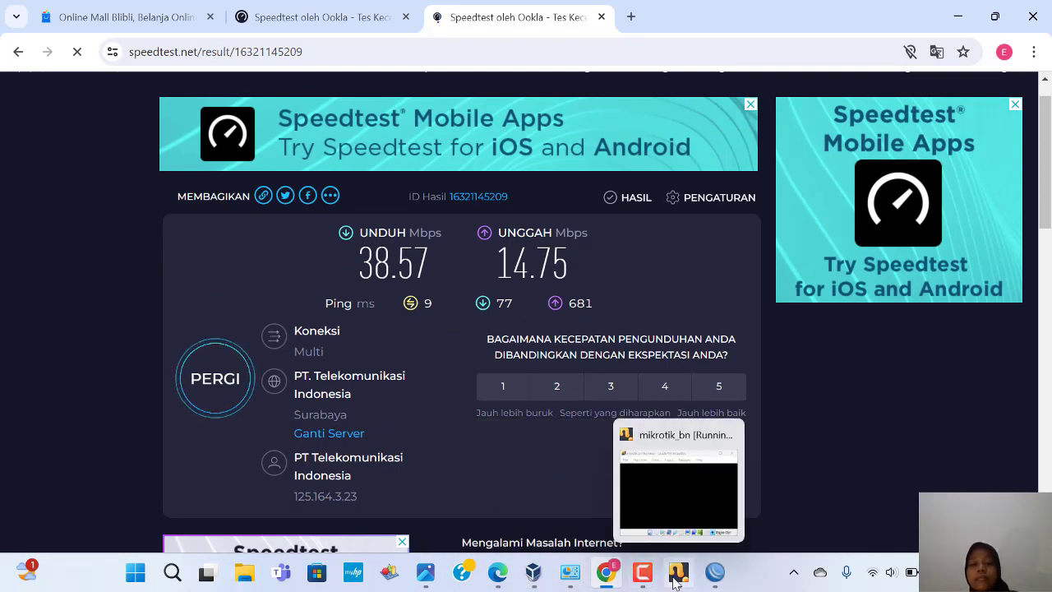
{"action": "left_click", "coordinate": [675, 525]}
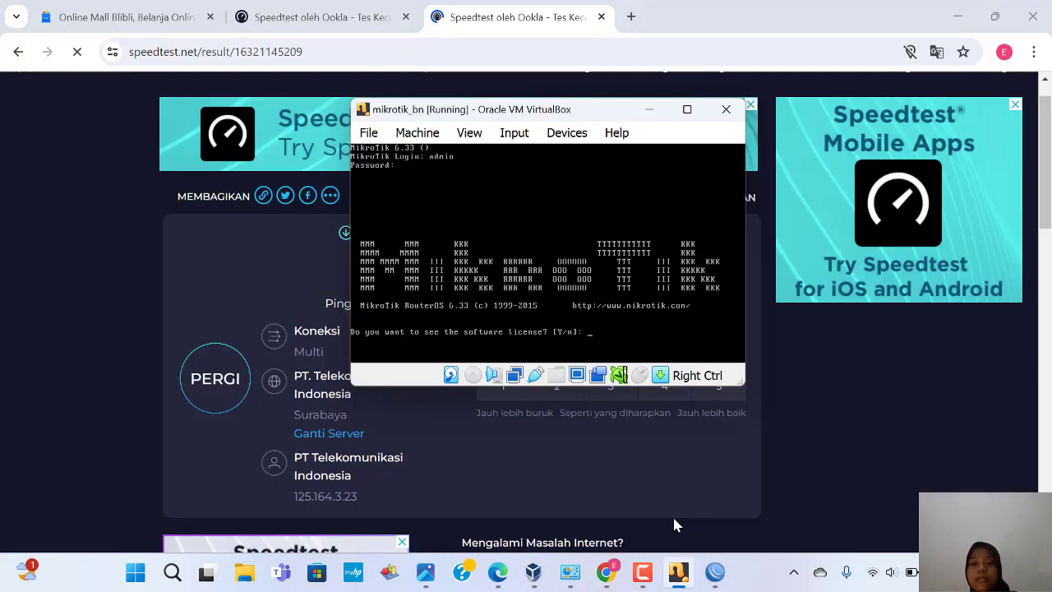
{"action": "left_click", "coordinate": [733, 112]}
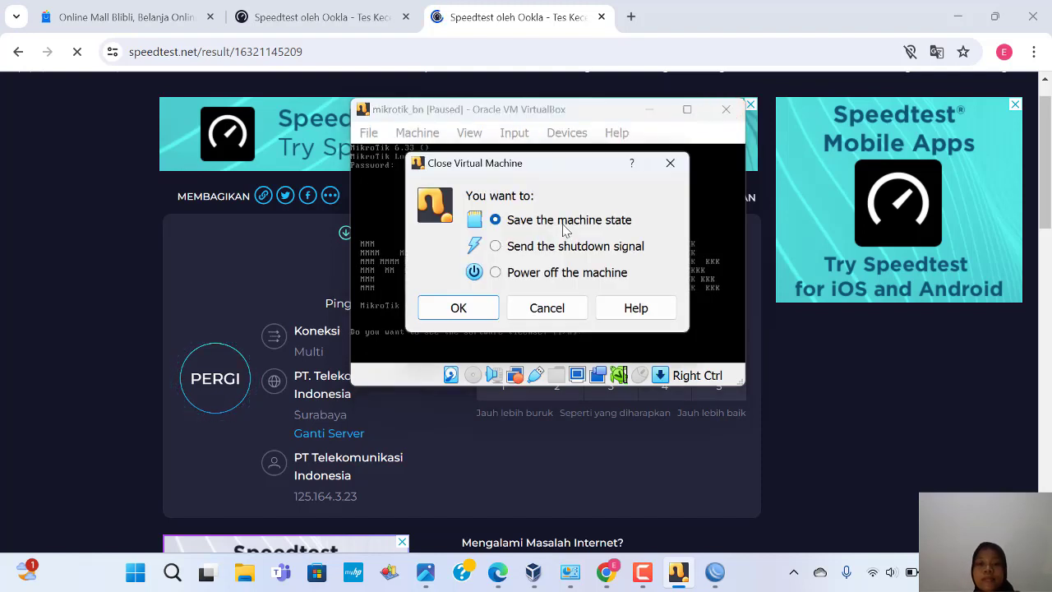
{"action": "left_click", "coordinate": [458, 308]}
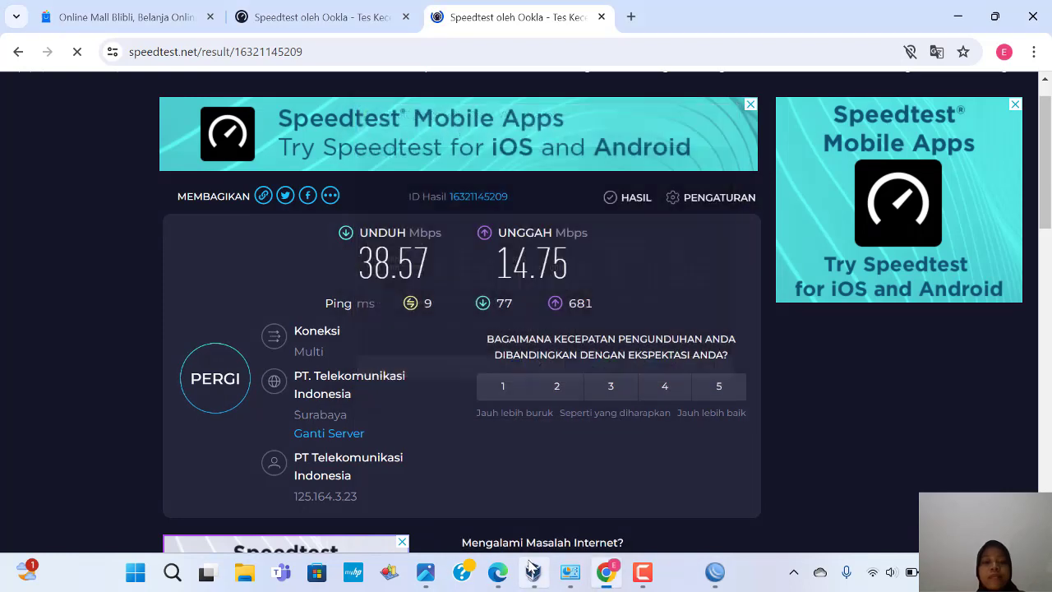
Step: Close mikrotik_bn's settings window in VirtualBox Manager
{"action": "mouse_move", "coordinate": [556, 571]}
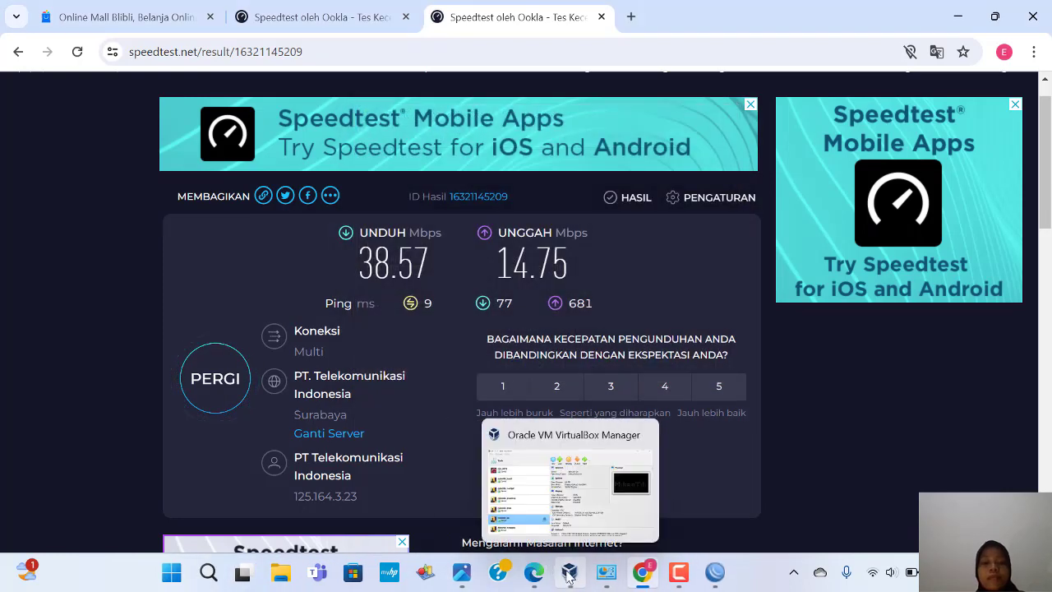
{"action": "left_click", "coordinate": [552, 523]}
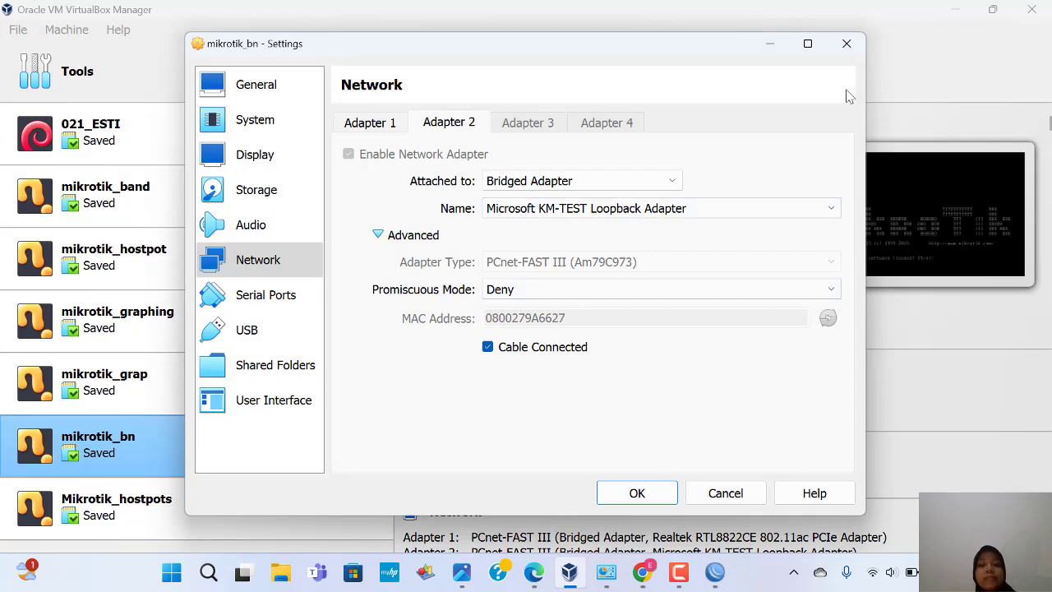
{"action": "left_click", "coordinate": [848, 46]}
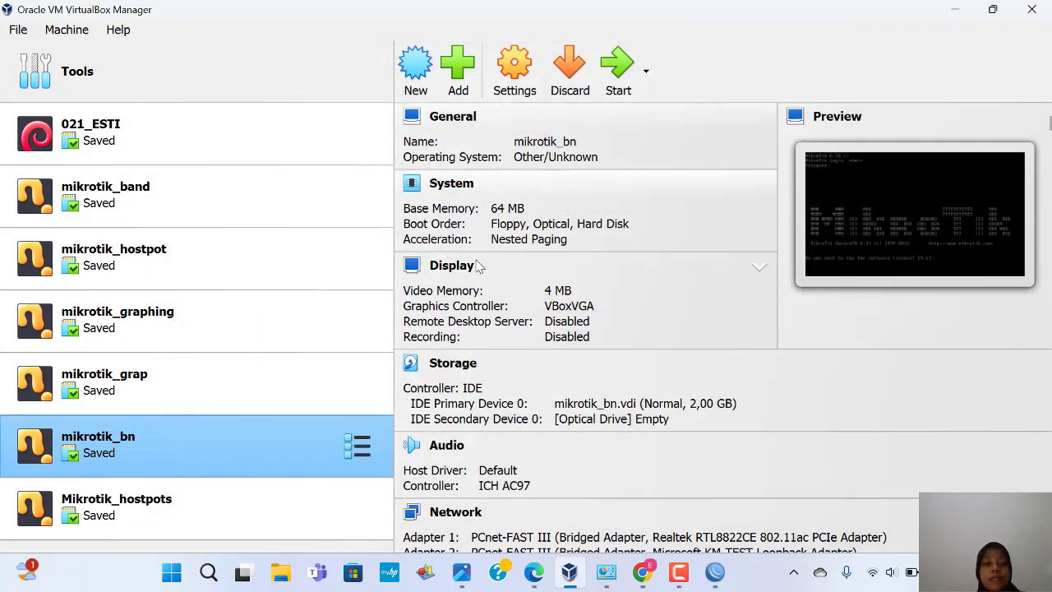
Step: Check mikrotik_grap's network settings: Adapter 1 bridged (Advanced expanded), Adapter 2 host-only, then close
{"action": "right_click", "coordinate": [288, 374]}
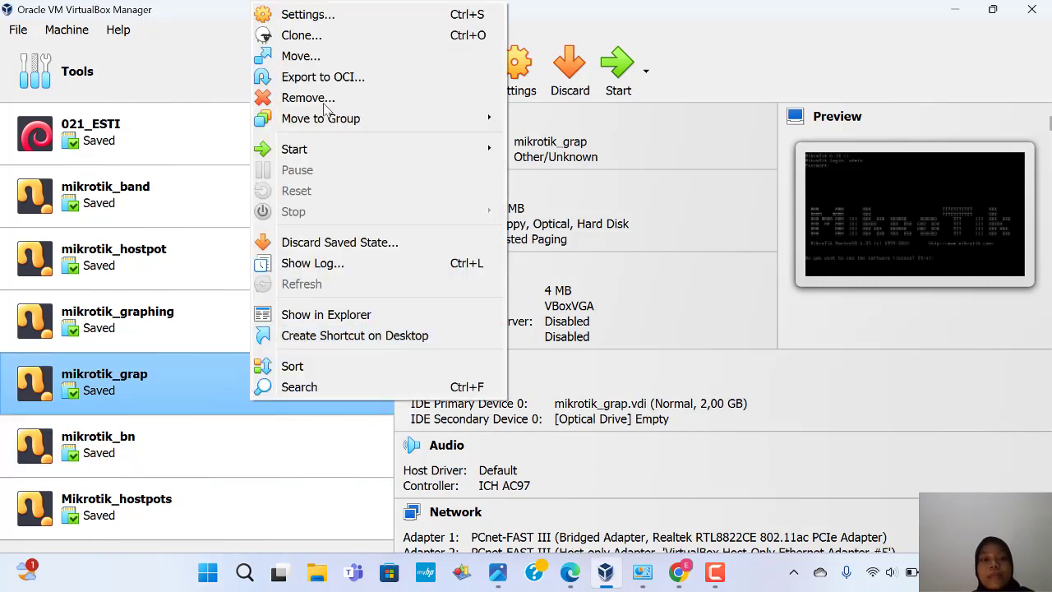
{"action": "left_click", "coordinate": [311, 18]}
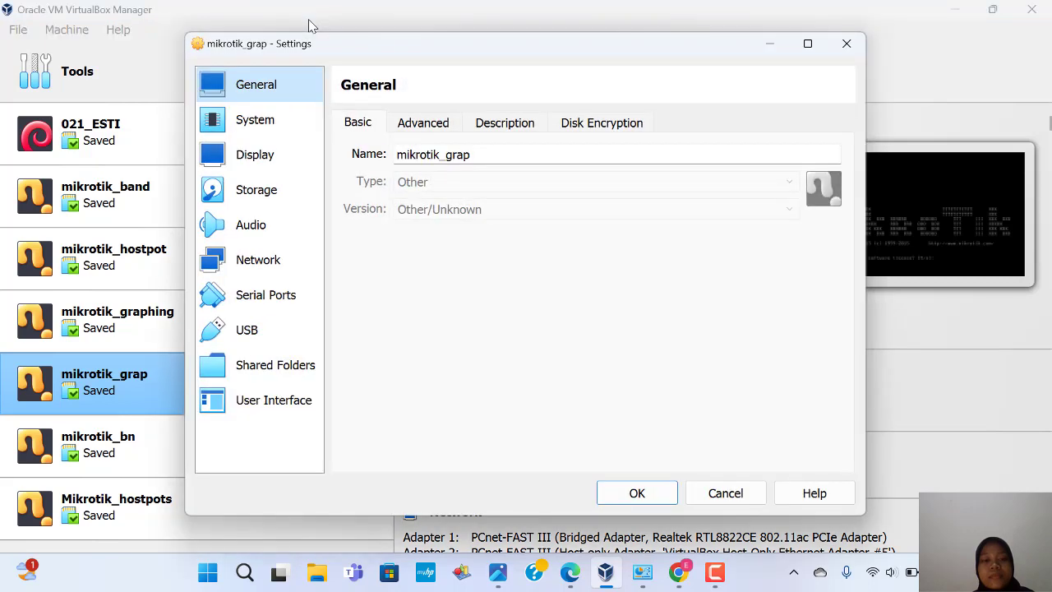
{"action": "left_click", "coordinate": [264, 260]}
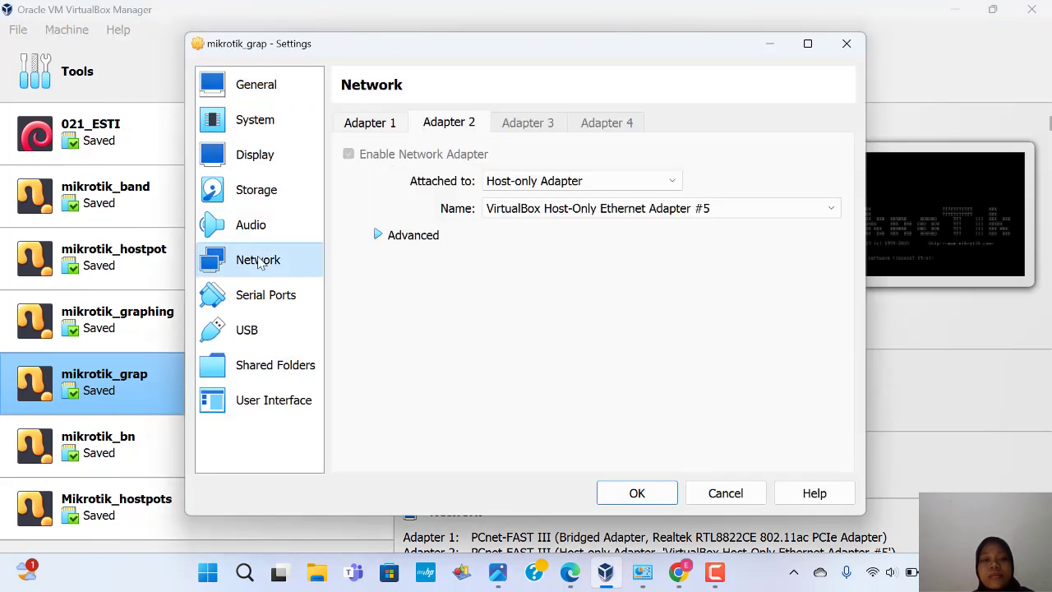
{"action": "left_click", "coordinate": [392, 123]}
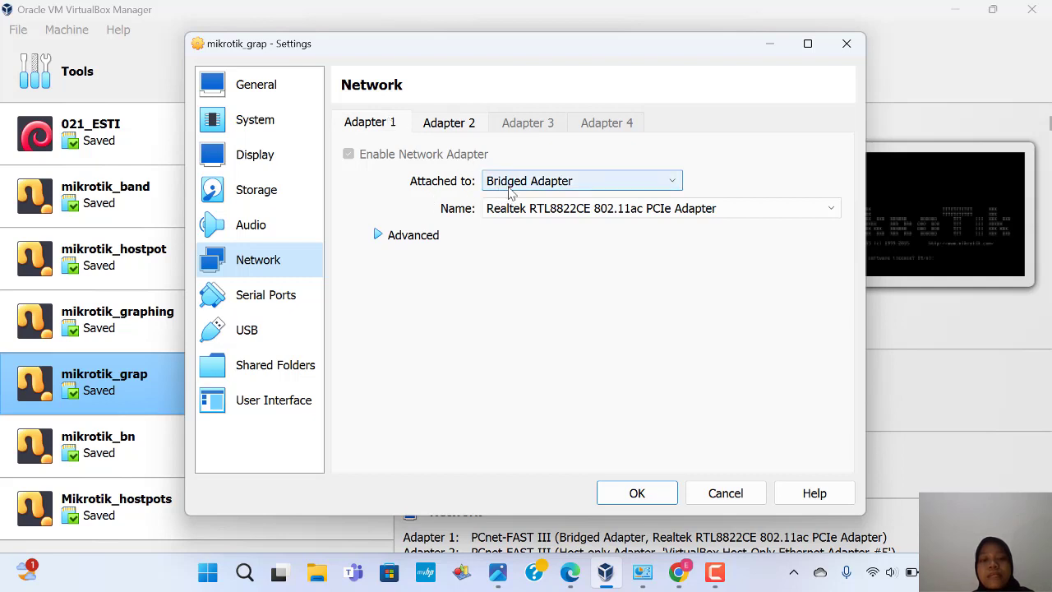
{"action": "left_click", "coordinate": [461, 138]}
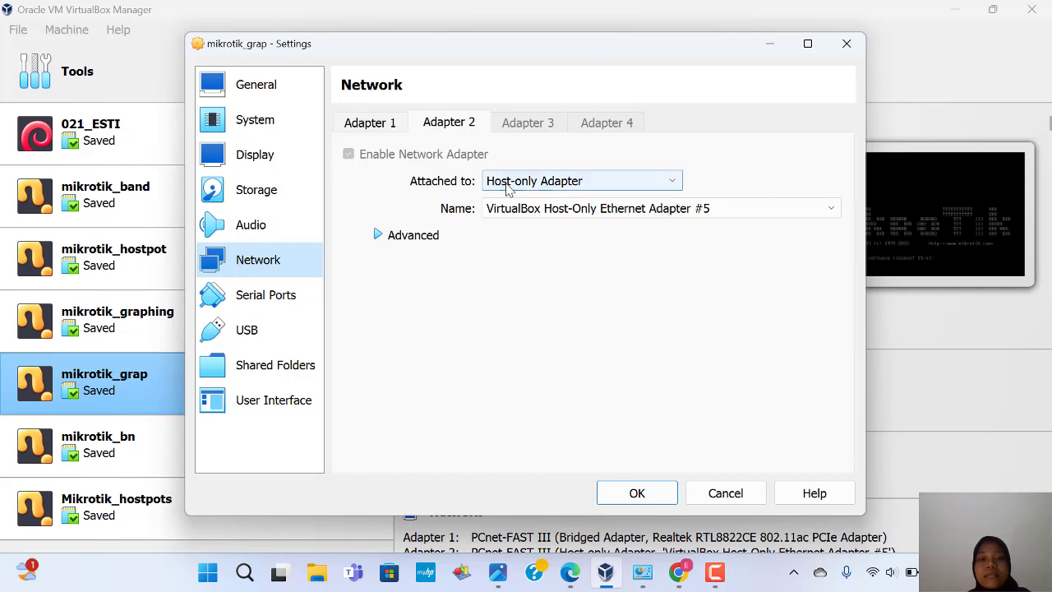
{"action": "left_click", "coordinate": [385, 131]}
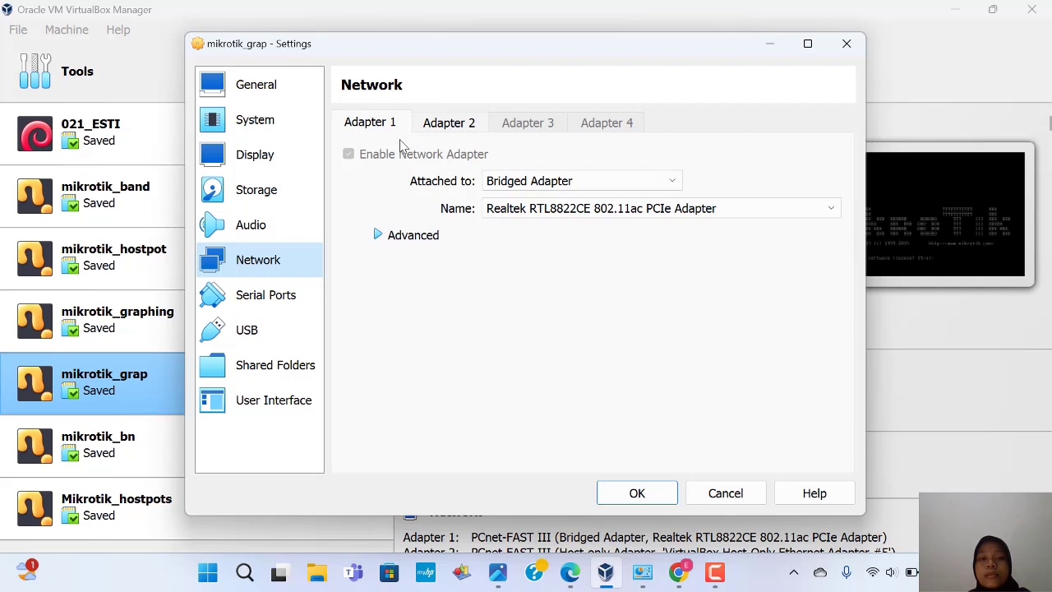
{"action": "left_click", "coordinate": [378, 235]}
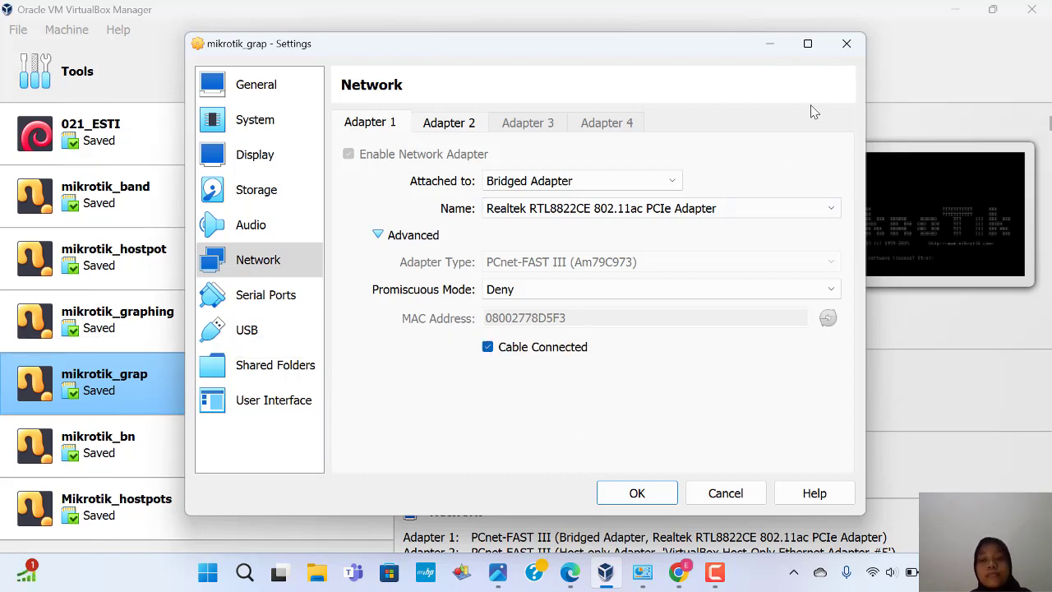
{"action": "left_click", "coordinate": [847, 44]}
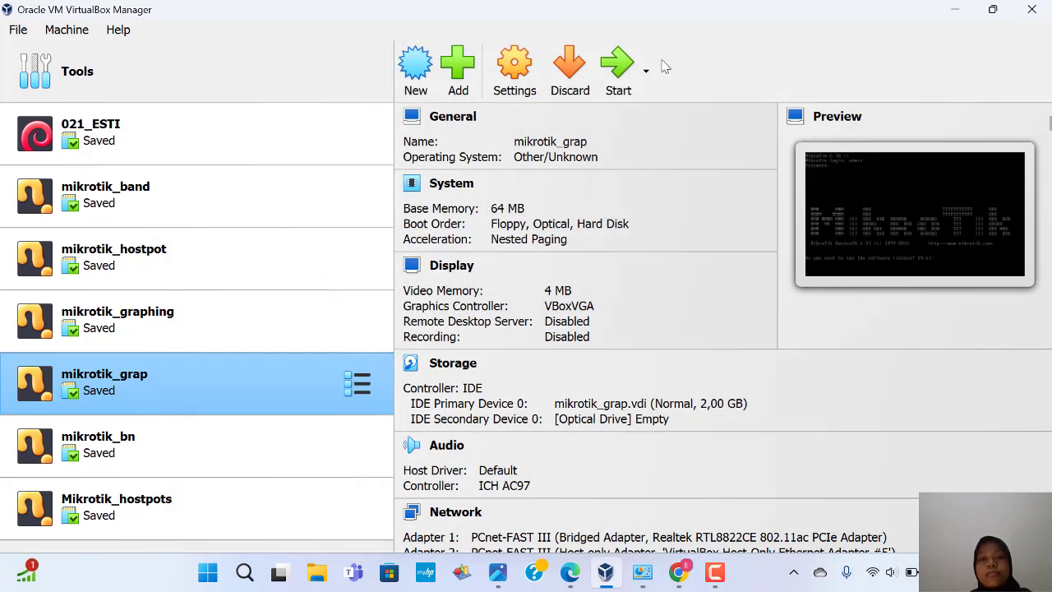
Step: Boot mikrotik_grap, dismiss the keyboard auto-capture notice and minimize its console window
{"action": "left_click", "coordinate": [618, 68]}
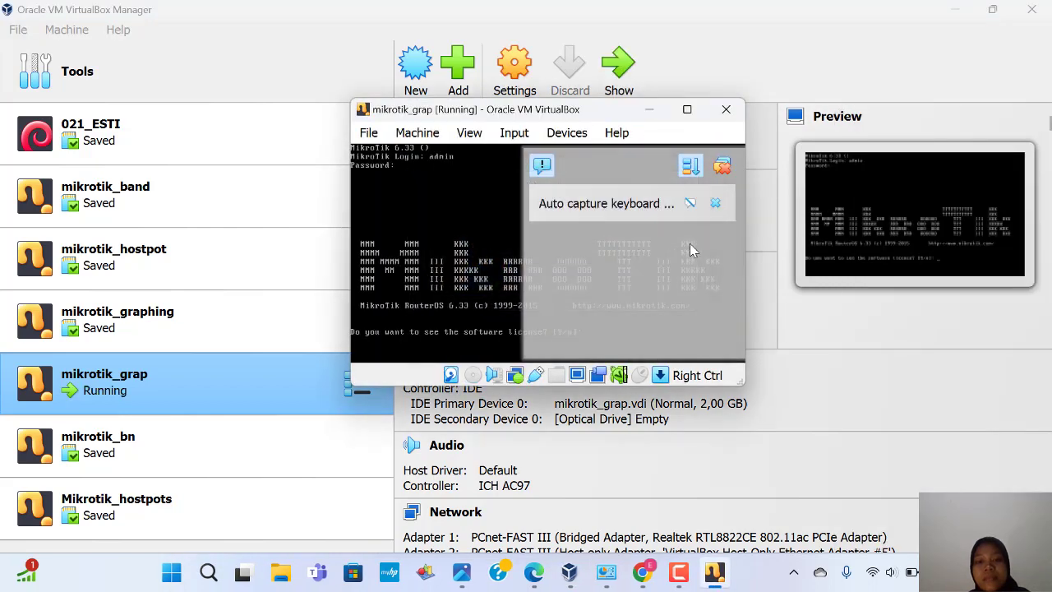
{"action": "left_click", "coordinate": [721, 171]}
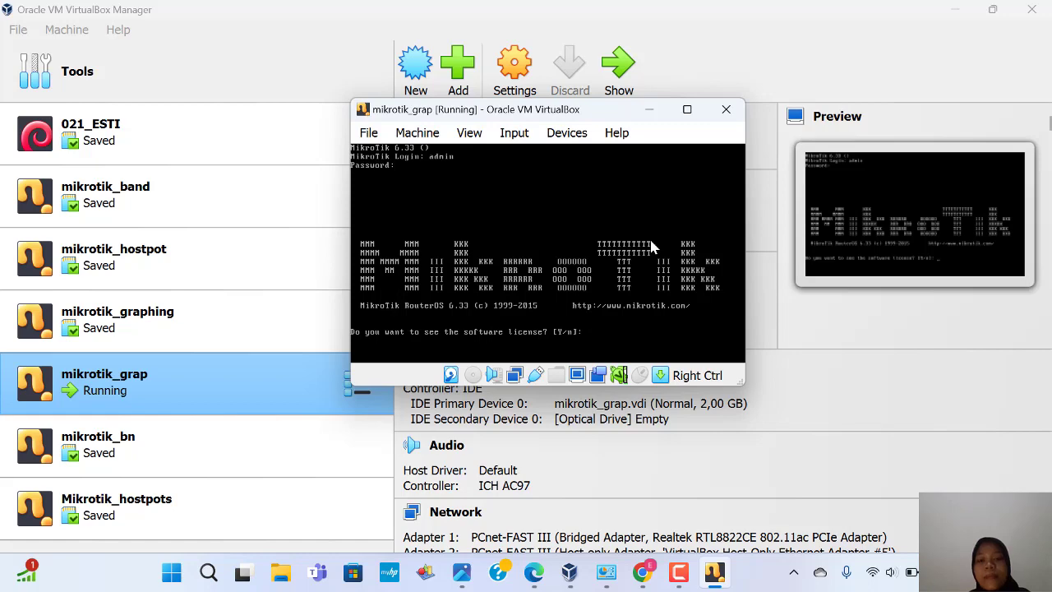
{"action": "left_click", "coordinate": [649, 110]}
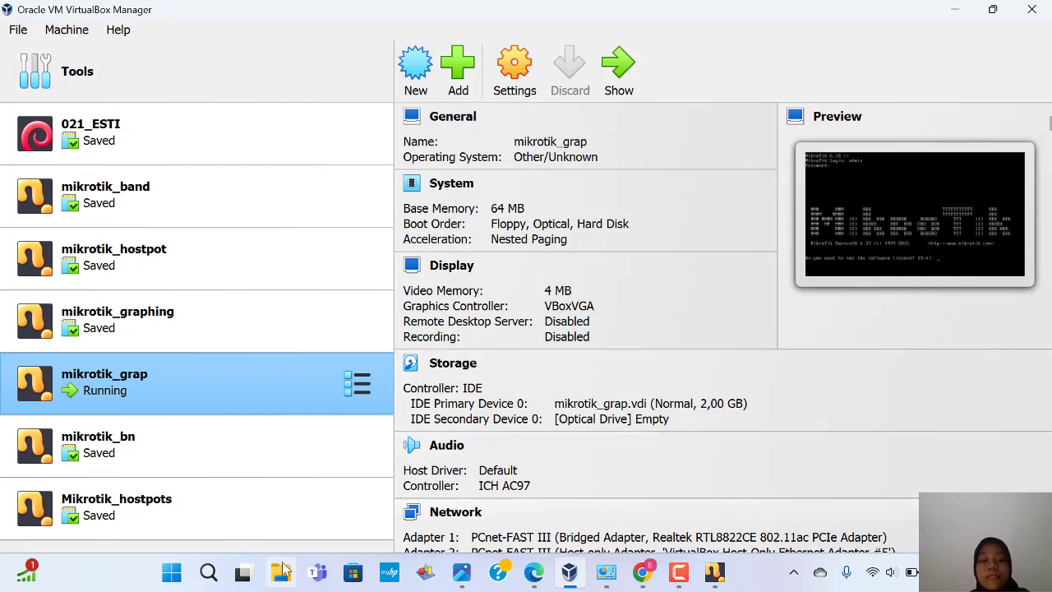
Step: Search Windows for "win" and launch winbox 3.18 (1).exe
{"action": "left_click", "coordinate": [210, 574]}
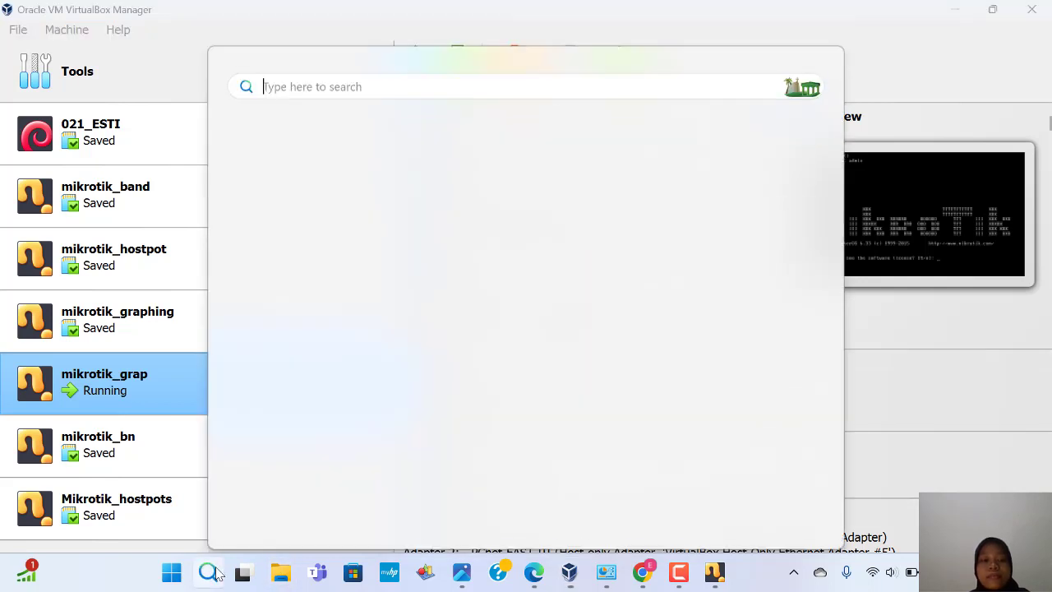
{"action": "type", "text": "word"}
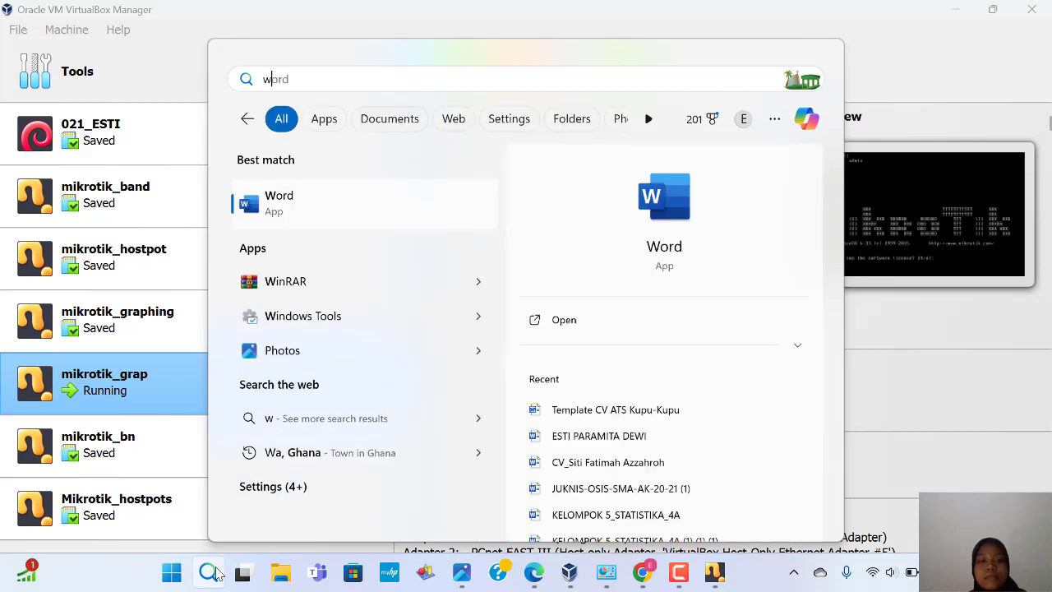
{"action": "key", "text": "BackSpace"}
{"action": "key", "text": "BackSpace"}
{"action": "key", "text": "BackSpace"}
{"action": "type", "text": "in"}
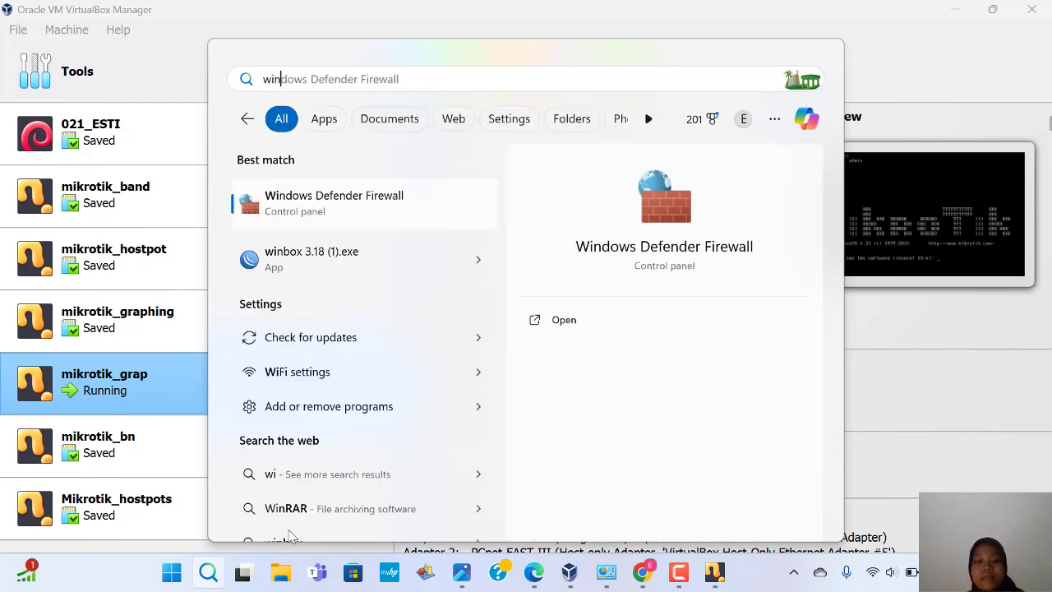
{"action": "left_click", "coordinate": [309, 269]}
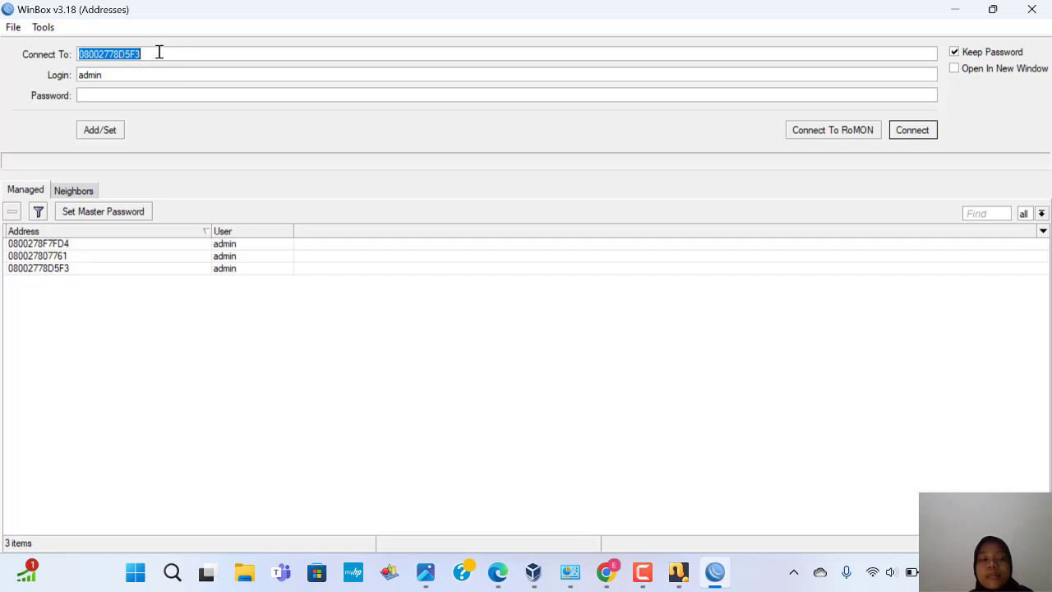
Step: Connect WinBox to the saved mikrotik_grap router and dismiss the RouterOS no-license welcome notice
{"action": "left_click", "coordinate": [918, 133]}
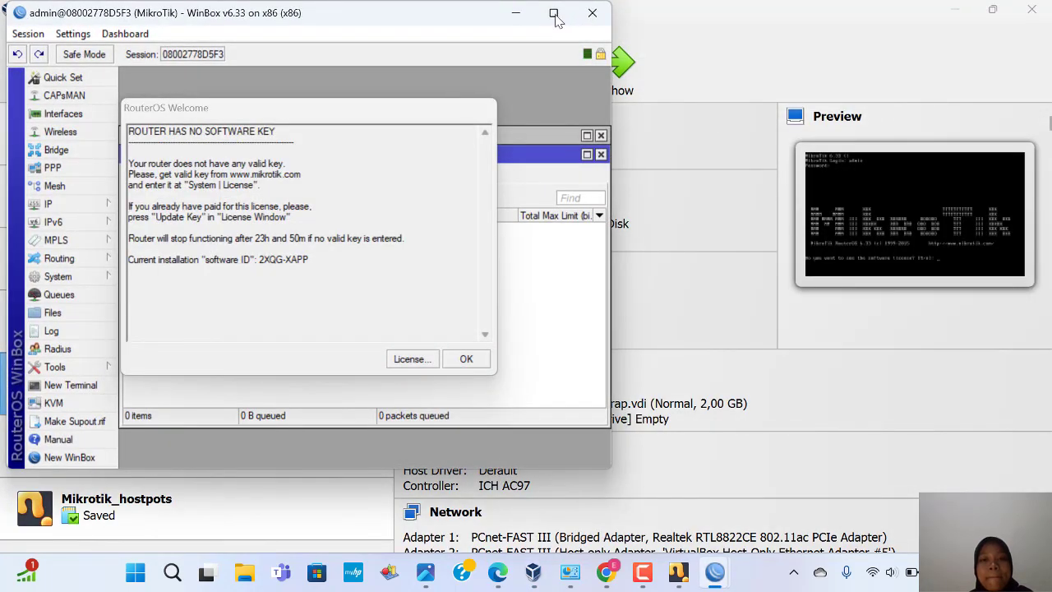
{"action": "left_click", "coordinate": [467, 360]}
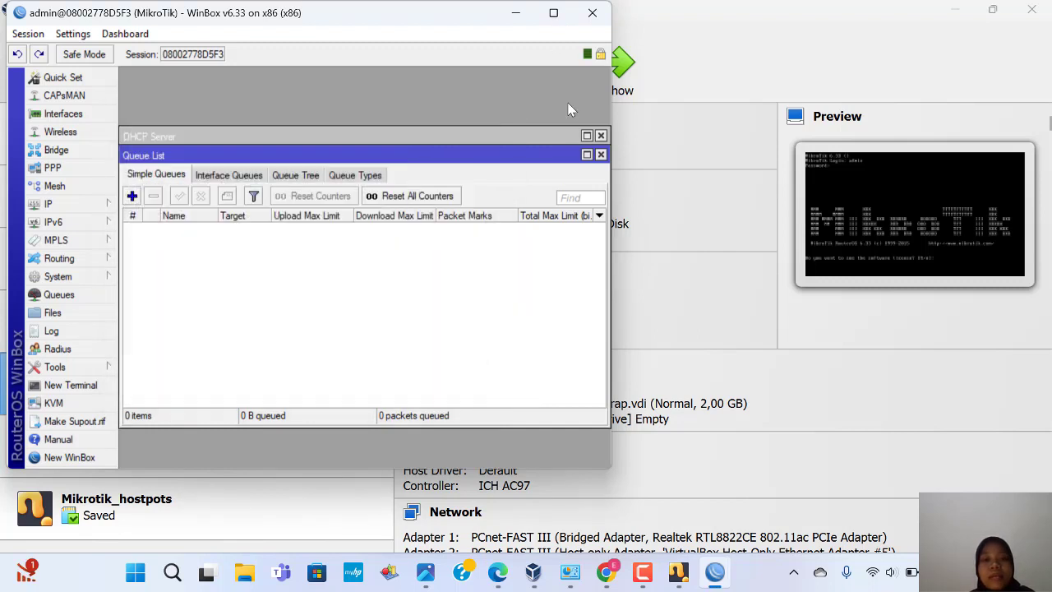
Step: Maximize WinBox and close the leftover DHCP Server, Queue List and Address List windows
{"action": "left_click", "coordinate": [556, 13]}
{"action": "left_click", "coordinate": [597, 128]}
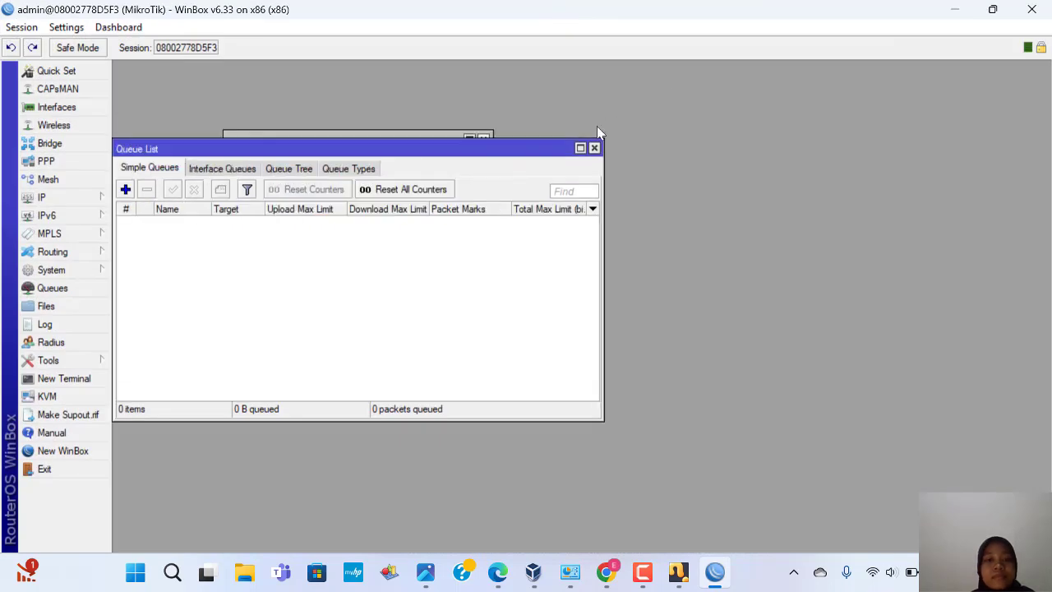
{"action": "left_click", "coordinate": [594, 148]}
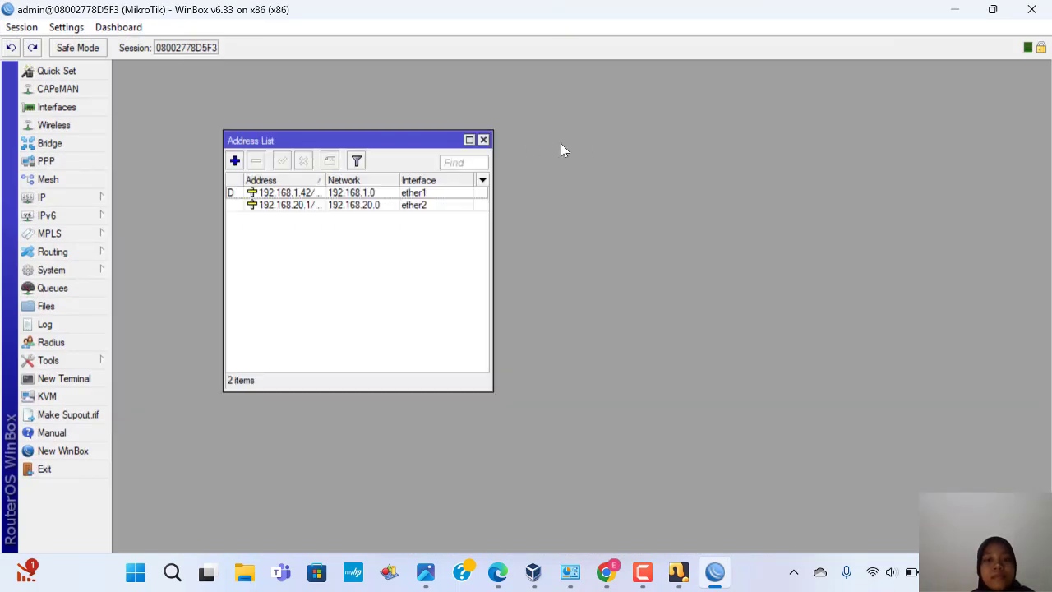
{"action": "left_click", "coordinate": [484, 140]}
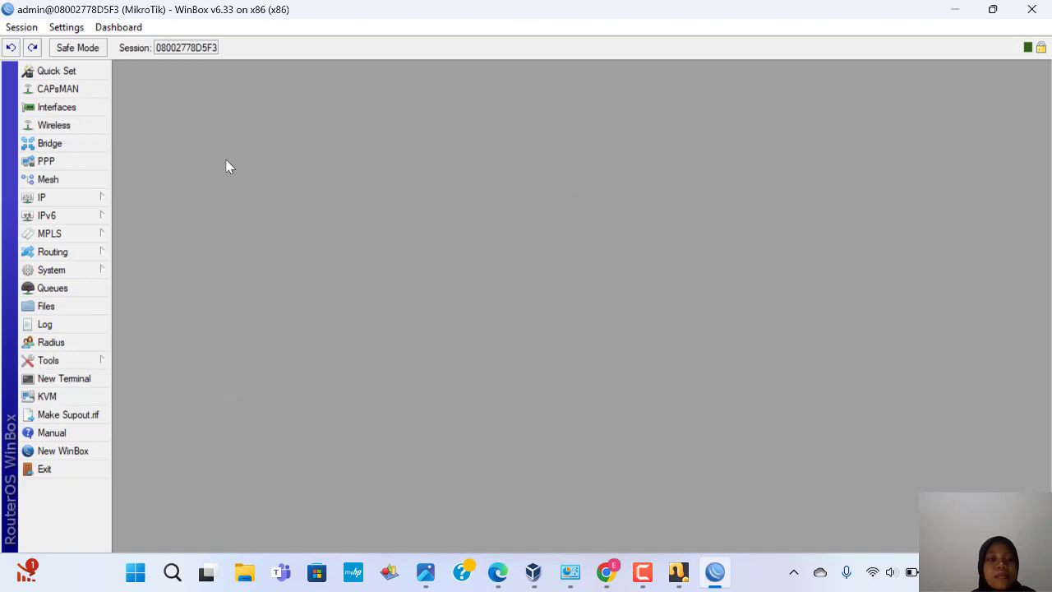
Step: Inspect the 192.168.20.1/24 address entry on ether2 in IP Addresses, closing it unchanged
{"action": "left_click", "coordinate": [96, 200]}
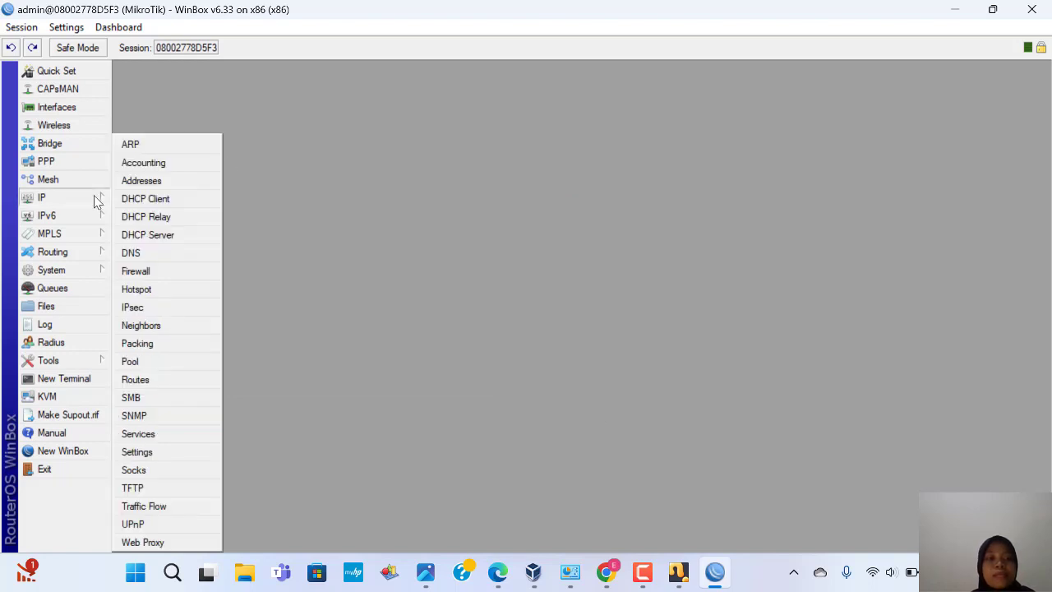
{"action": "left_click", "coordinate": [141, 181]}
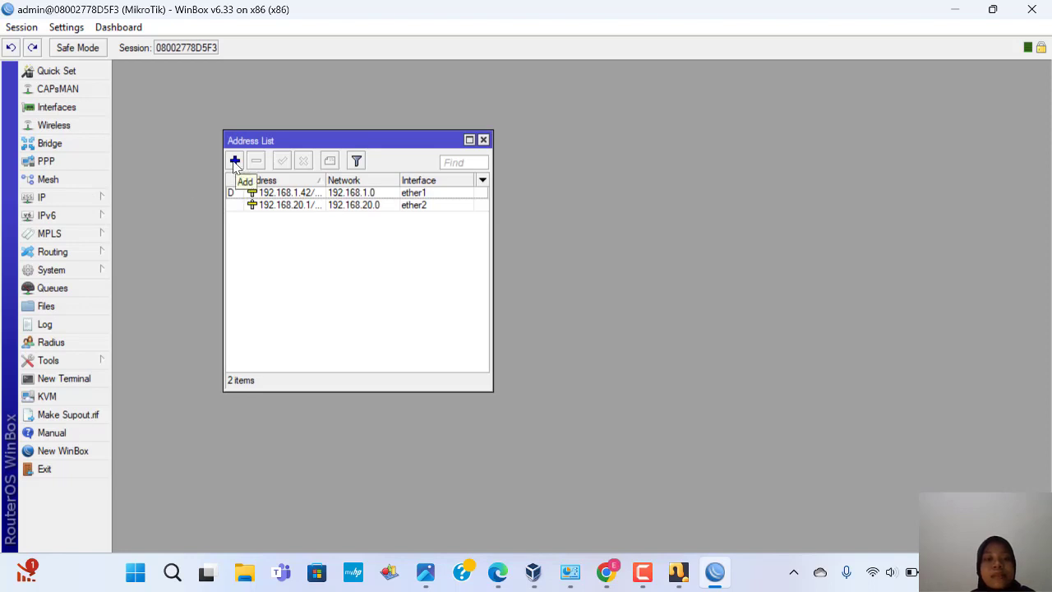
{"action": "double_click", "coordinate": [267, 206]}
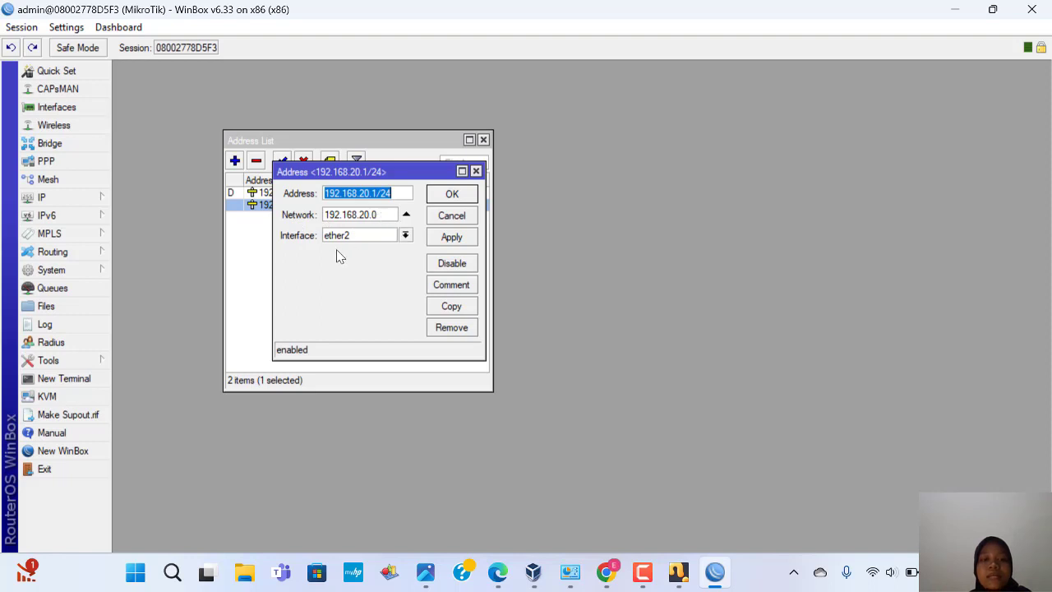
{"action": "left_click", "coordinate": [476, 171]}
{"action": "left_click", "coordinate": [484, 139]}
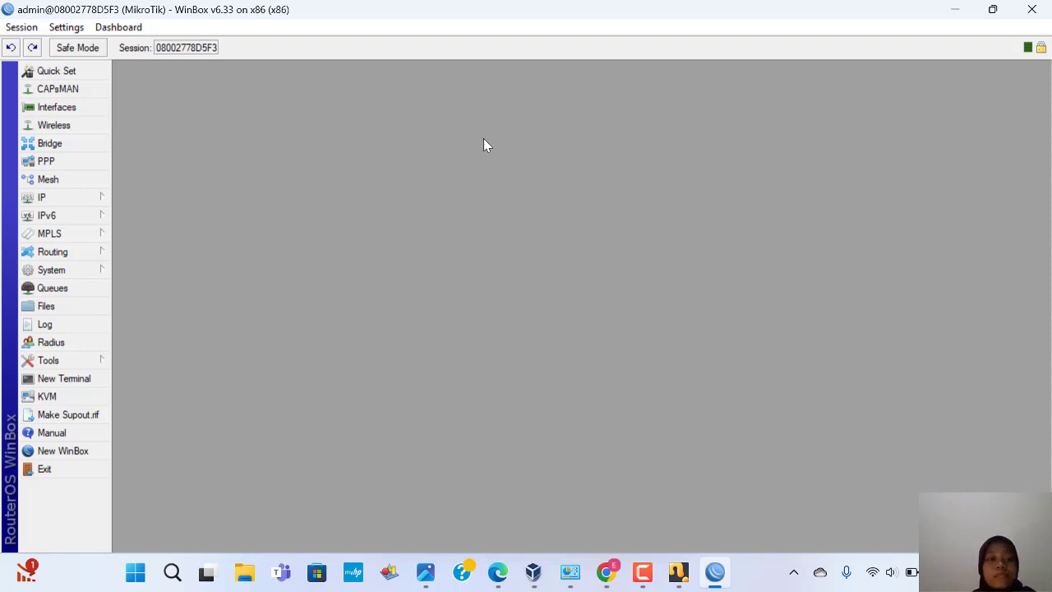
Step: Check that DHCP server dhcp1 runs on ether2 with dhcp_pool1 and a 00:10:00 lease
{"action": "left_click", "coordinate": [103, 201]}
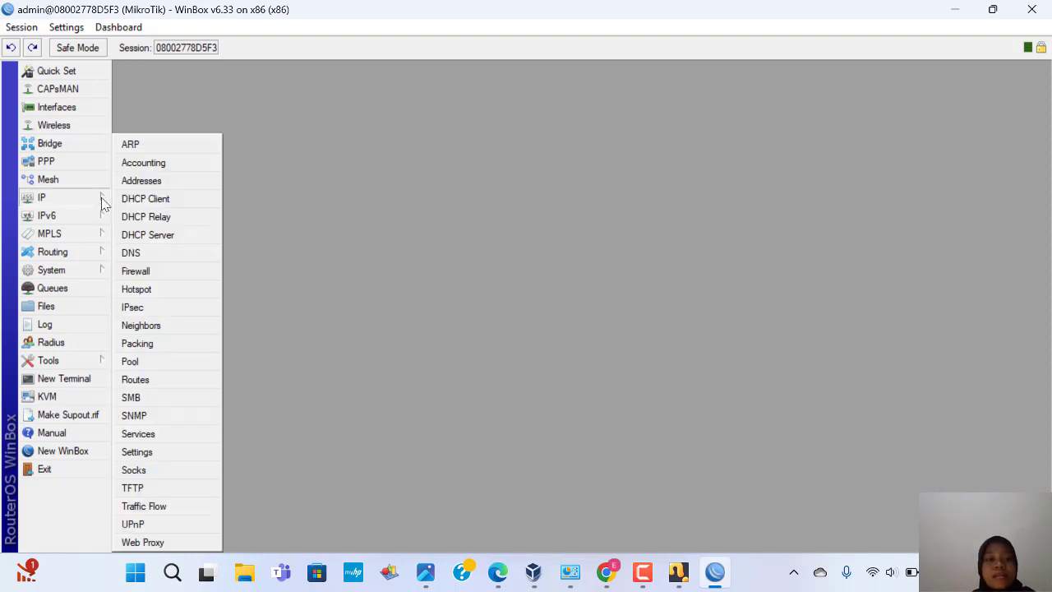
{"action": "left_click", "coordinate": [143, 236]}
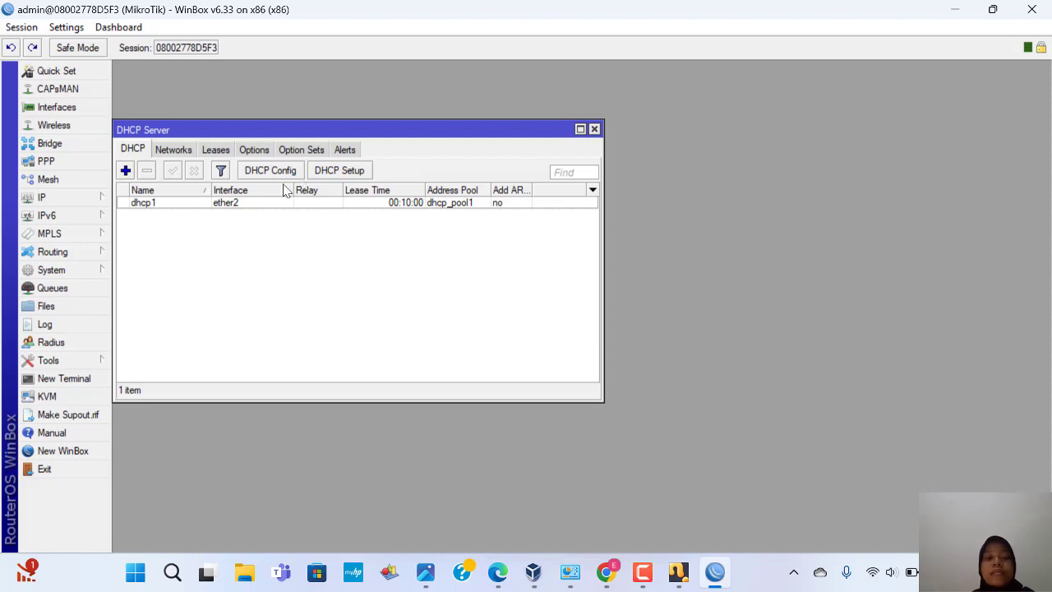
{"action": "left_click", "coordinate": [594, 129]}
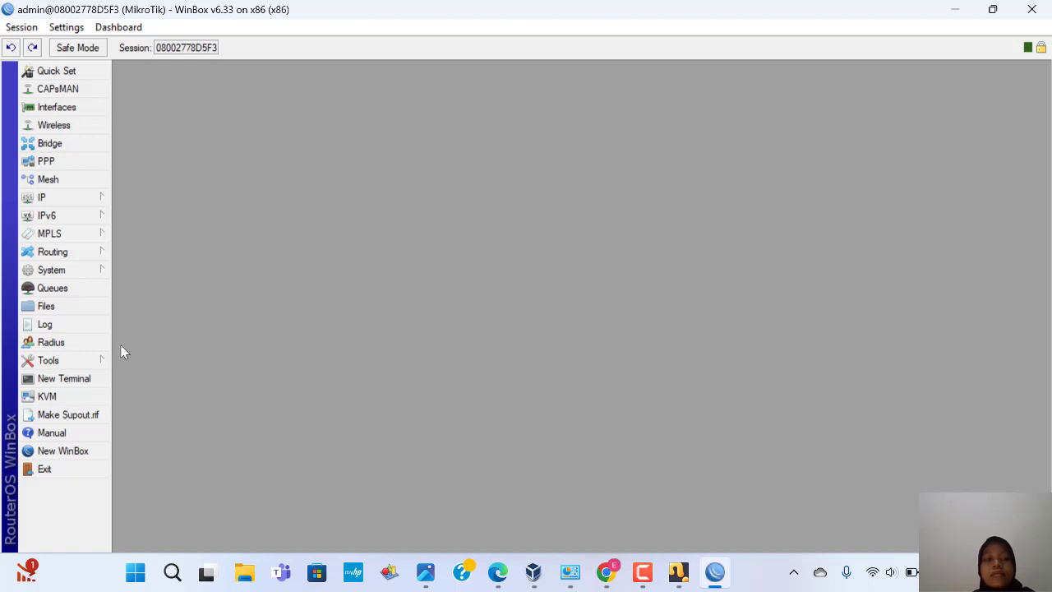
{"action": "left_click", "coordinate": [87, 362]}
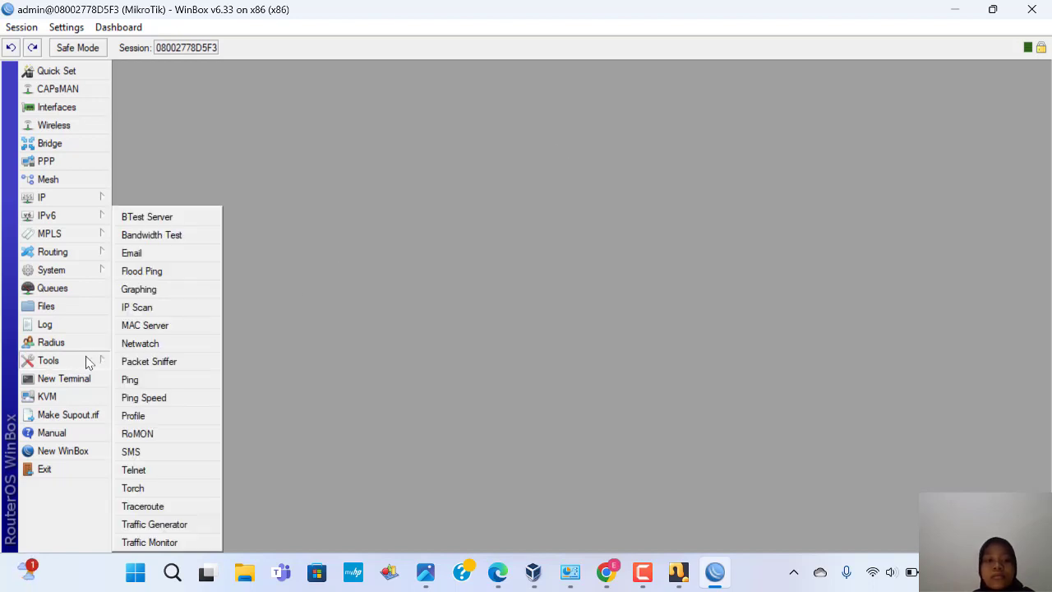
Step: Inspect the ether2 interface graphing rule allowing 0.0.0.0/0, stored on disk, without changes
{"action": "left_click", "coordinate": [138, 289]}
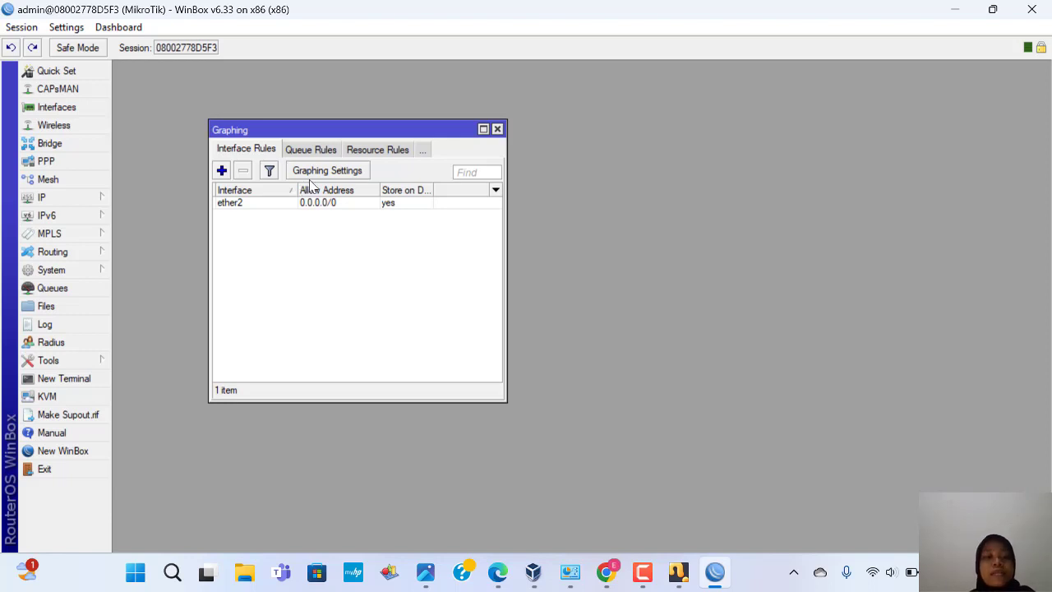
{"action": "double_click", "coordinate": [321, 203]}
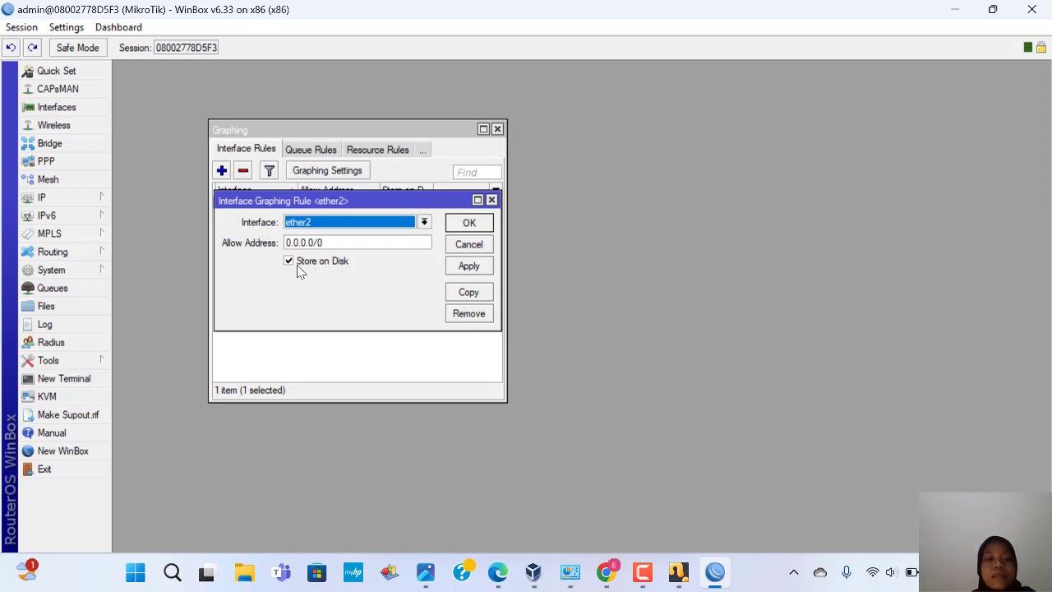
{"action": "left_click", "coordinate": [492, 200]}
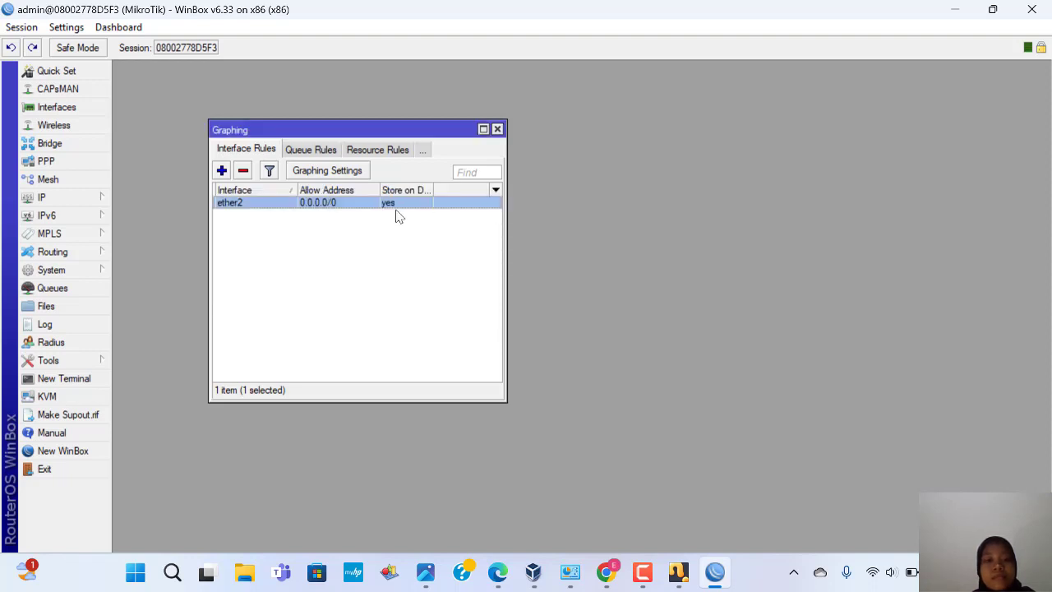
Step: Check the 5-minute graphing storage interval, then bring Network Connections forward
{"action": "left_click", "coordinate": [352, 173]}
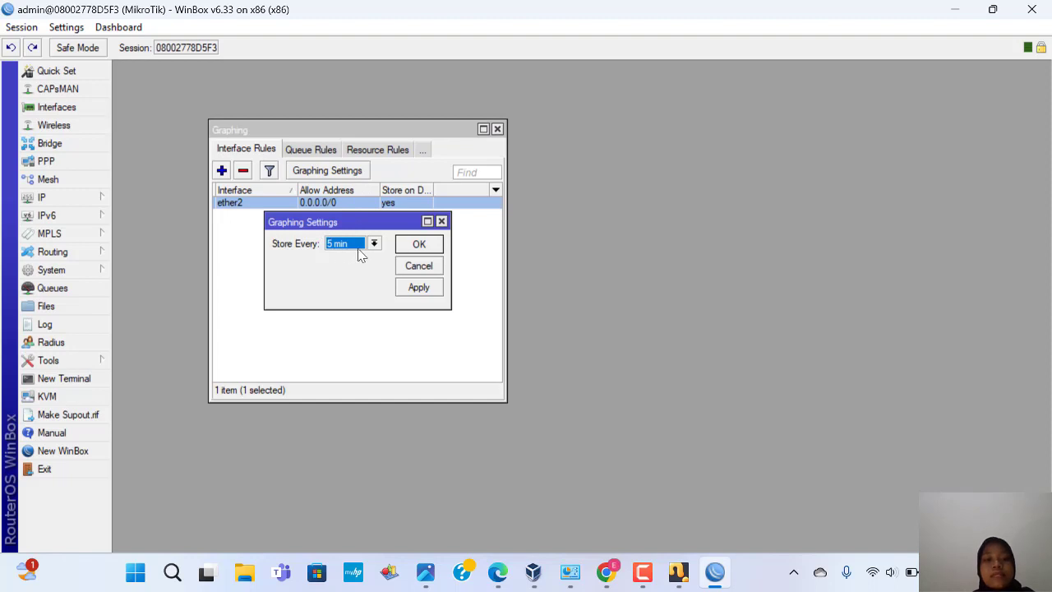
{"action": "left_click", "coordinate": [442, 222]}
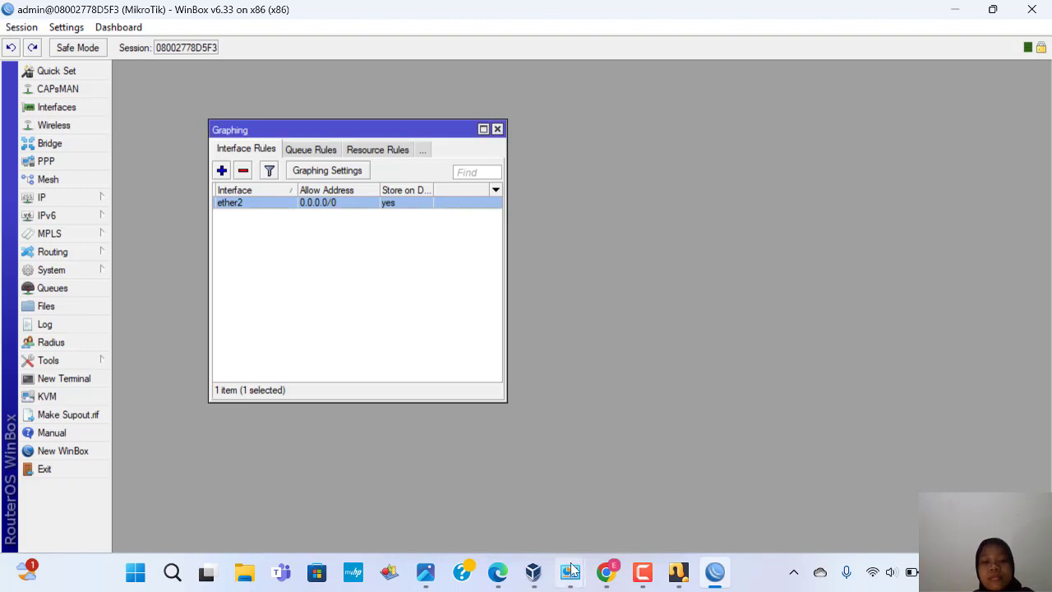
{"action": "mouse_move", "coordinate": [574, 569]}
{"action": "left_click", "coordinate": [541, 492]}
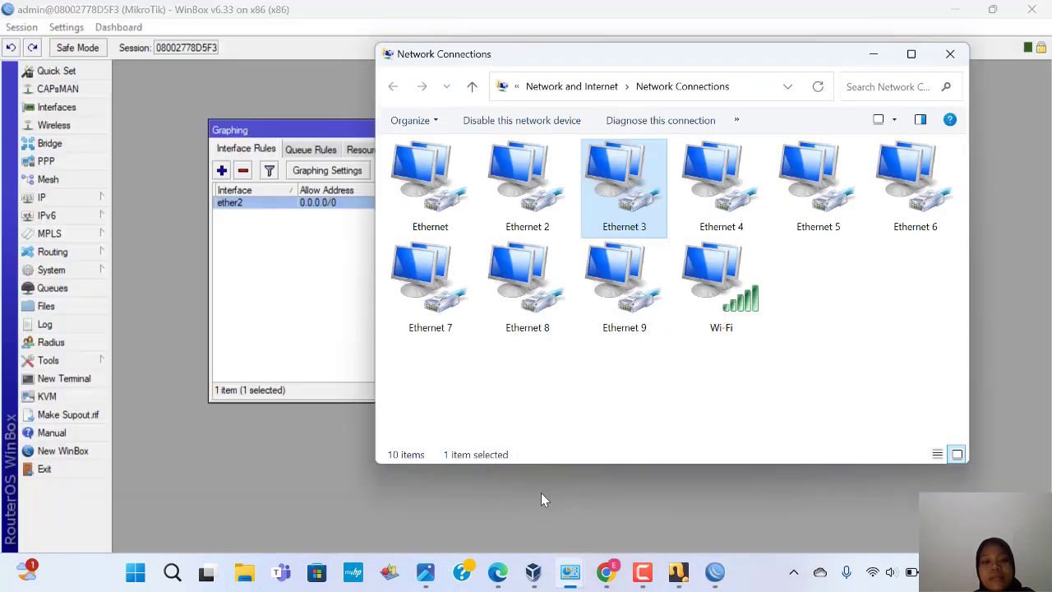
Step: Confirm mikrotik_grap's Adapter 2 uses Host-Only Ethernet Adapter #5 in VirtualBox settings
{"action": "left_click", "coordinate": [533, 567]}
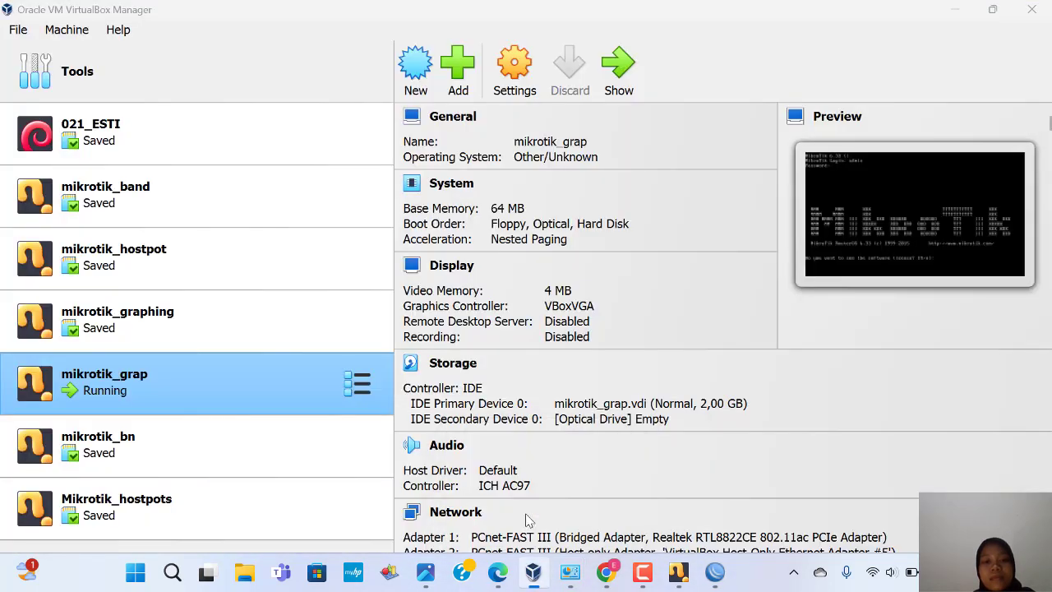
{"action": "right_click", "coordinate": [266, 383]}
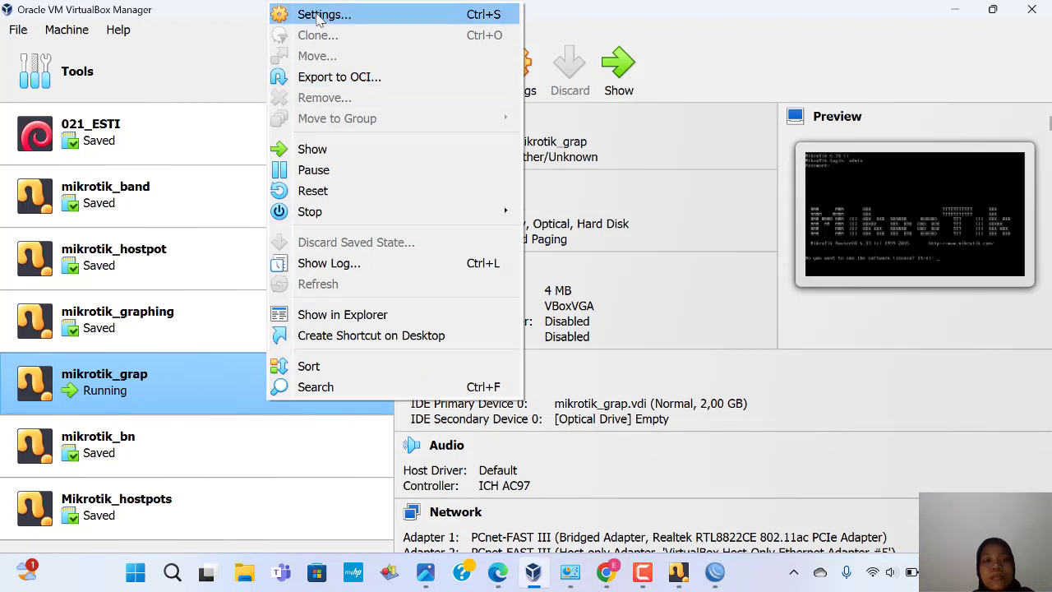
{"action": "left_click", "coordinate": [319, 15]}
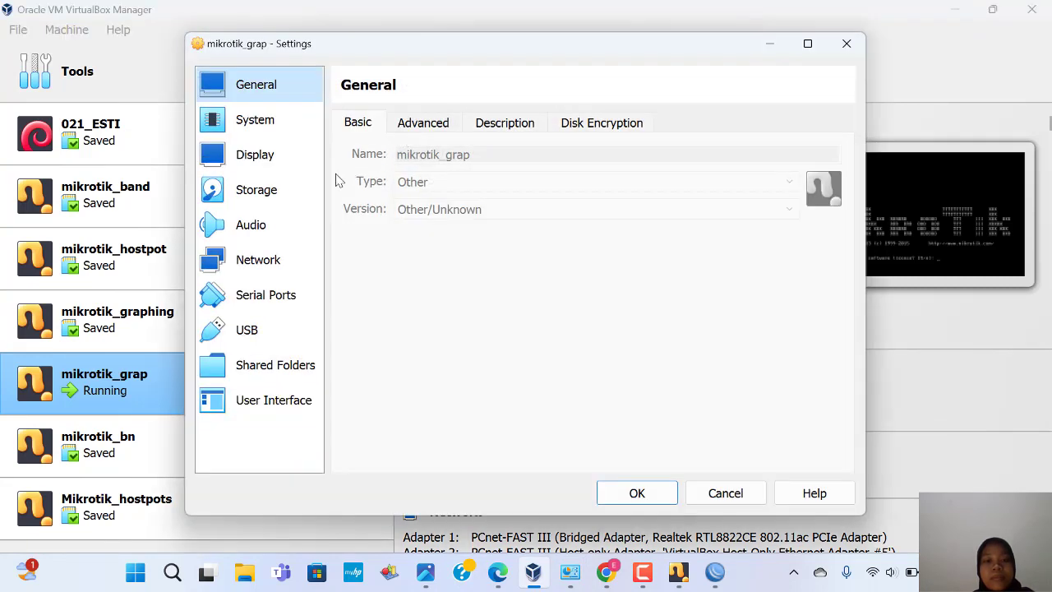
{"action": "left_click", "coordinate": [278, 258]}
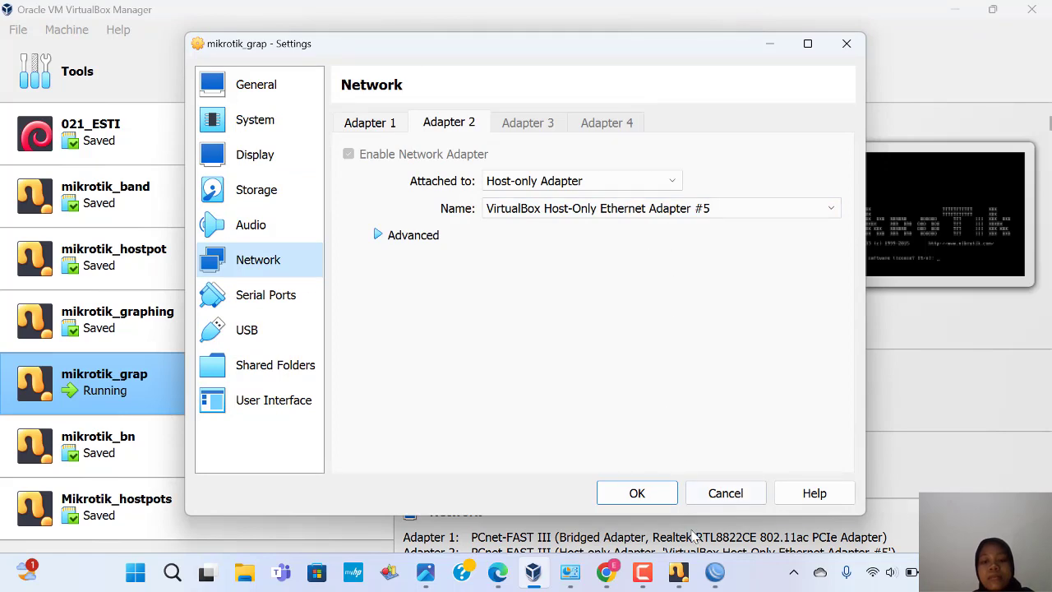
Step: Show the Ethernet 5 connection's status, leased 192.168.20.254 from 192.168.20.1
{"action": "mouse_move", "coordinate": [571, 573]}
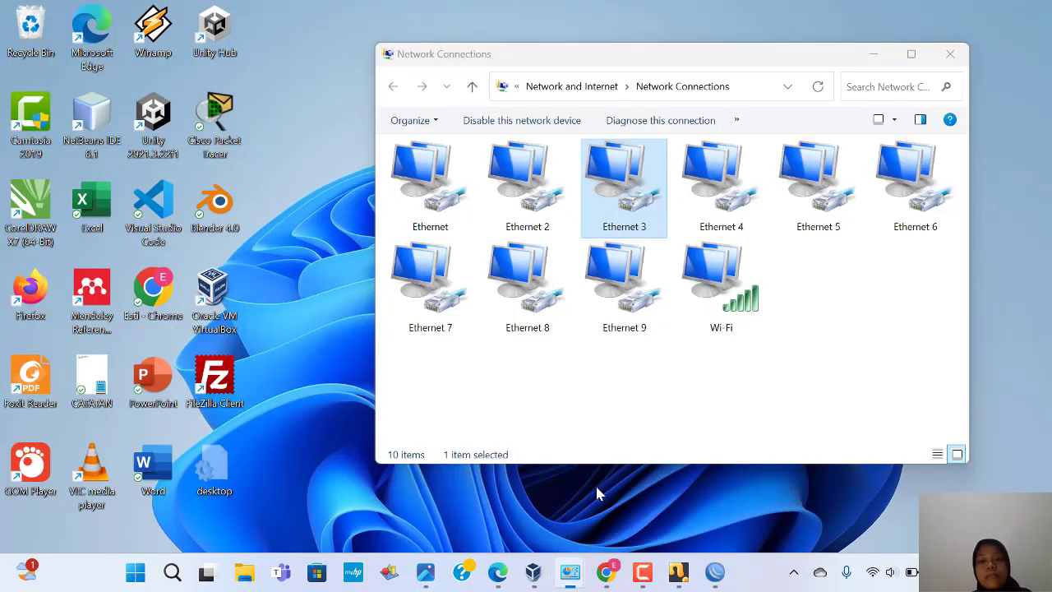
{"action": "left_click", "coordinate": [531, 485]}
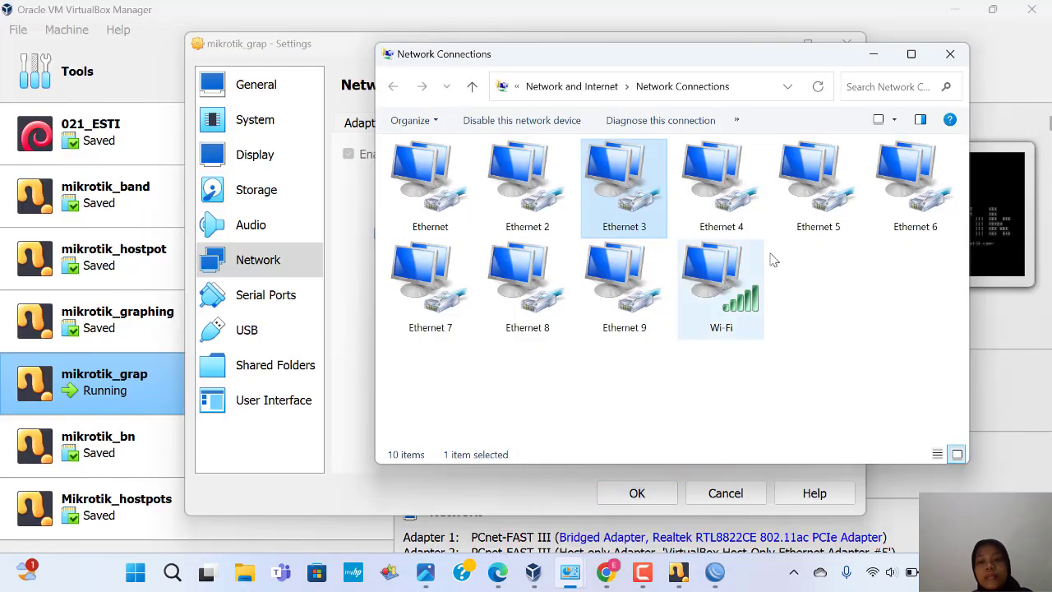
{"action": "right_click", "coordinate": [821, 222]}
{"action": "left_click", "coordinate": [833, 240]}
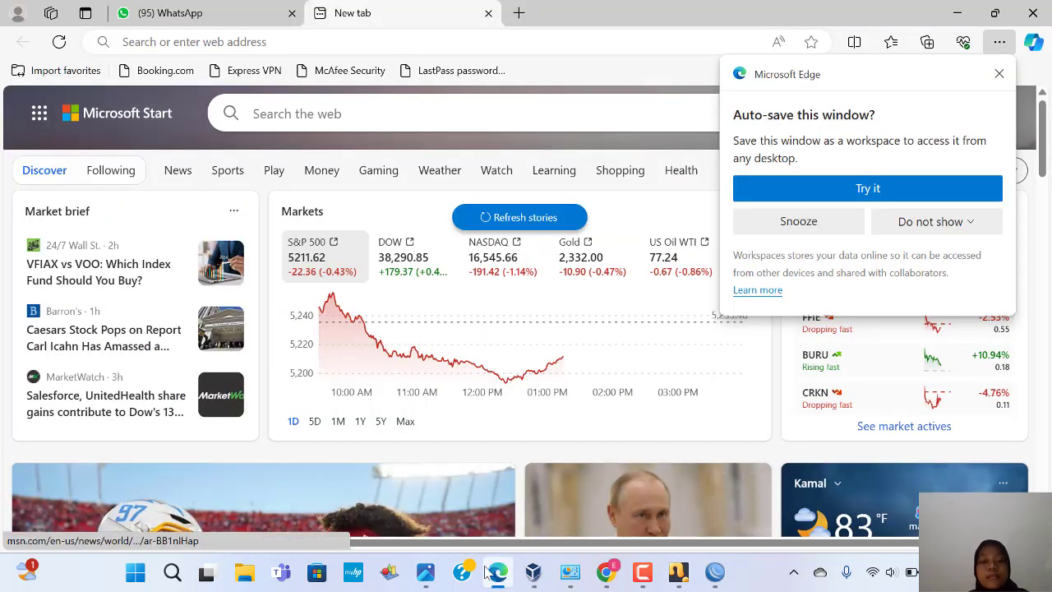
Step: Load 192.168.20.1/graphs in a new Edge tab, showing the ether2 interface
{"action": "left_click", "coordinate": [486, 573]}
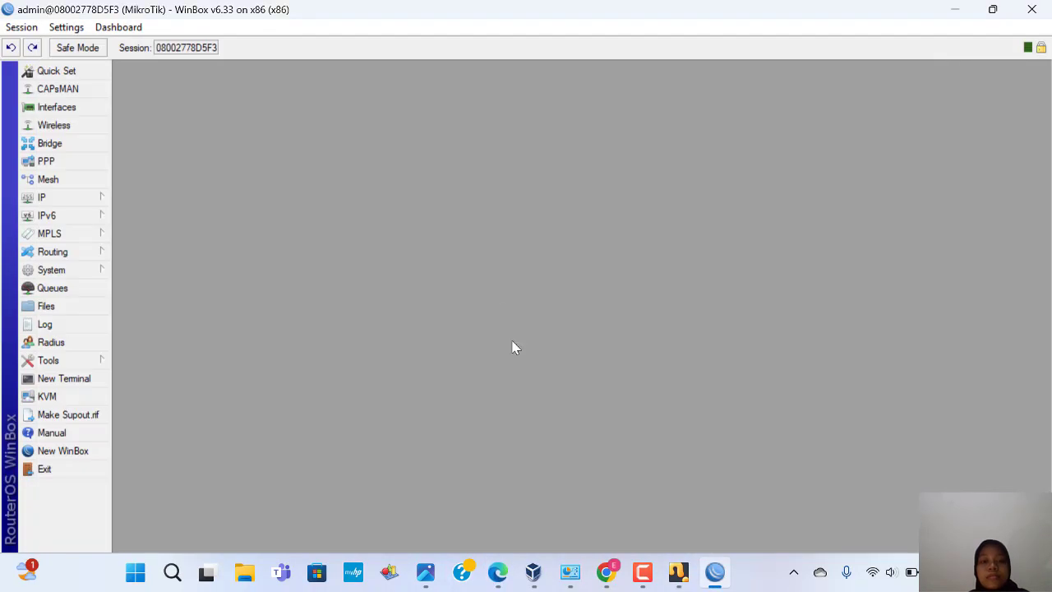
{"action": "left_click", "coordinate": [497, 573]}
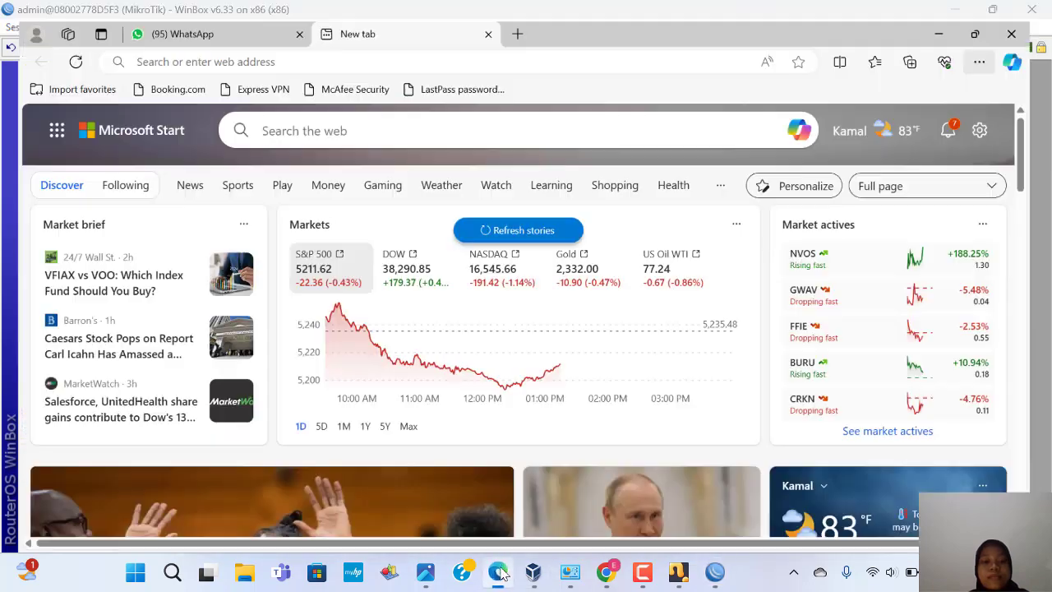
{"action": "left_click", "coordinate": [519, 13]}
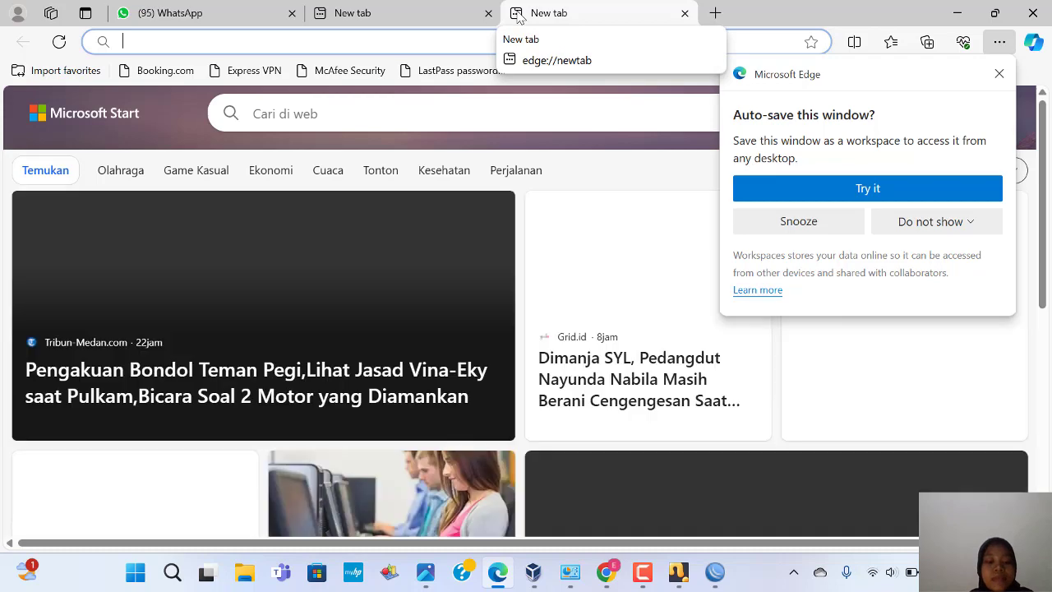
{"action": "type", "text": "192.1"}
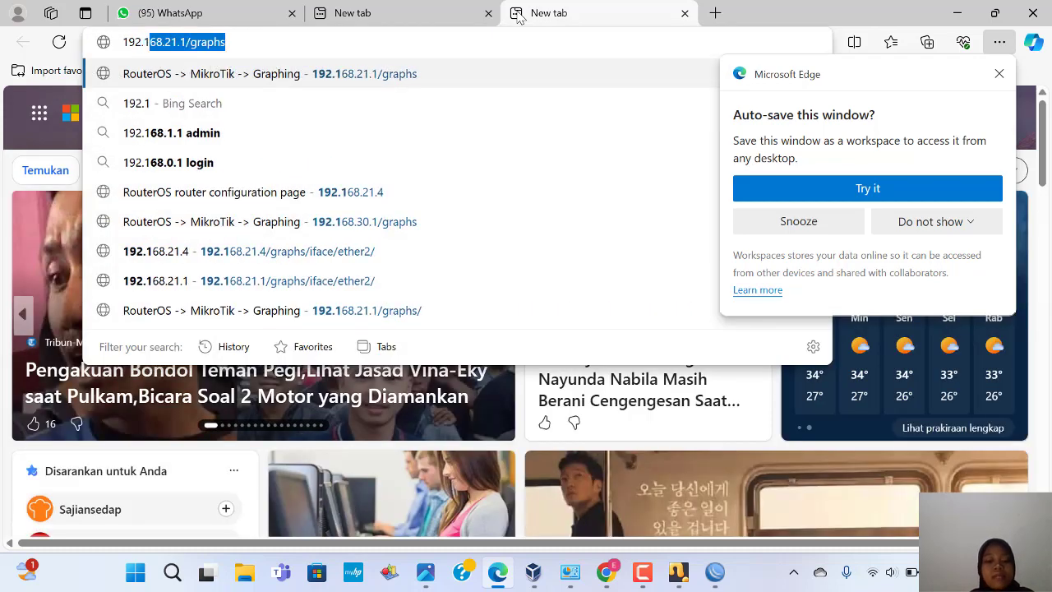
{"action": "type", "text": "68.20."}
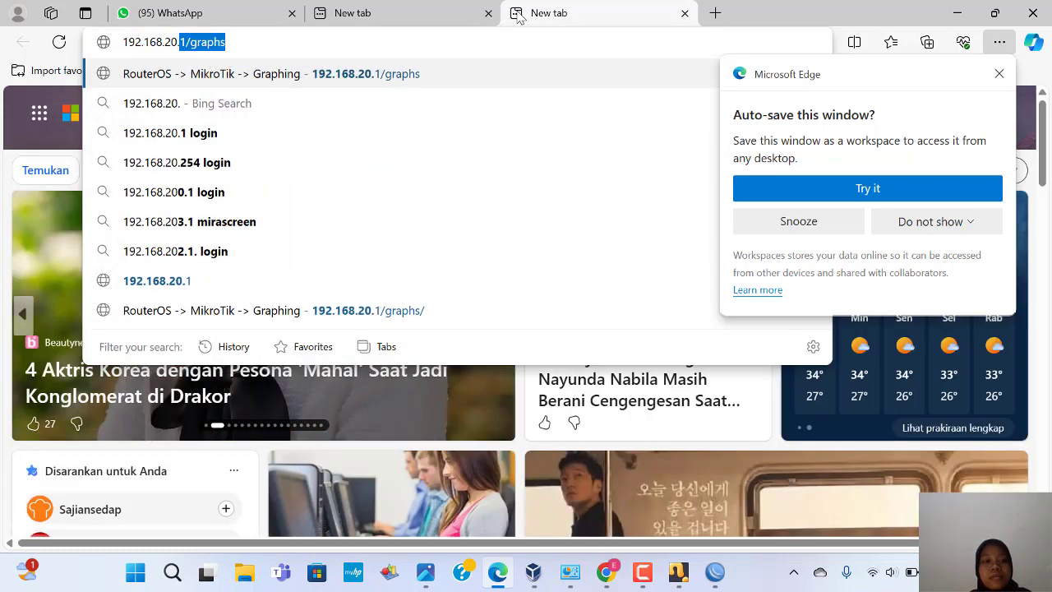
{"action": "type", "text": "1"}
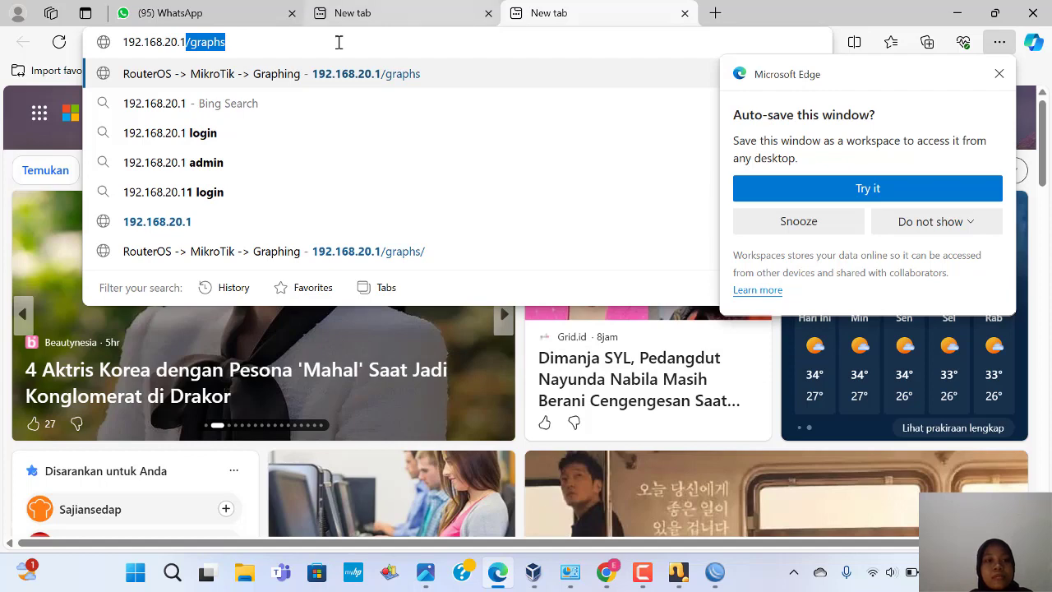
{"action": "key", "text": "End"}
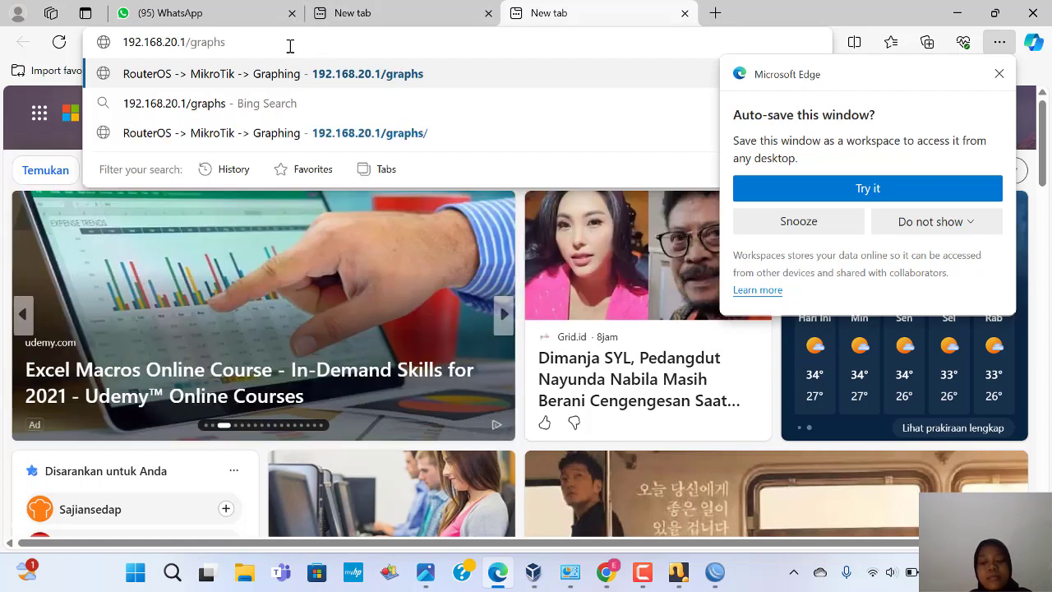
{"action": "key", "text": "Return"}
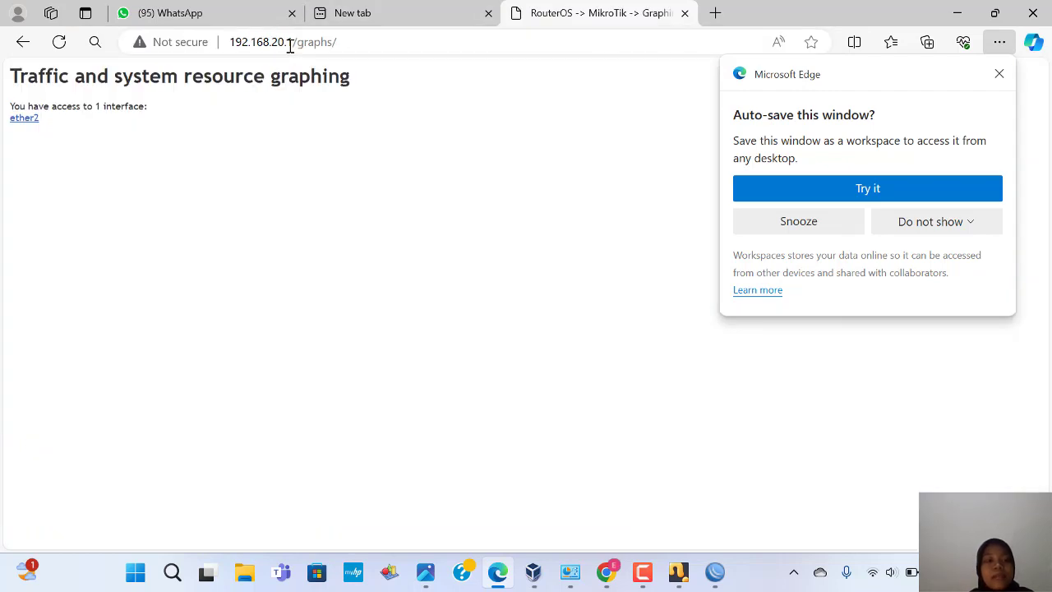
Step: Open ether2's traffic page and scroll through its daily, weekly, monthly and yearly graphs
{"action": "left_click", "coordinate": [24, 120]}
{"action": "scroll", "coordinate": [247, 238], "scroll_direction": "down", "scroll_amount": 1}
{"action": "scroll", "coordinate": [247, 239], "scroll_direction": "up", "scroll_amount": 1}
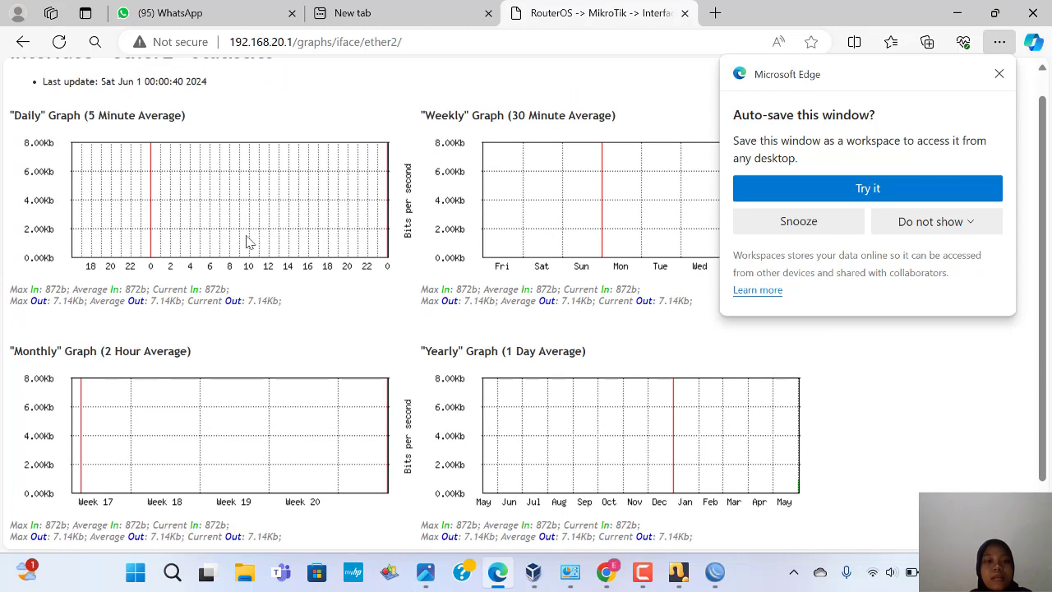
{"action": "scroll", "coordinate": [250, 242], "scroll_direction": "down", "scroll_amount": 1}
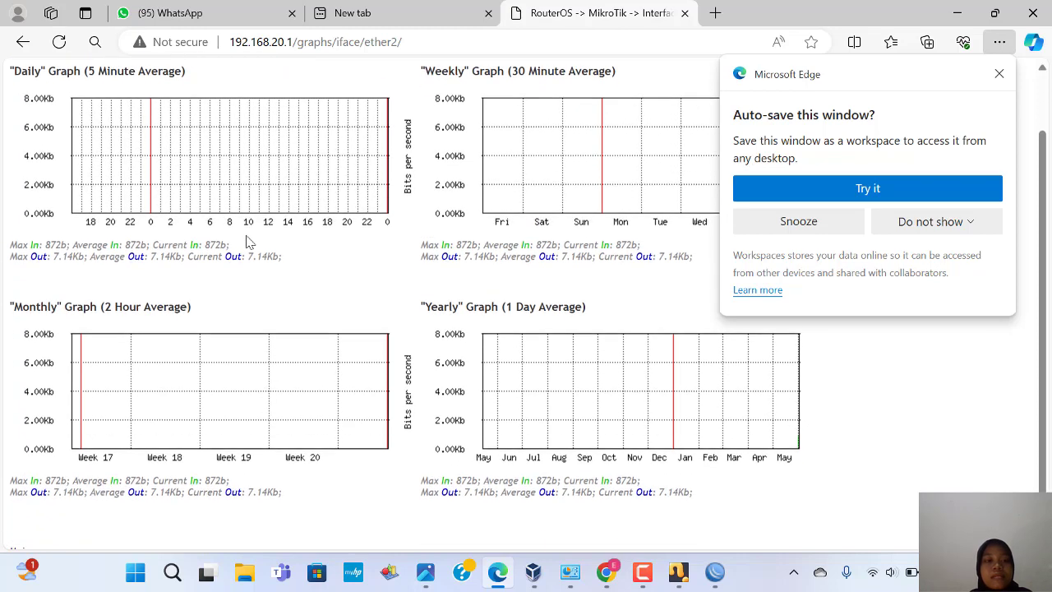
{"action": "scroll", "coordinate": [250, 242], "scroll_direction": "up", "scroll_amount": 1}
{"action": "scroll", "coordinate": [250, 242], "scroll_direction": "down", "scroll_amount": 1}
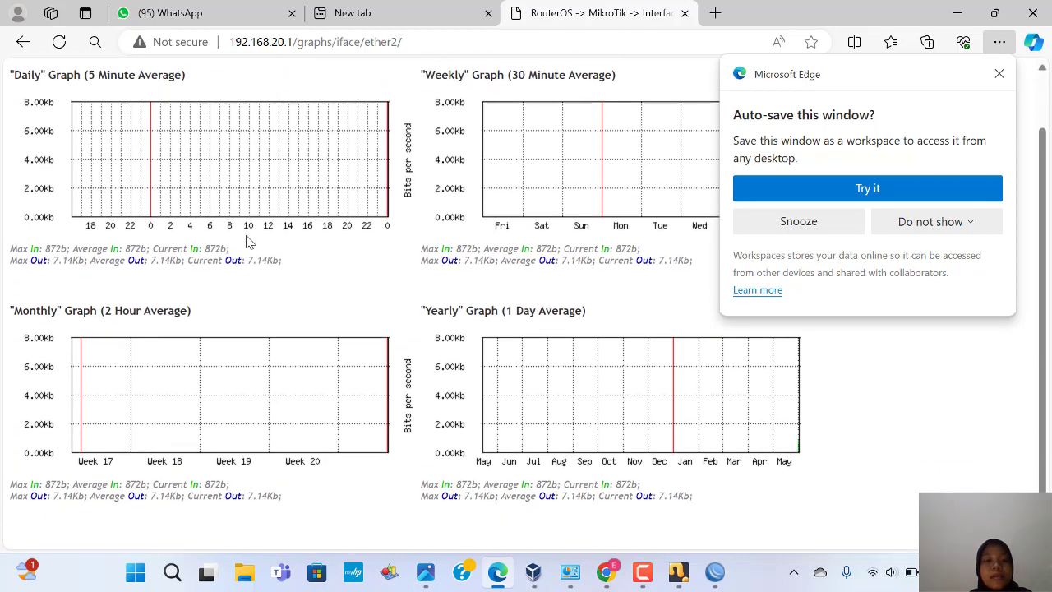
{"action": "scroll", "coordinate": [250, 241], "scroll_direction": "up", "scroll_amount": 1}
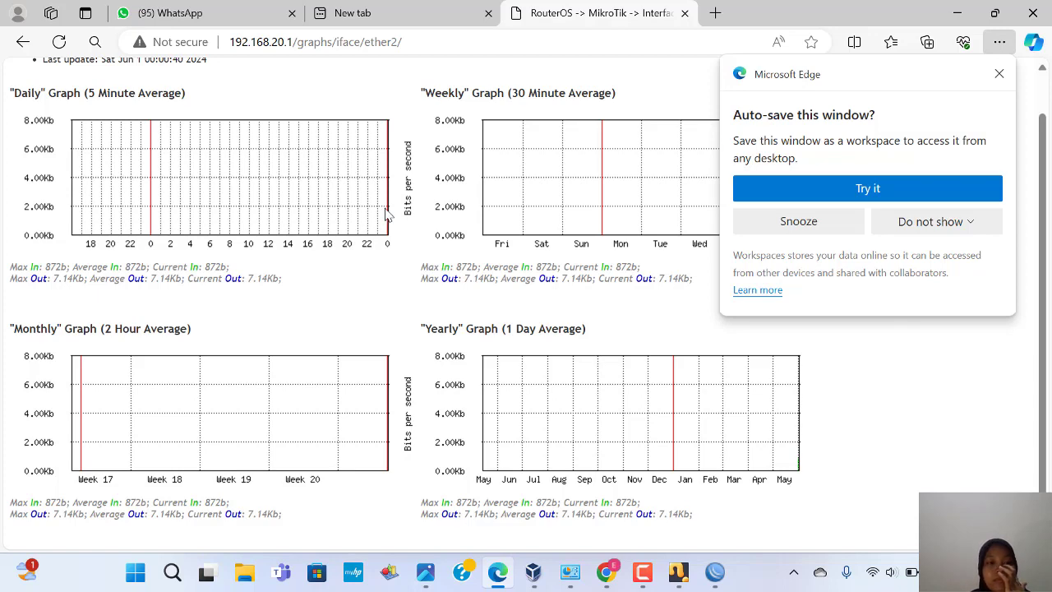
{"action": "scroll", "coordinate": [388, 214], "scroll_direction": "down", "scroll_amount": 1}
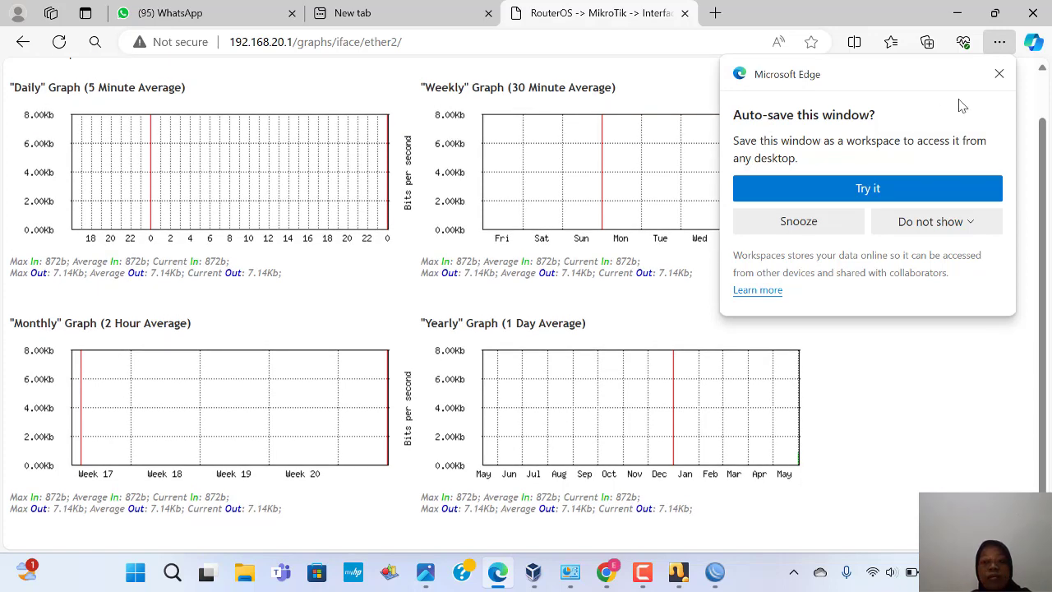
Step: Dismiss the Auto-save prompt and recheck the ether2 graphs, peaking at 872b in, 7.14Kb out
{"action": "left_click", "coordinate": [999, 74]}
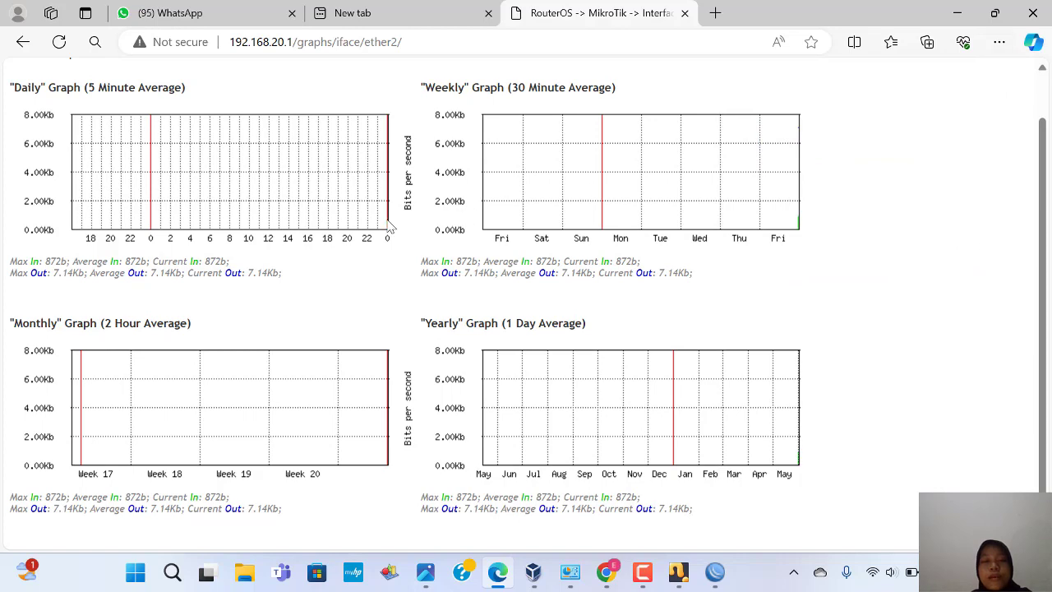
{"action": "scroll", "coordinate": [392, 227], "scroll_direction": "up", "scroll_amount": 1}
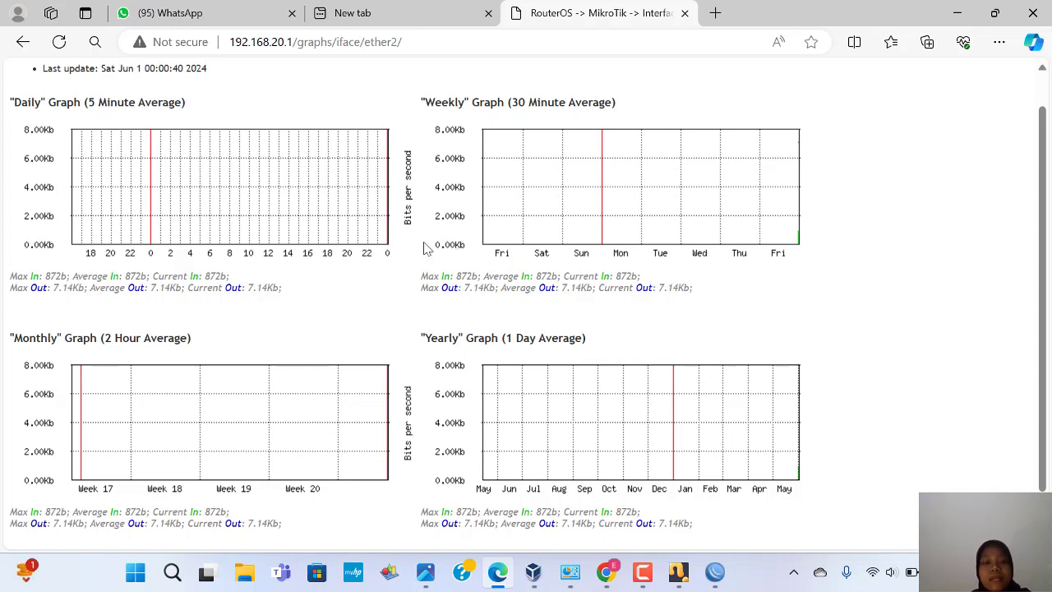
{"action": "scroll", "coordinate": [426, 248], "scroll_direction": "up", "scroll_amount": 1}
{"action": "scroll", "coordinate": [426, 247], "scroll_direction": "down", "scroll_amount": 1}
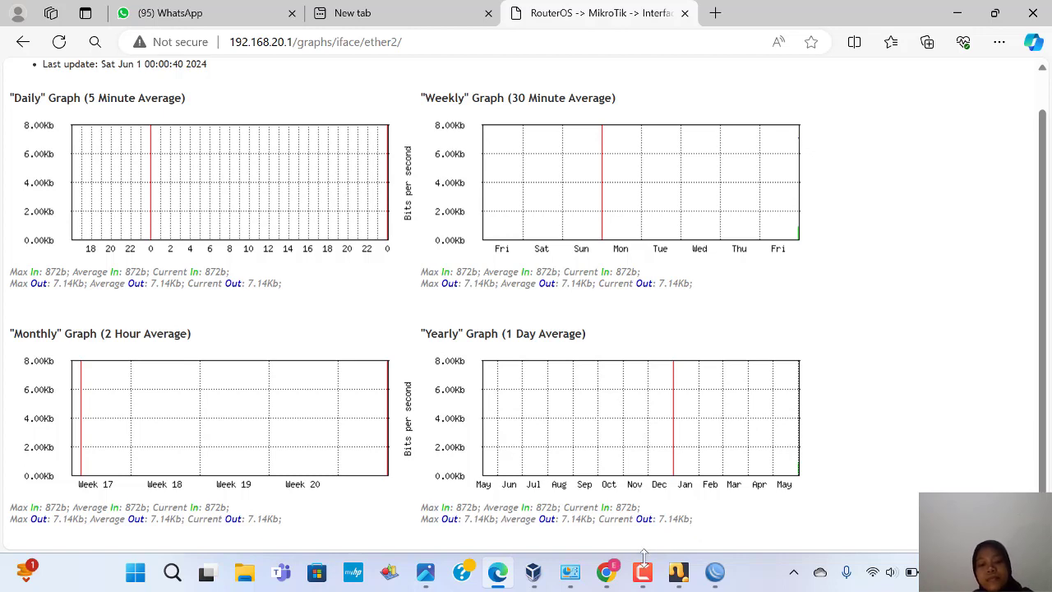
{"action": "mouse_move", "coordinate": [646, 573]}
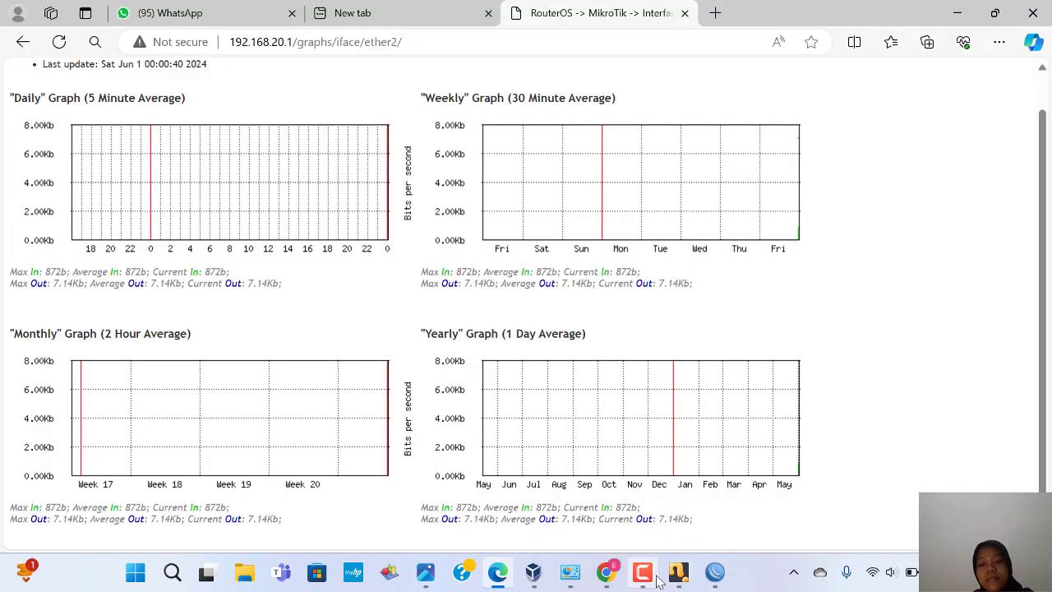
{"action": "left_click", "coordinate": [650, 575]}
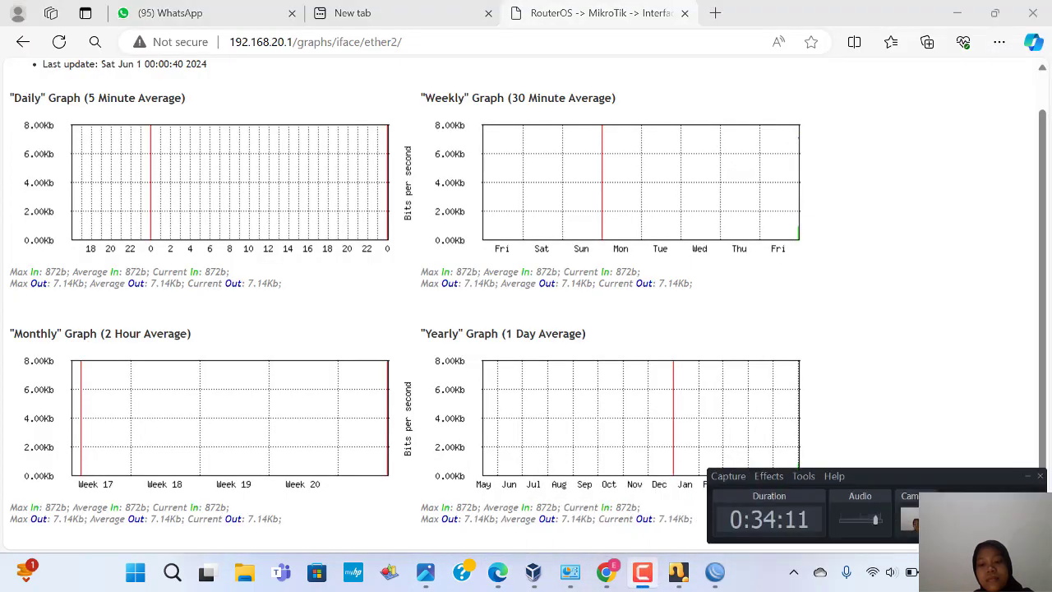